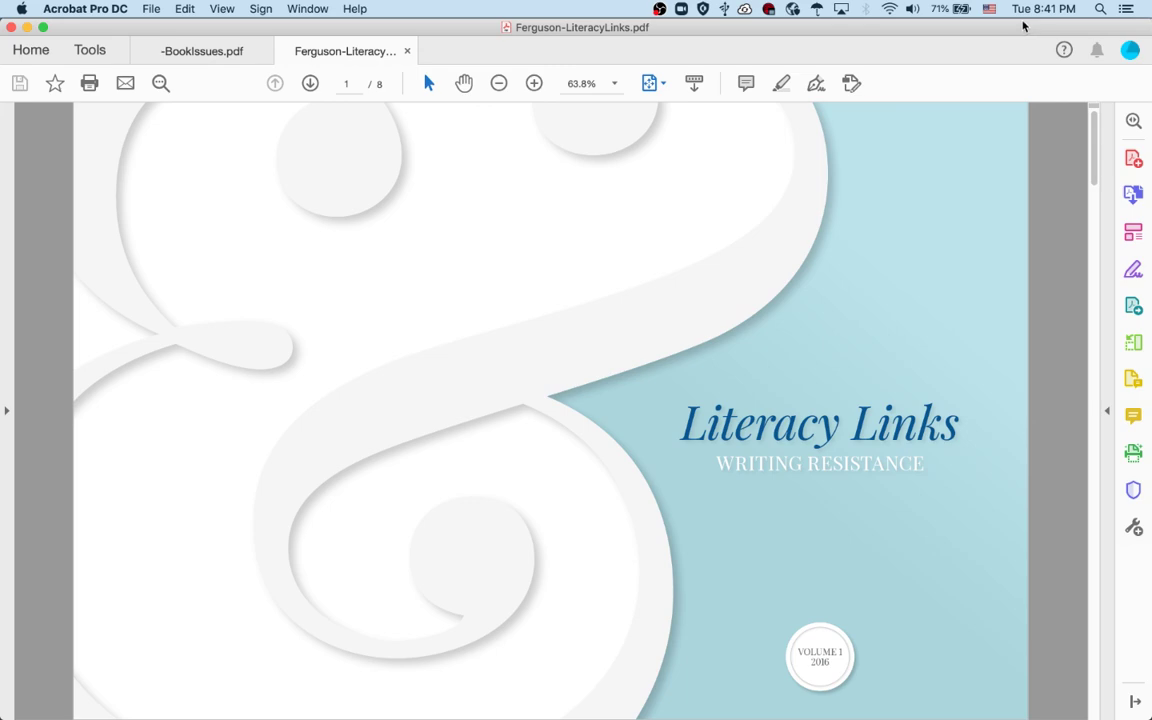
# Page through the Literacy Links PDF from the cover to the Resisting Negativity spread, examining titles, body text and pull quotes.
pyautogui.press('Right')
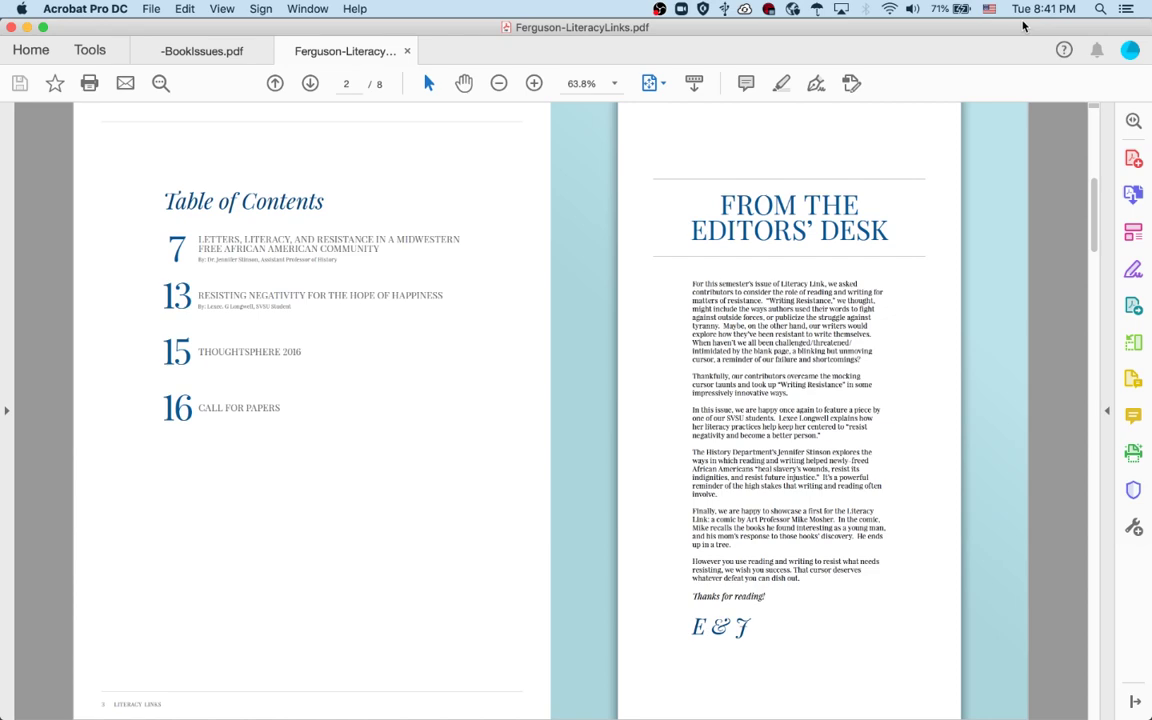
pyautogui.press('Right')
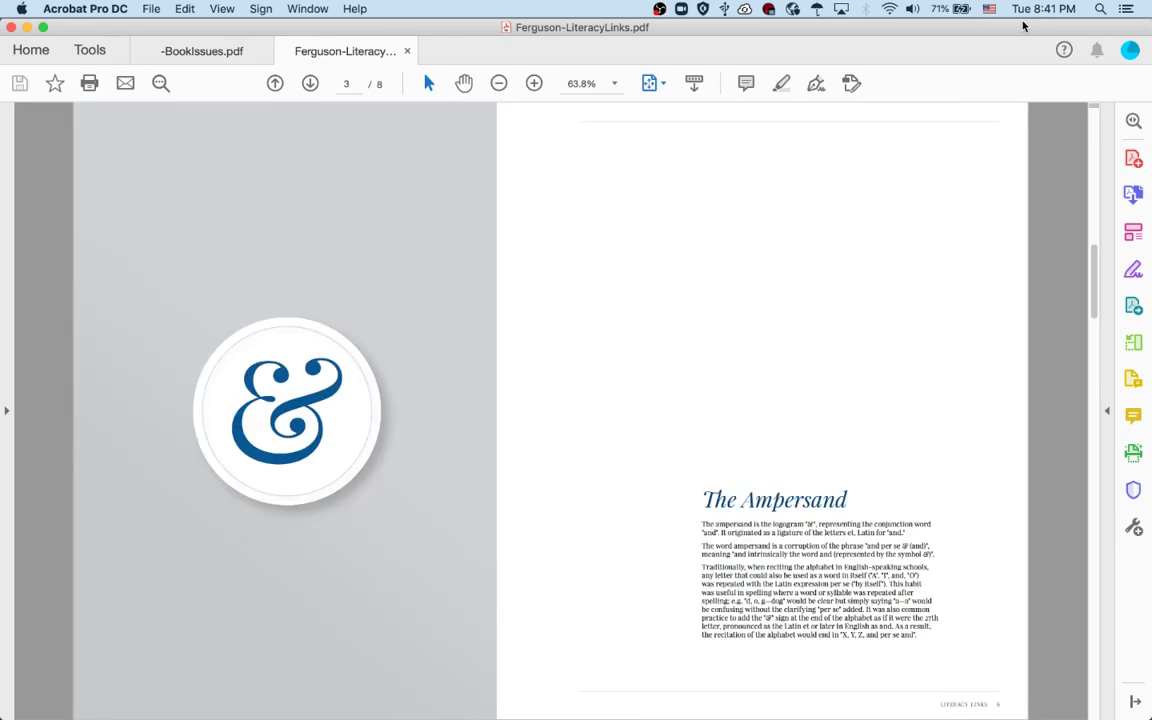
pyautogui.press('Right')
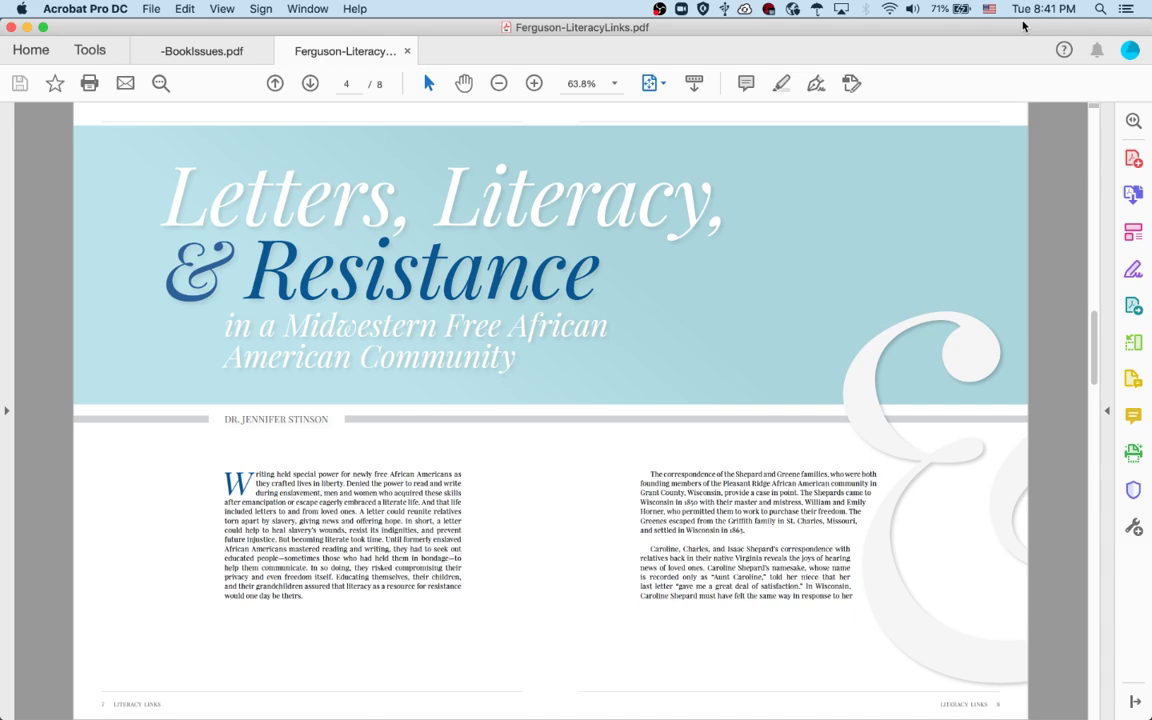
pyautogui.press('Right')
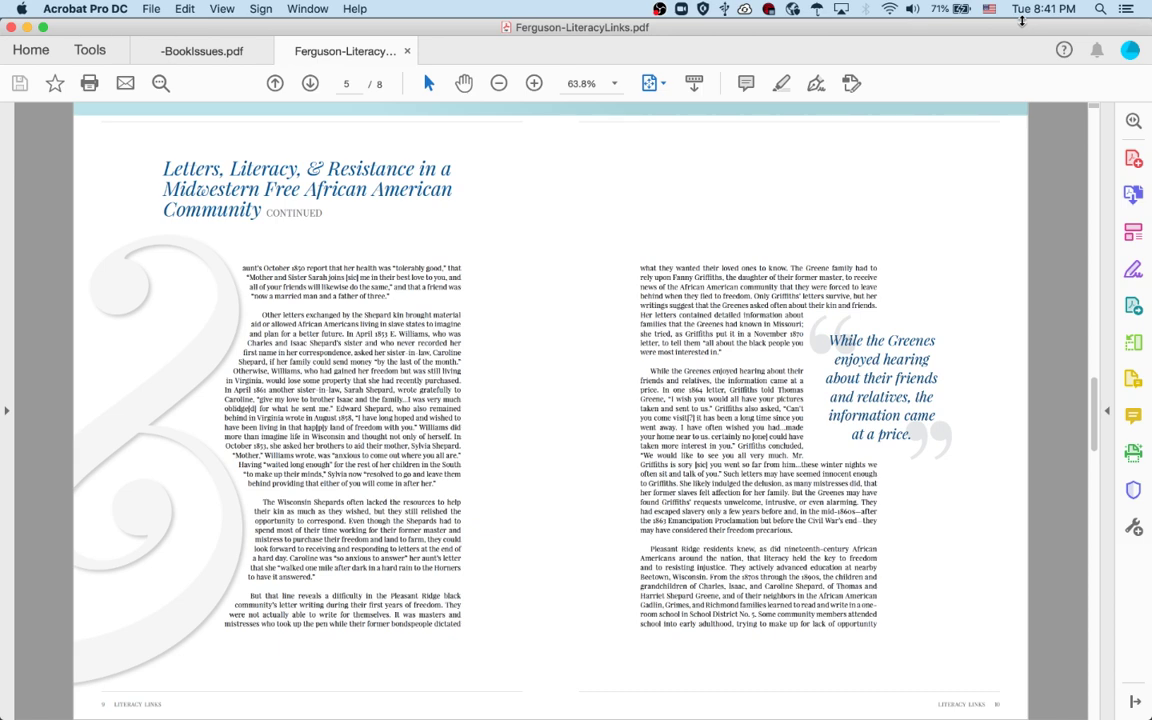
pyautogui.press('Left')
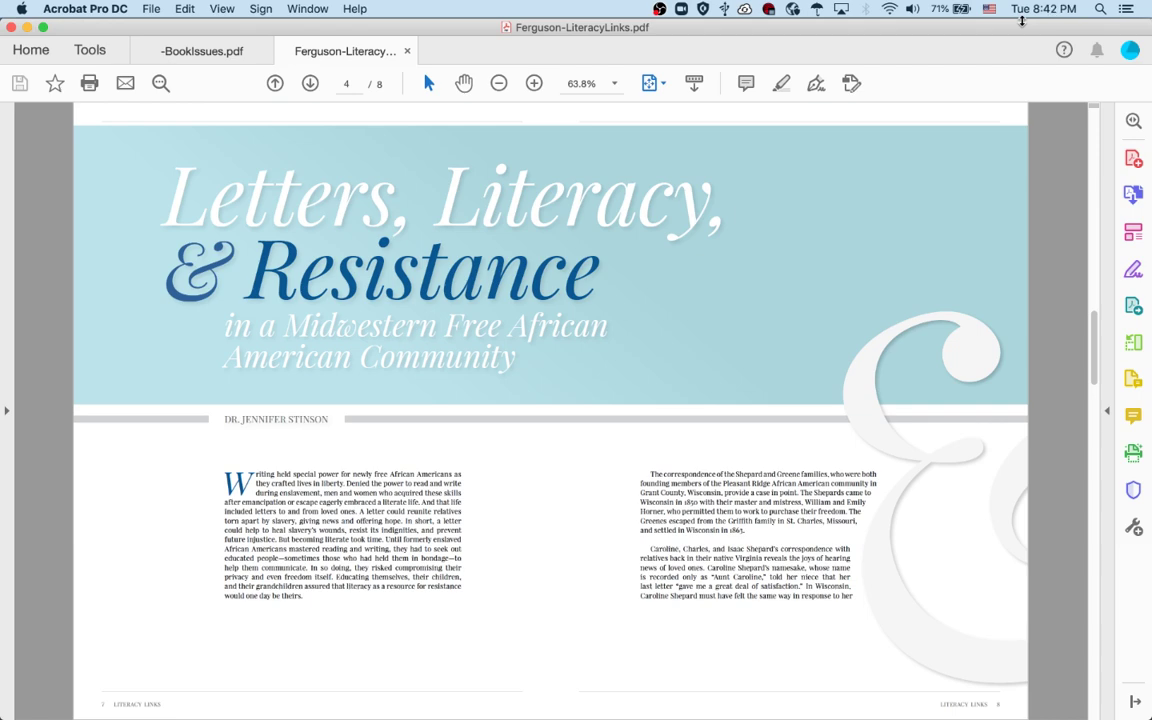
pyautogui.press('Right')
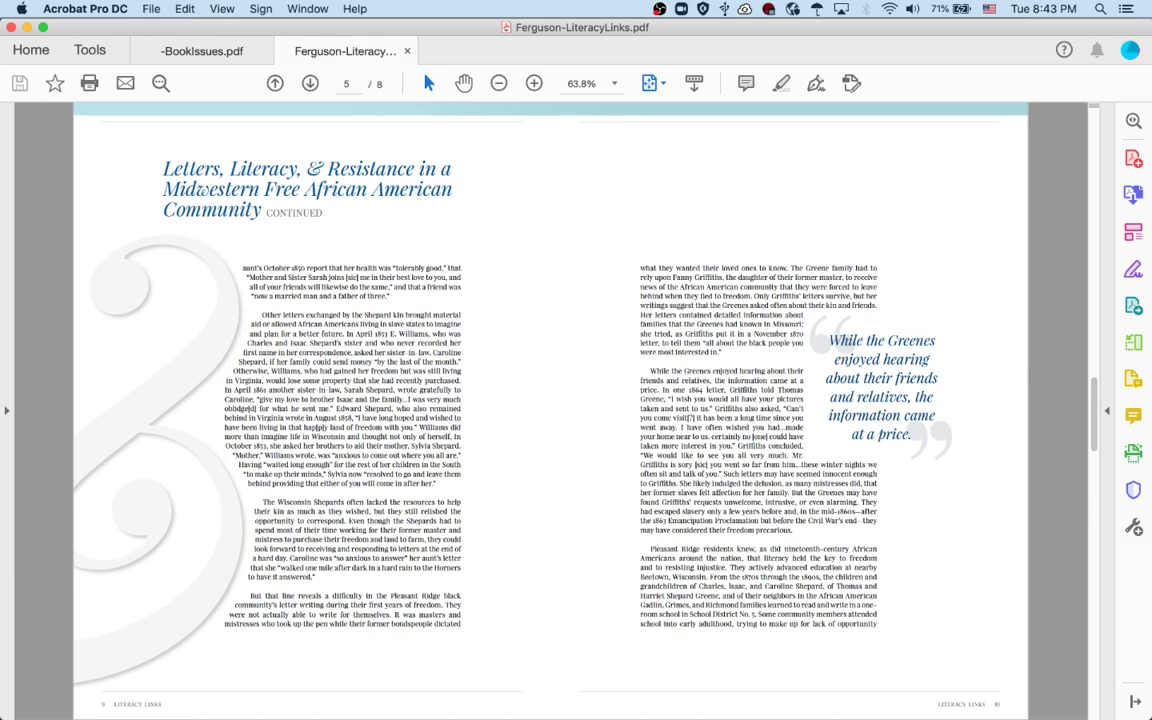
pyautogui.press('Right')
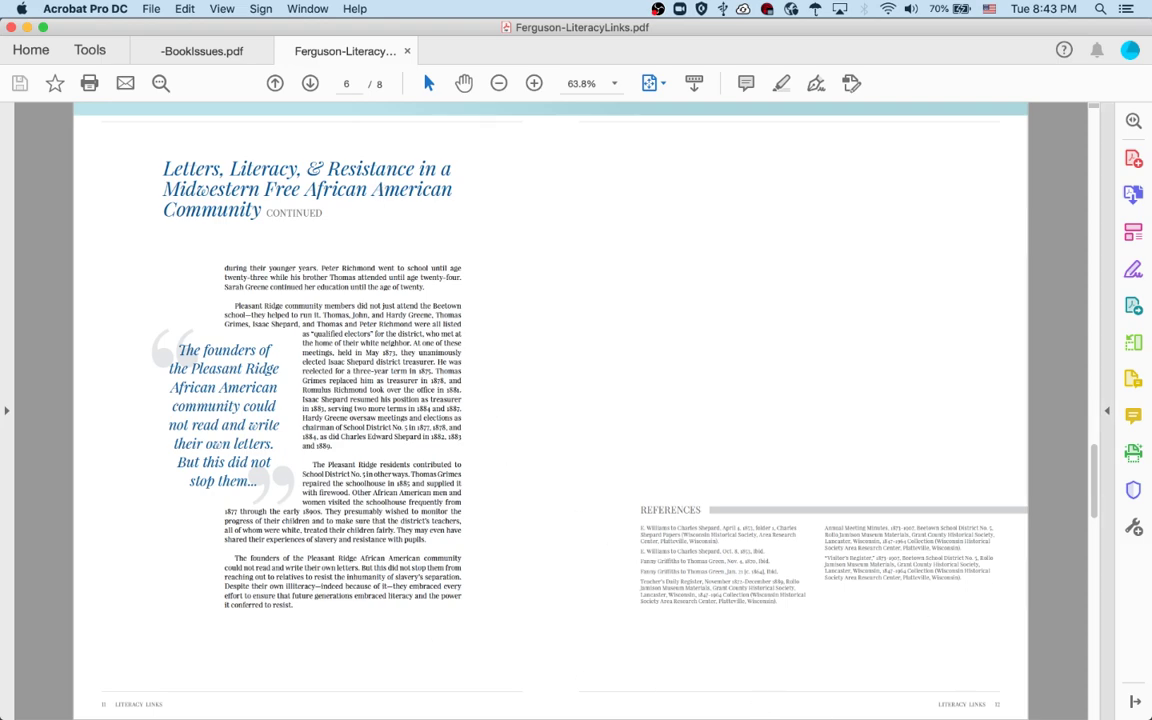
pyautogui.press('Right')
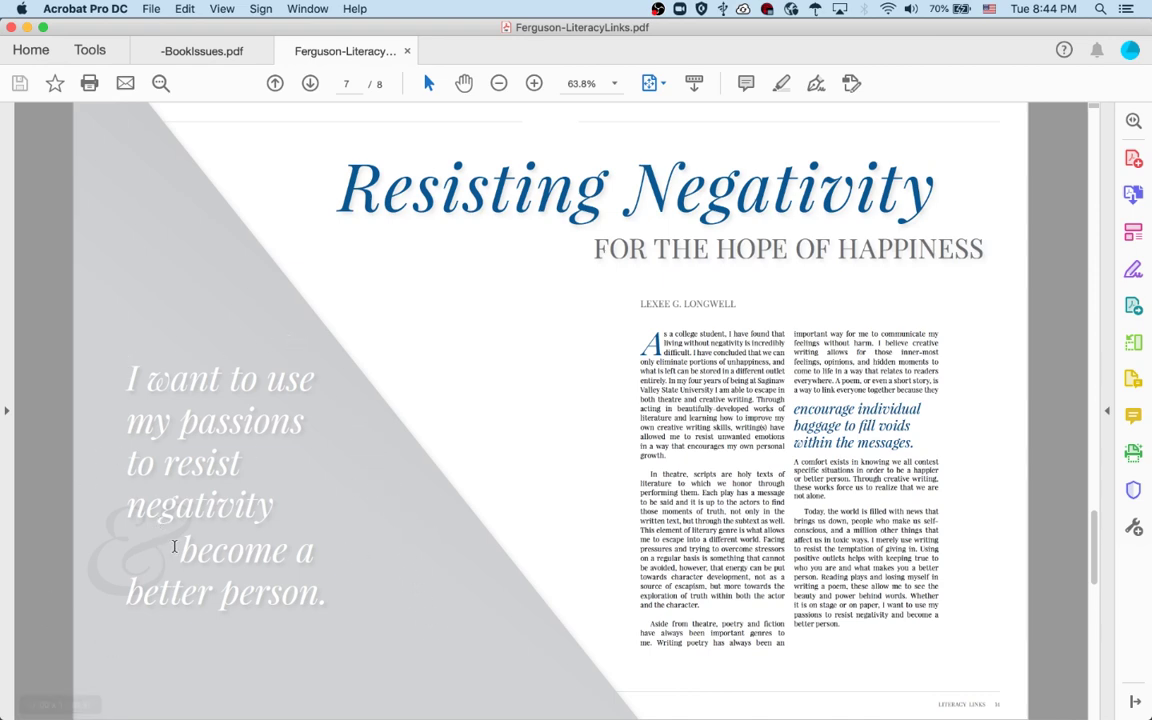
# Revisit the article spreads on PDF pages 4 to 8, comparing how pull quotes, columns and references are laid out.
pyautogui.scroll(3, 165, 495)
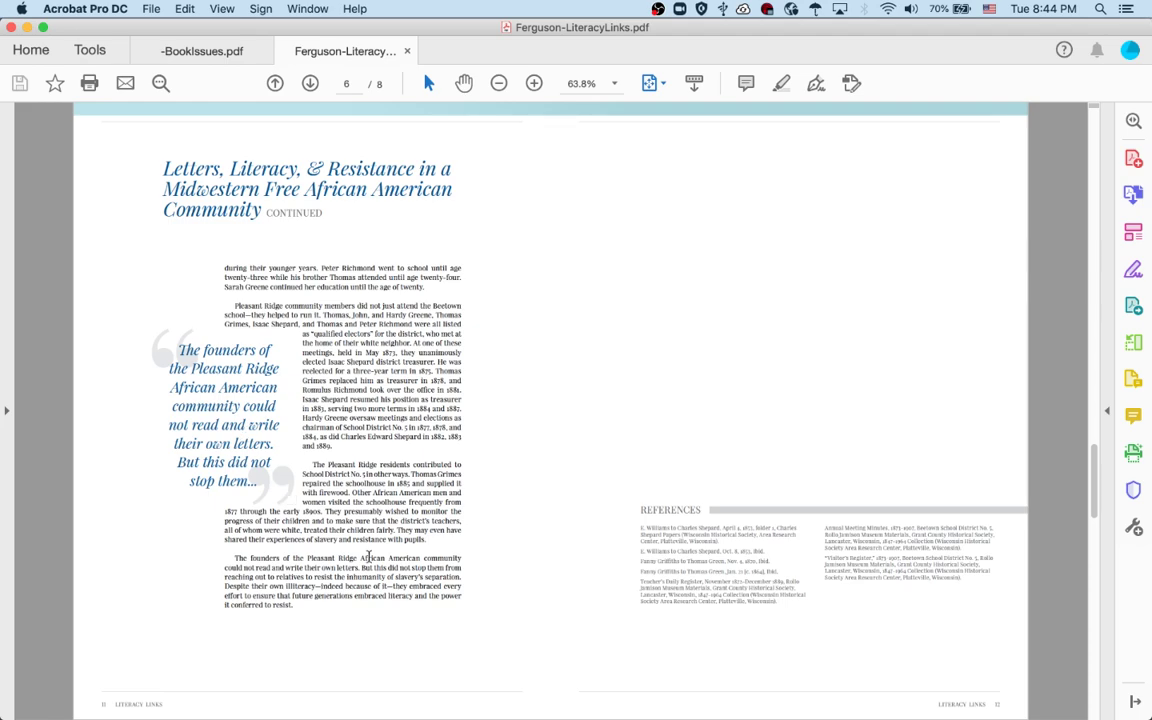
pyautogui.scroll(3, 368, 556)
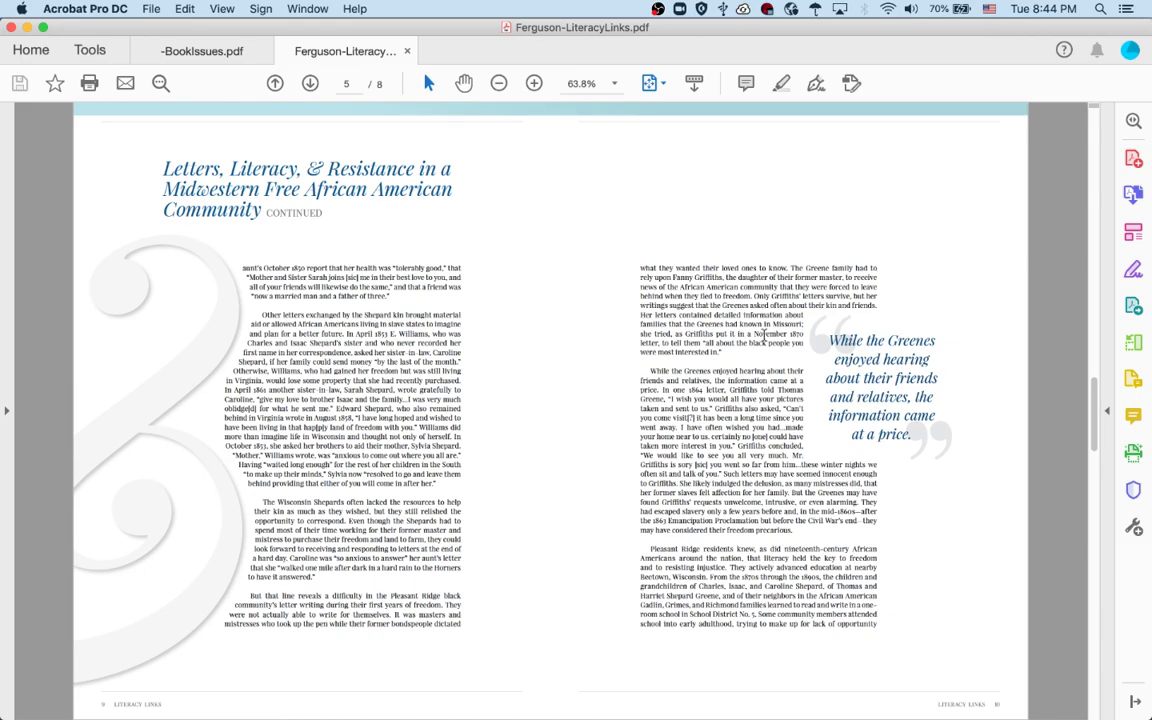
pyautogui.scroll(-9, 765, 338)
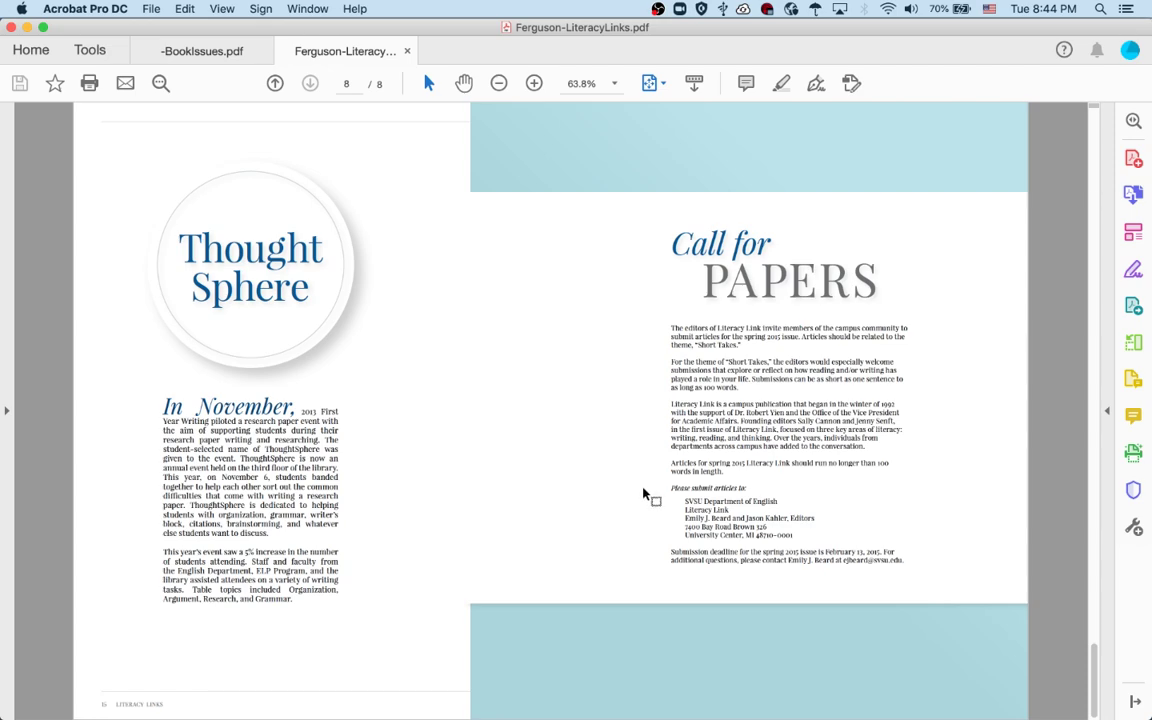
pyautogui.scroll(2, 645, 494)
pyautogui.scroll(4, 642, 486)
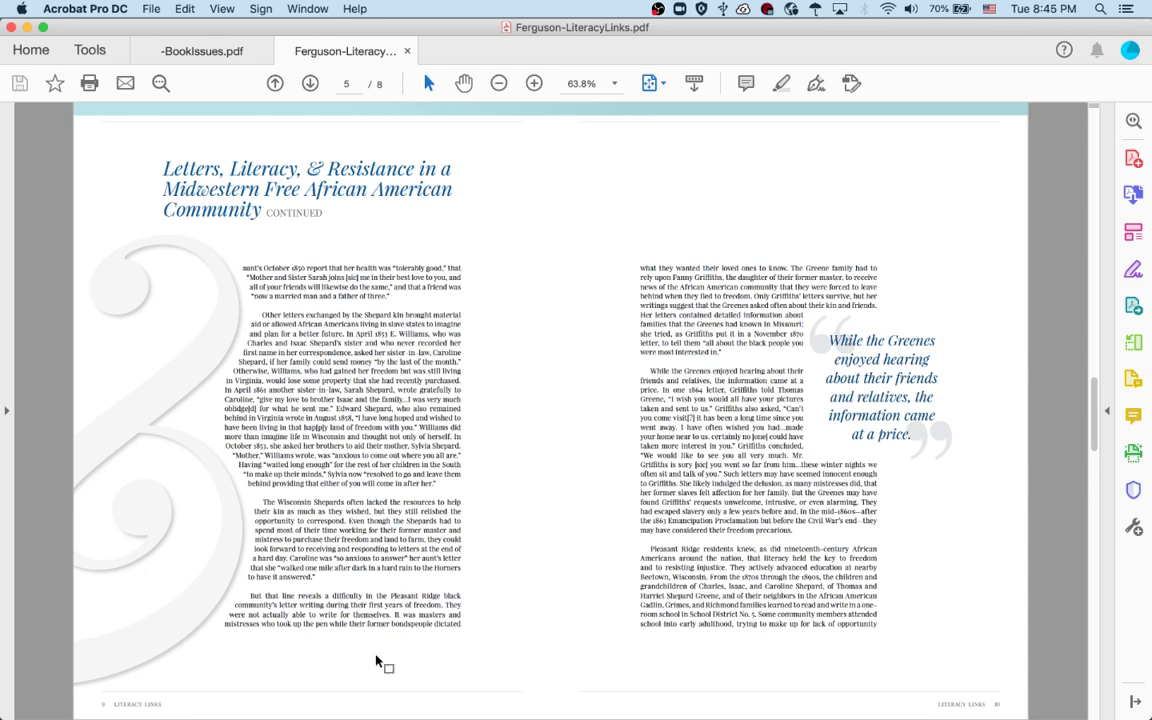
pyautogui.scroll(3, 380, 663)
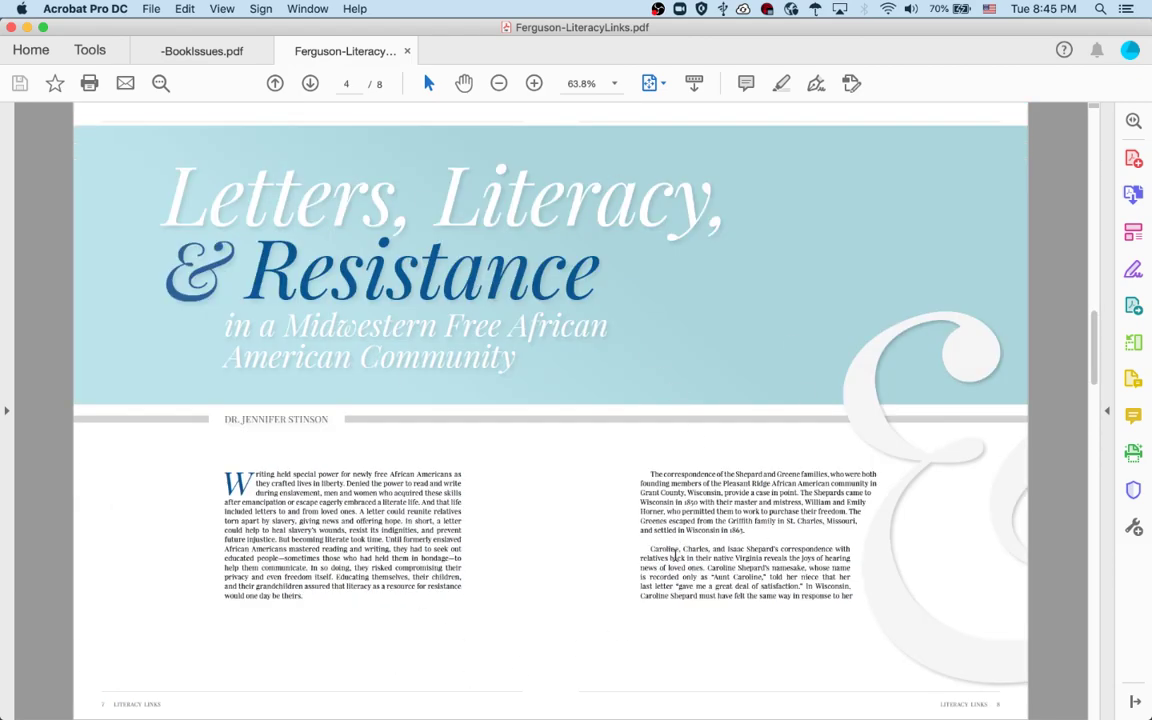
pyautogui.scroll(-3, 676, 556)
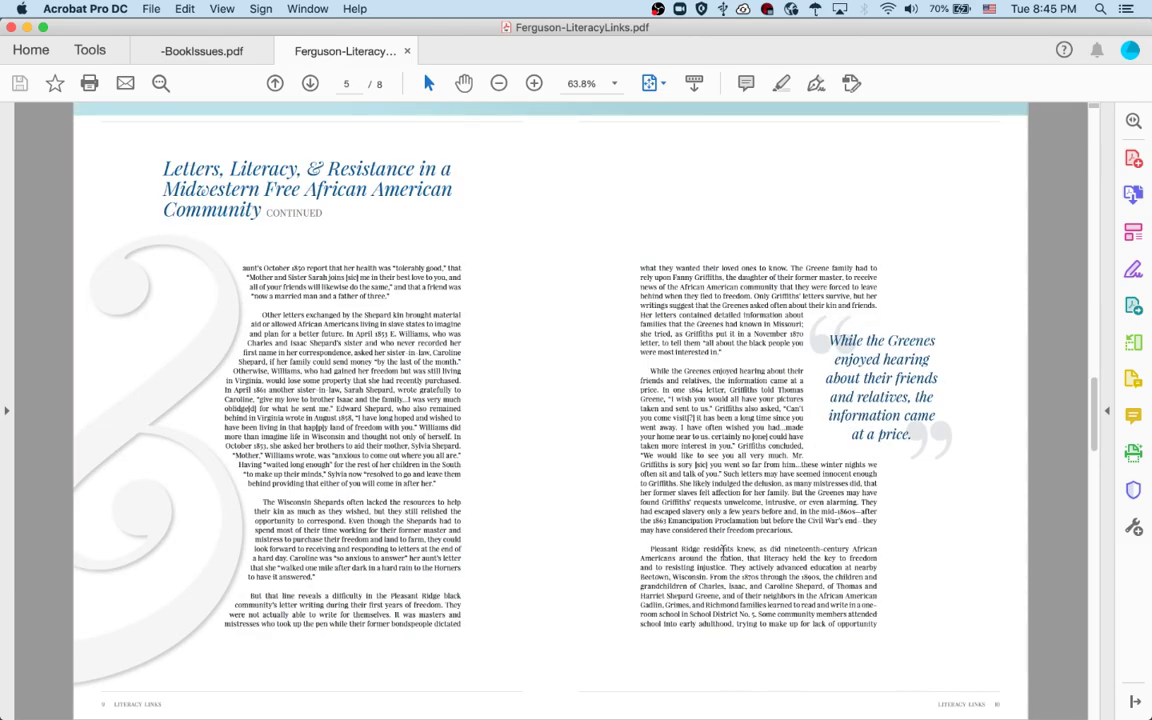
pyautogui.scroll(-3, 496, 396)
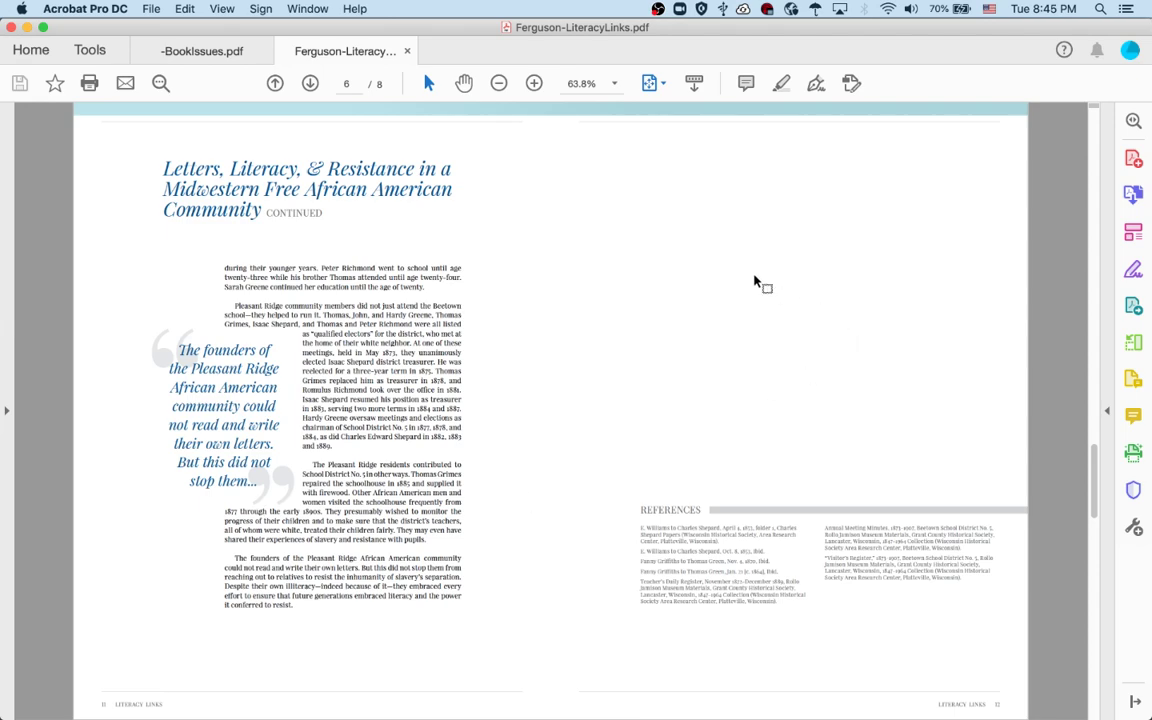
# Switch to InDesign and copy the first sentence of the "Other letters exchanged" paragraph on page 5 of 350-P2-Template.indd.
pyautogui.press('super+Tab')
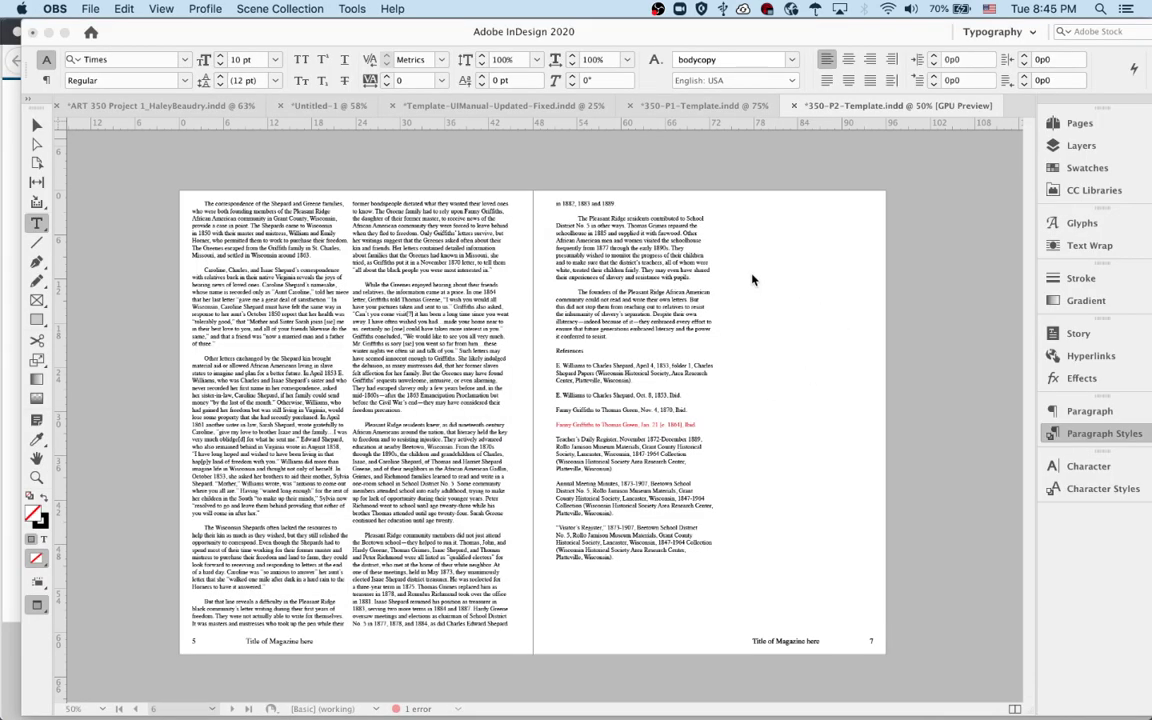
pyautogui.click(830, 240)
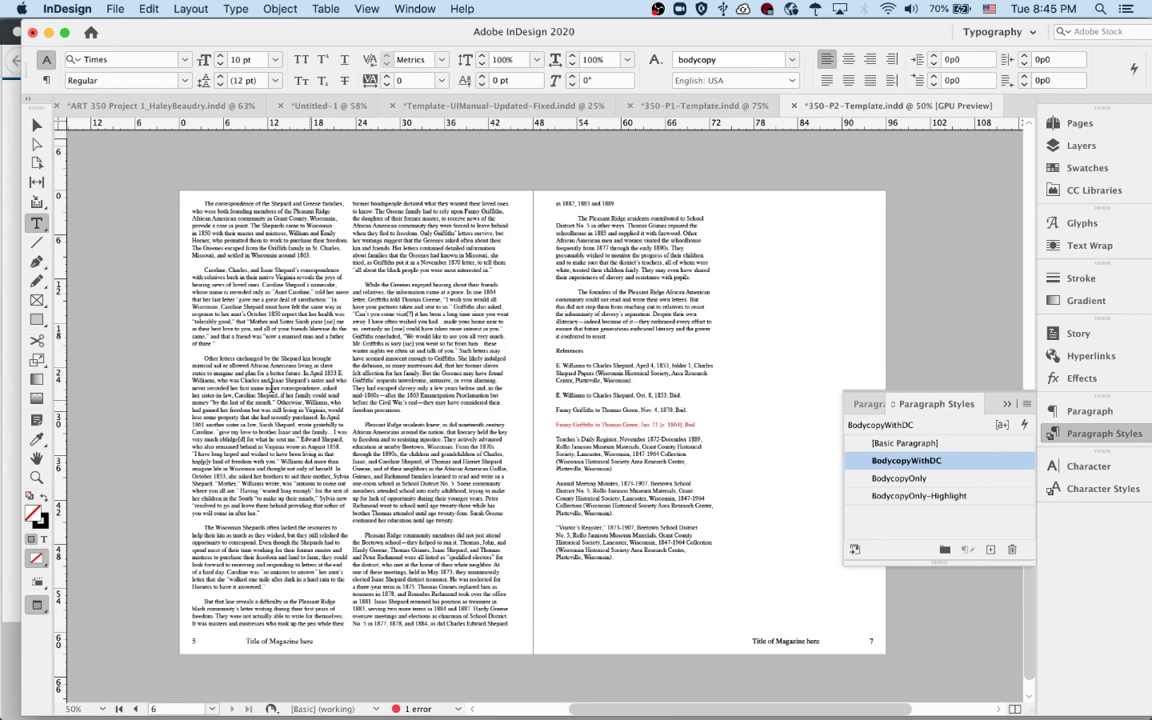
pyautogui.moveTo(216, 268); pyautogui.dragTo(574, 473)
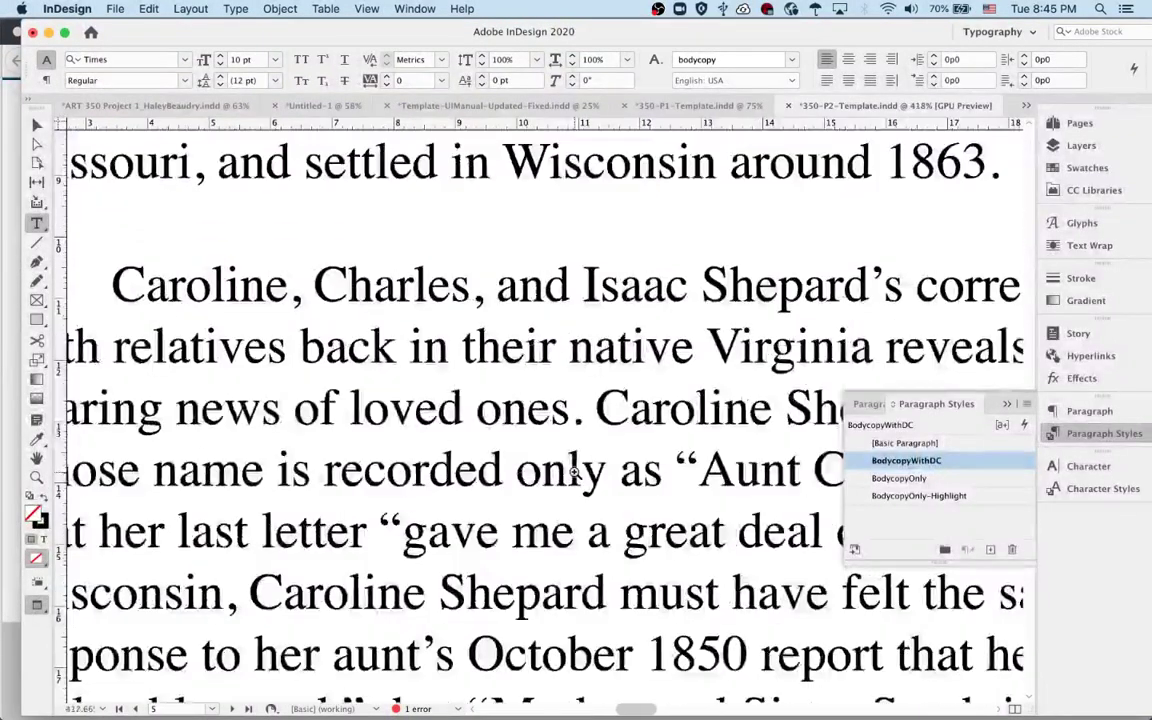
pyautogui.keyDown('alt'); pyautogui.click(574, 473); pyautogui.keyUp('alt')
pyautogui.keyDown('alt'); pyautogui.click(573, 471); pyautogui.keyUp('alt')
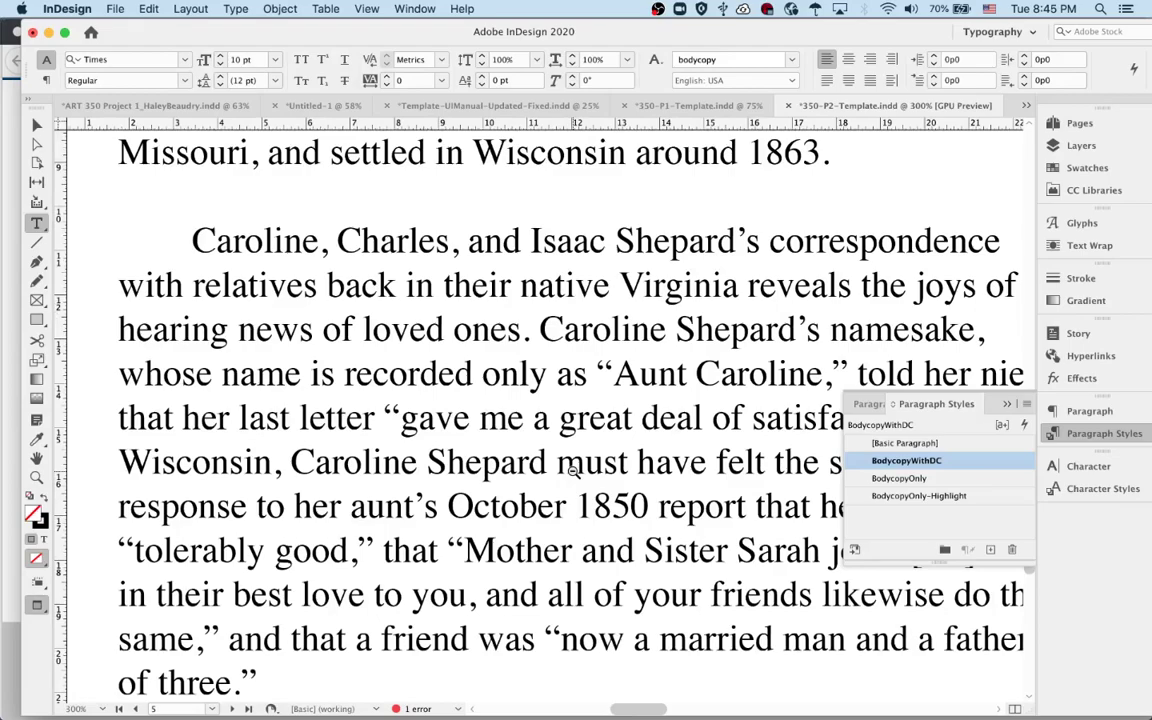
pyautogui.keyDown('alt'); pyautogui.click(573, 471); pyautogui.keyUp('alt')
pyautogui.scroll(-5, 573, 471)
pyautogui.hscroll(3, 573, 471)
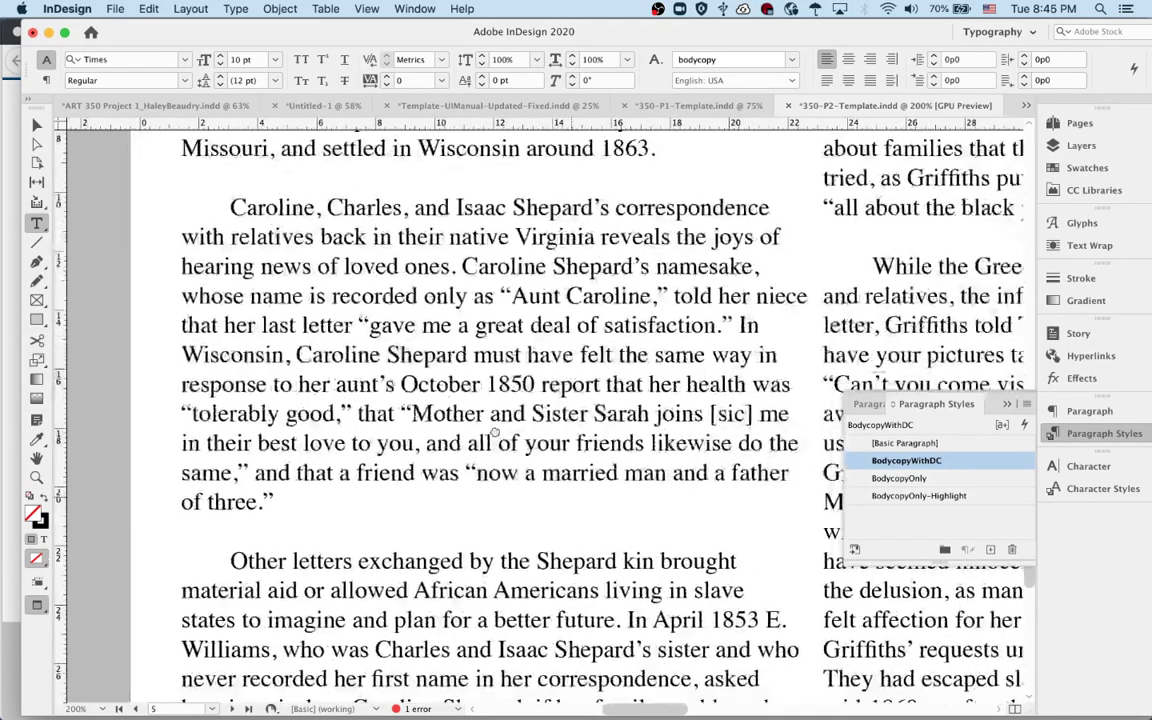
pyautogui.scroll(-5, 485, 370)
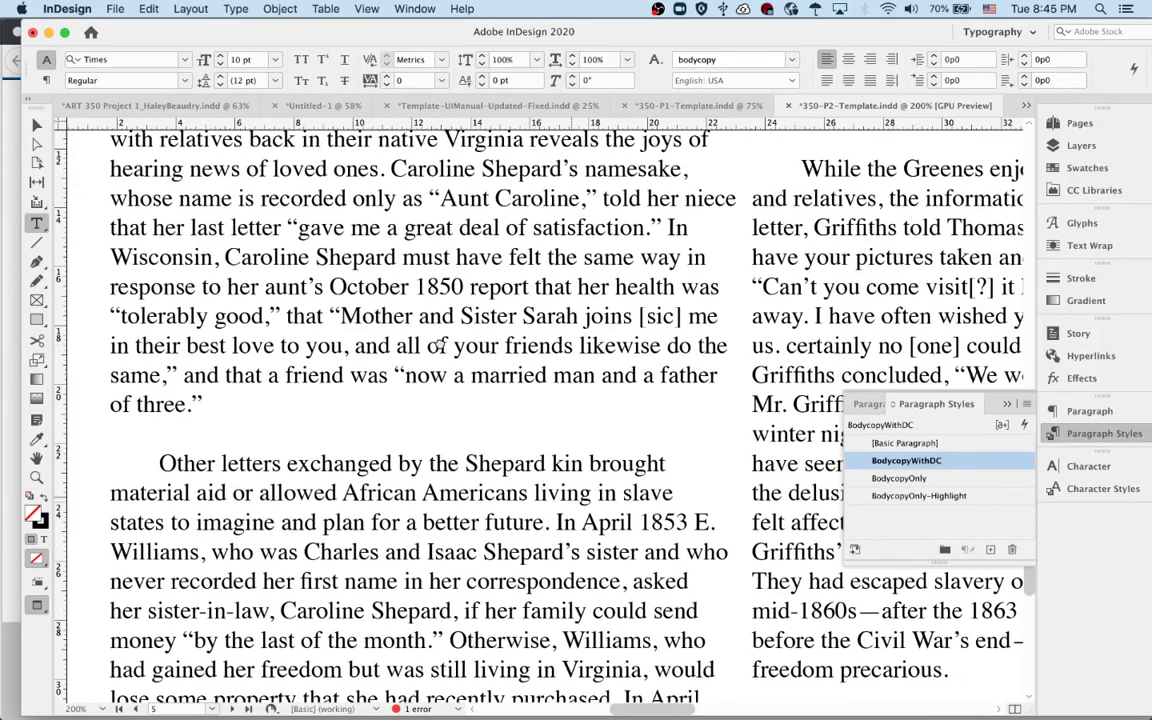
pyautogui.scroll(-2, 485, 370)
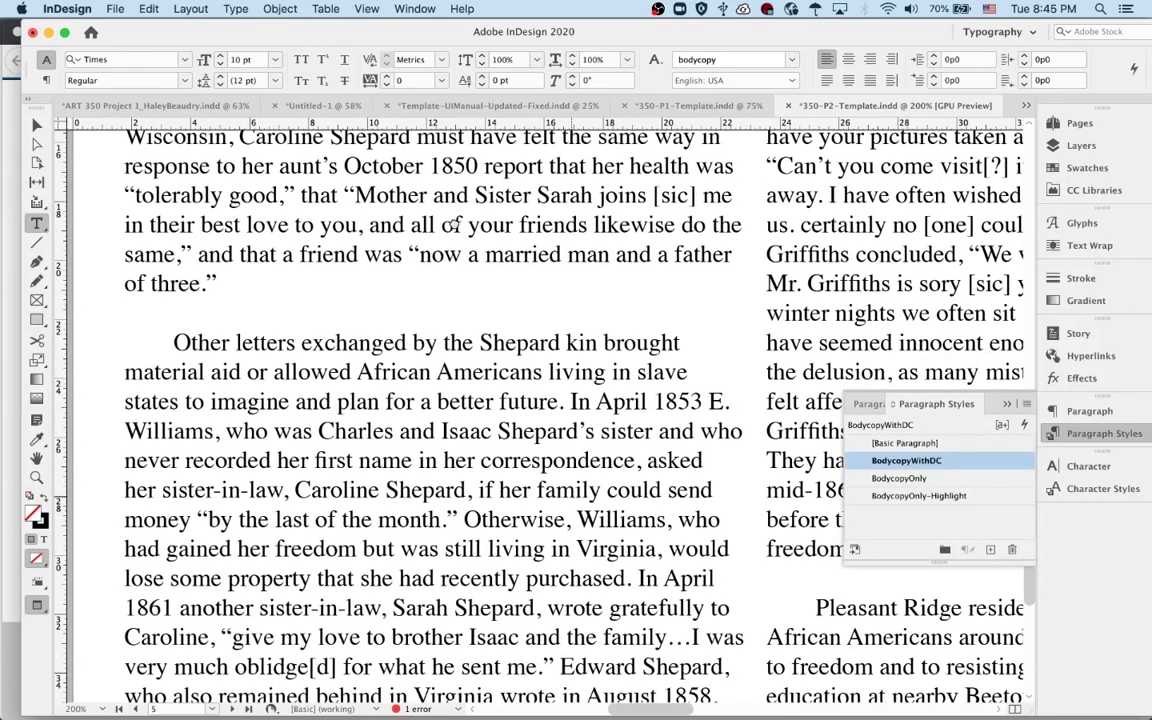
pyautogui.scroll(-4, 441, 398)
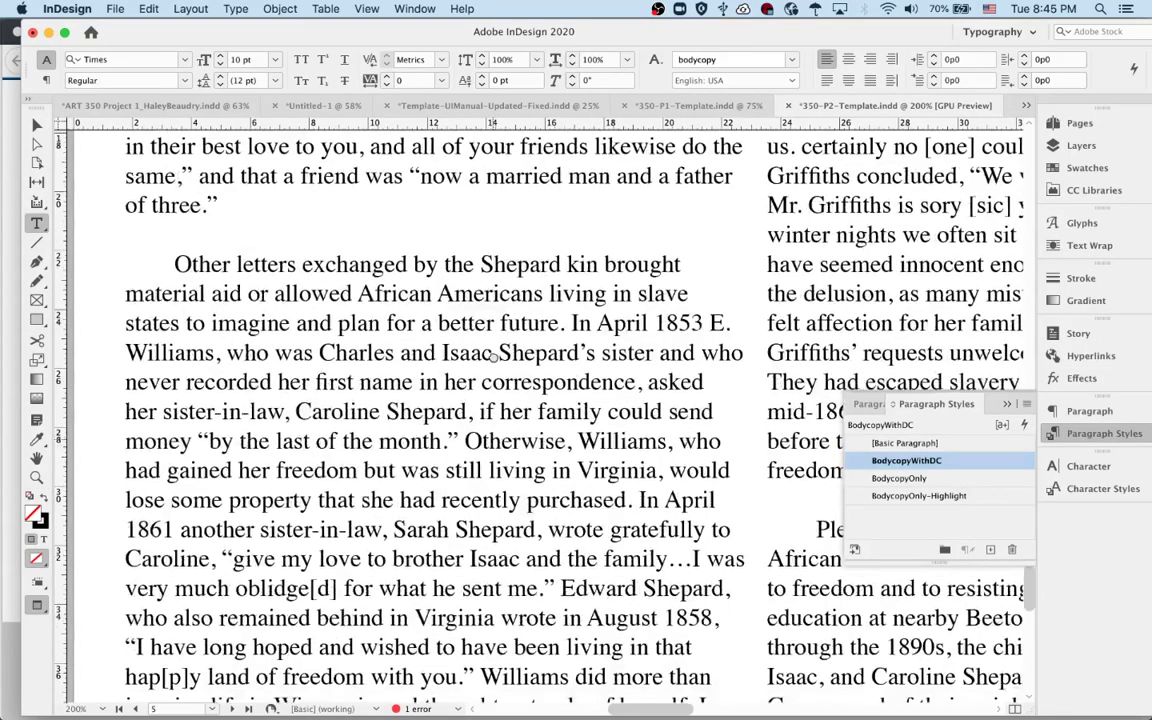
pyautogui.scroll(-2, 493, 308)
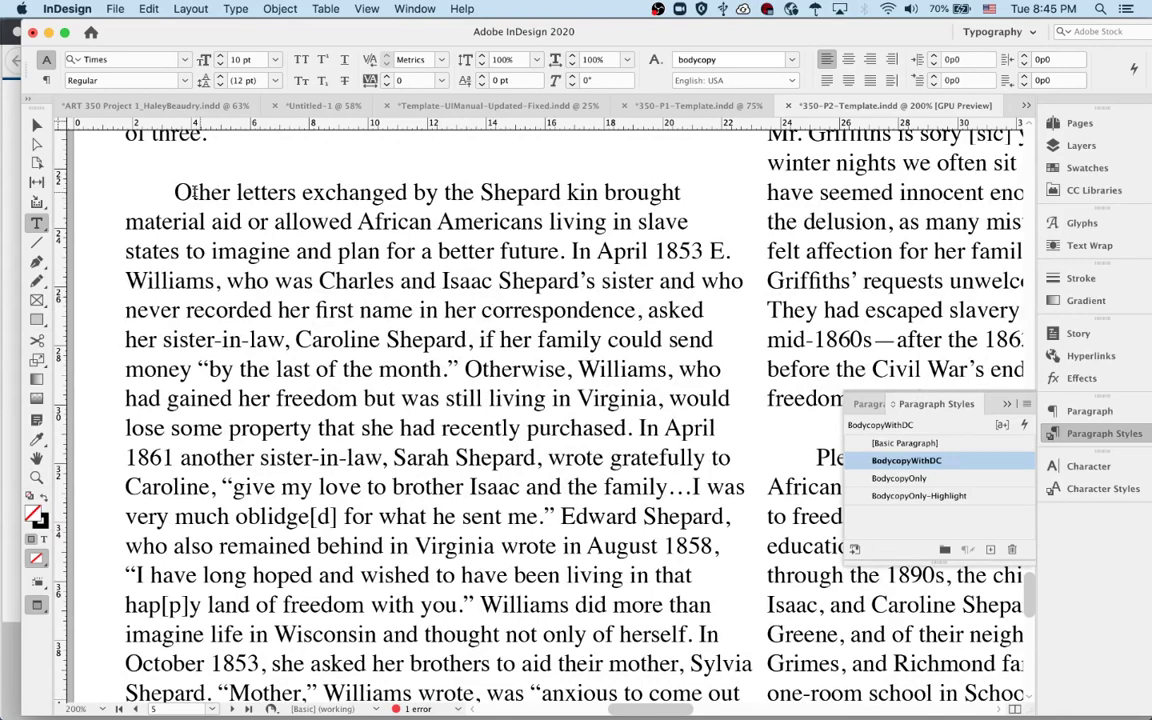
pyautogui.moveTo(175, 191); pyautogui.dragTo(571, 257)
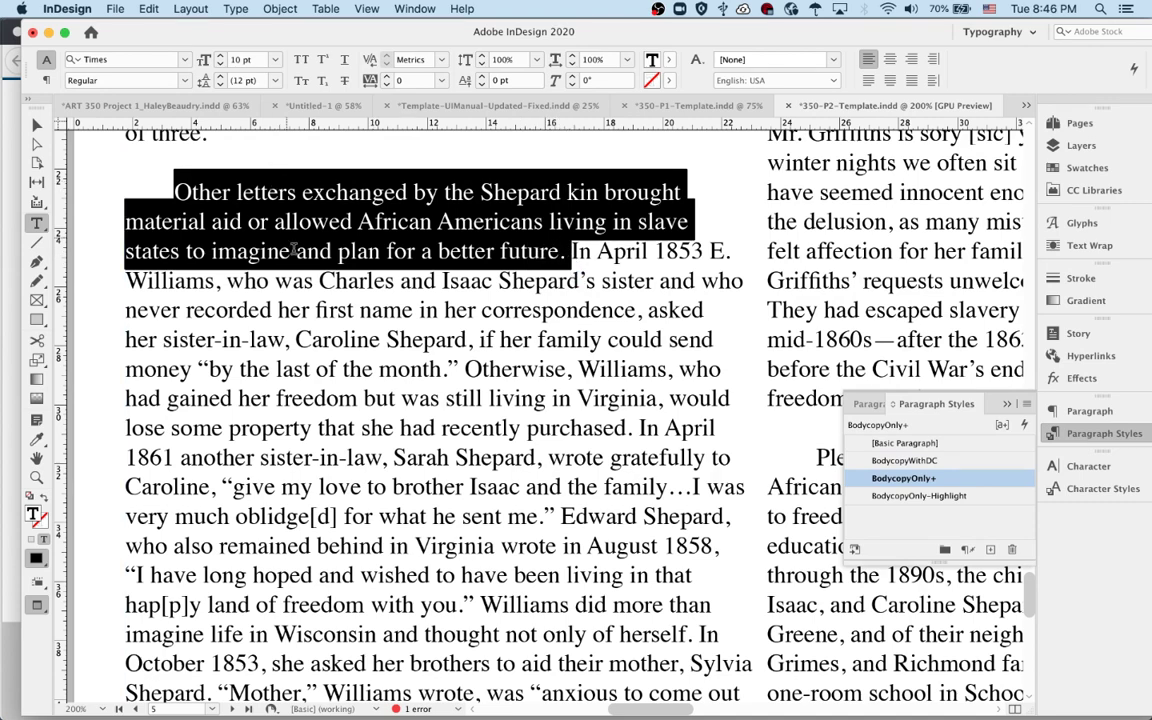
# Draw a text frame about 20 by 16 picas on the pasteboard beside page 5, paste the copied sentence, and return to normal view.
pyautogui.click(97, 530)
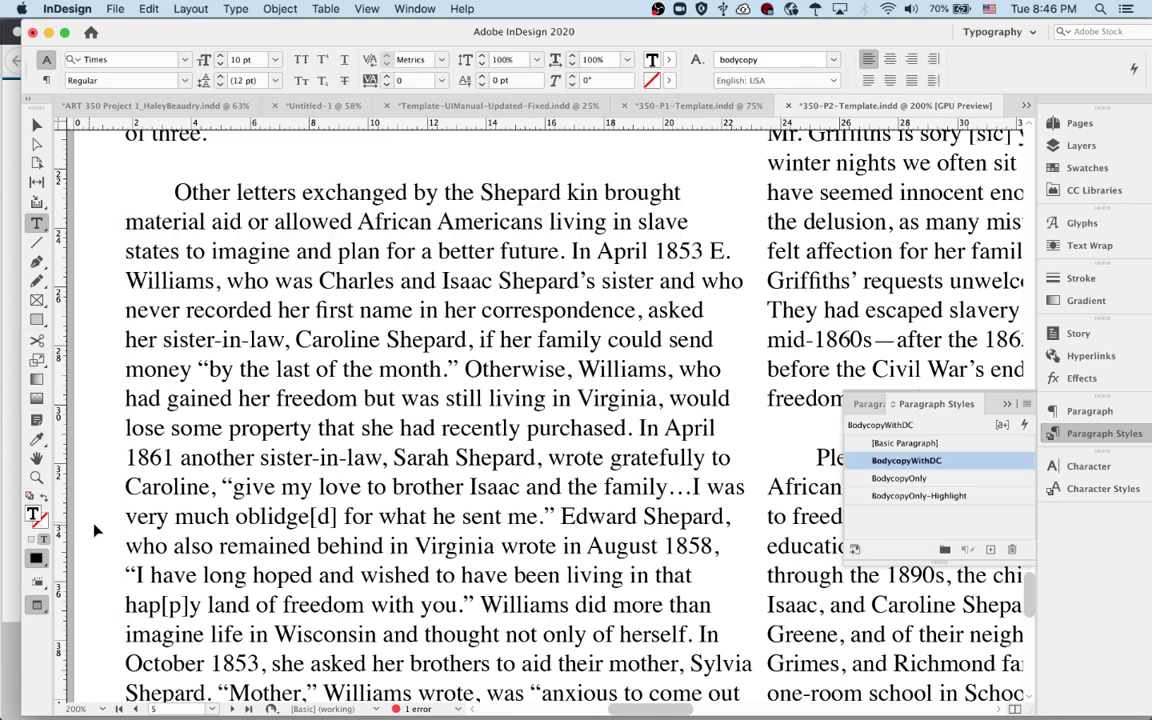
pyautogui.press('super+minus')
pyautogui.press('super+minus')
pyautogui.press('super+minus')
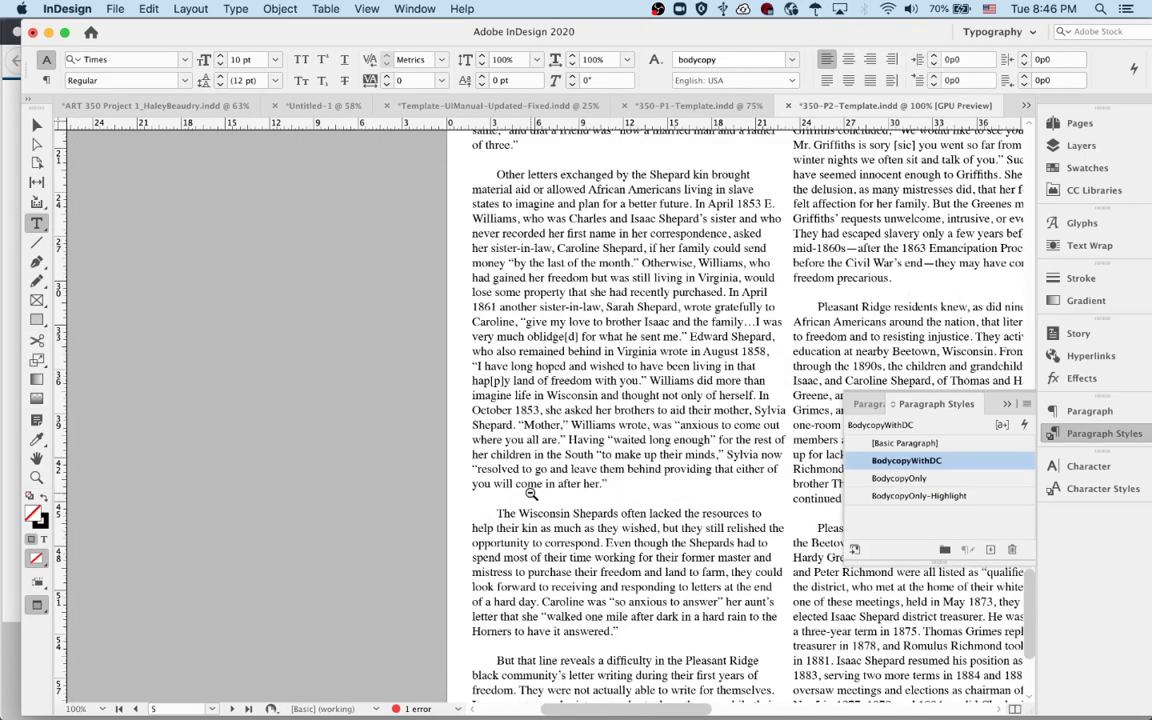
pyautogui.press('super+minus')
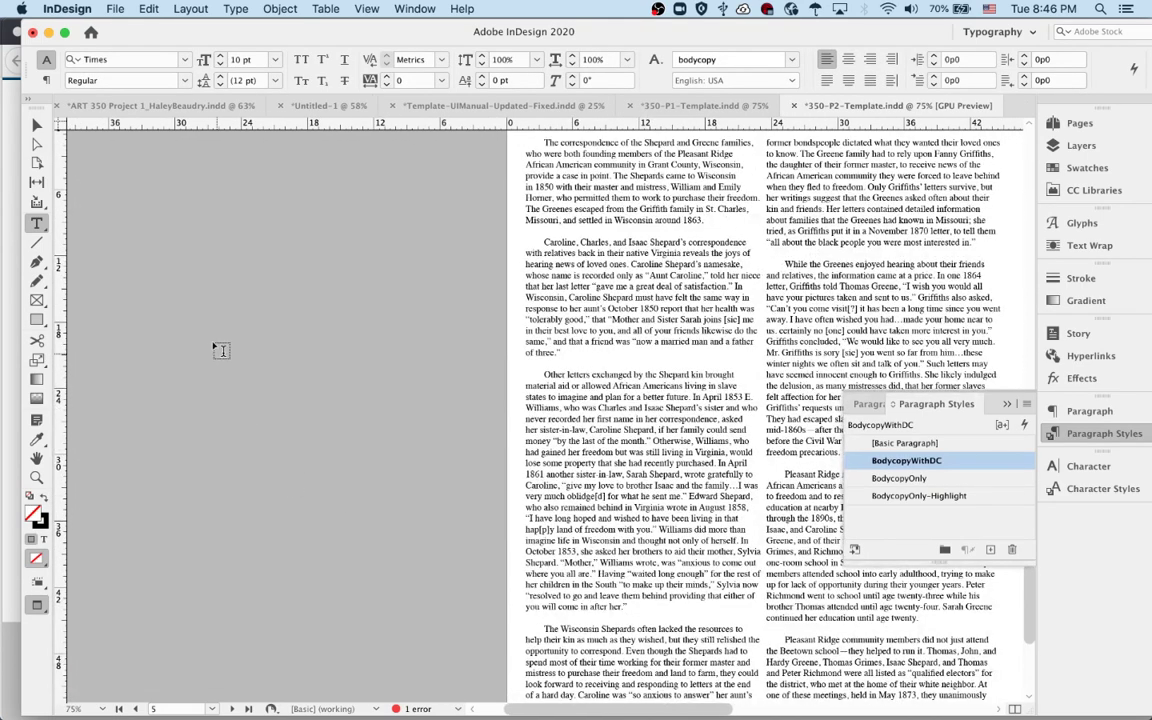
pyautogui.moveTo(209, 307); pyautogui.dragTo(431, 487)
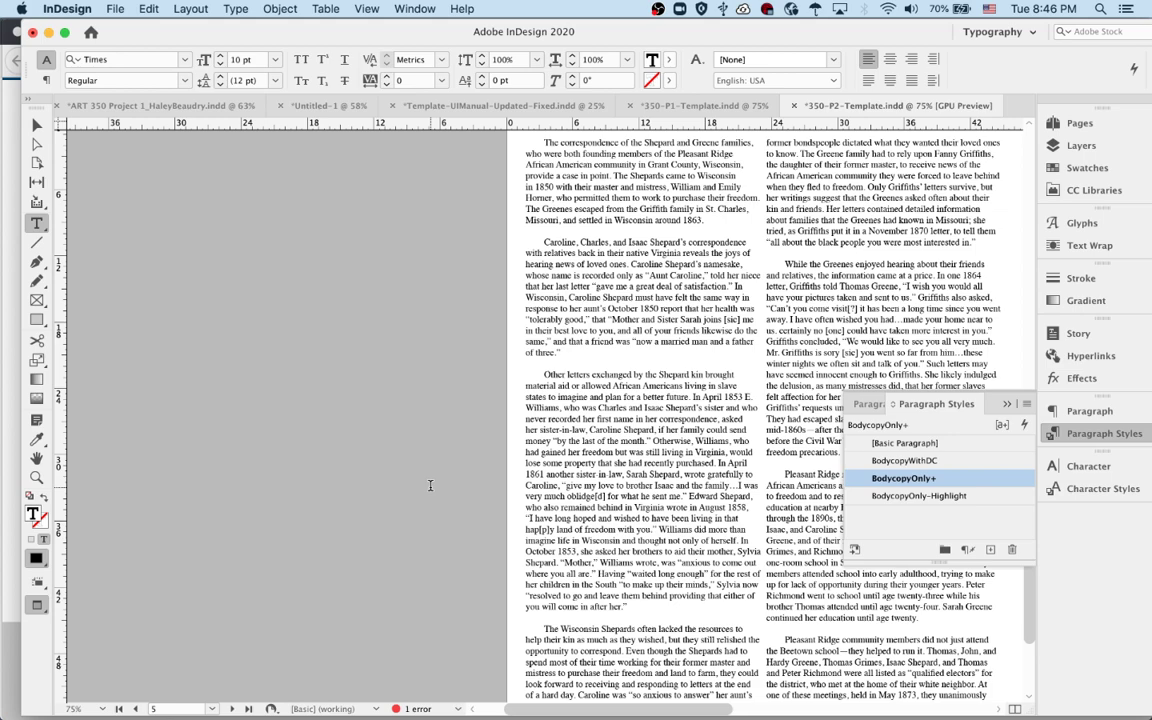
pyautogui.click(428, 558)
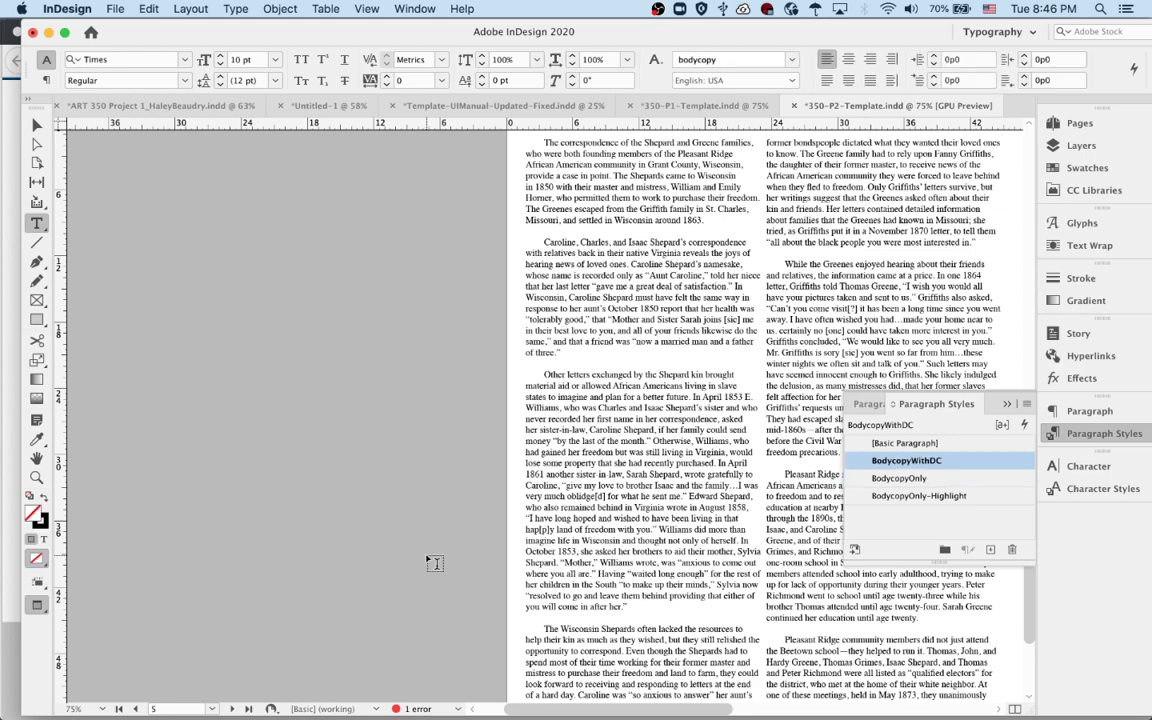
pyautogui.press('w')
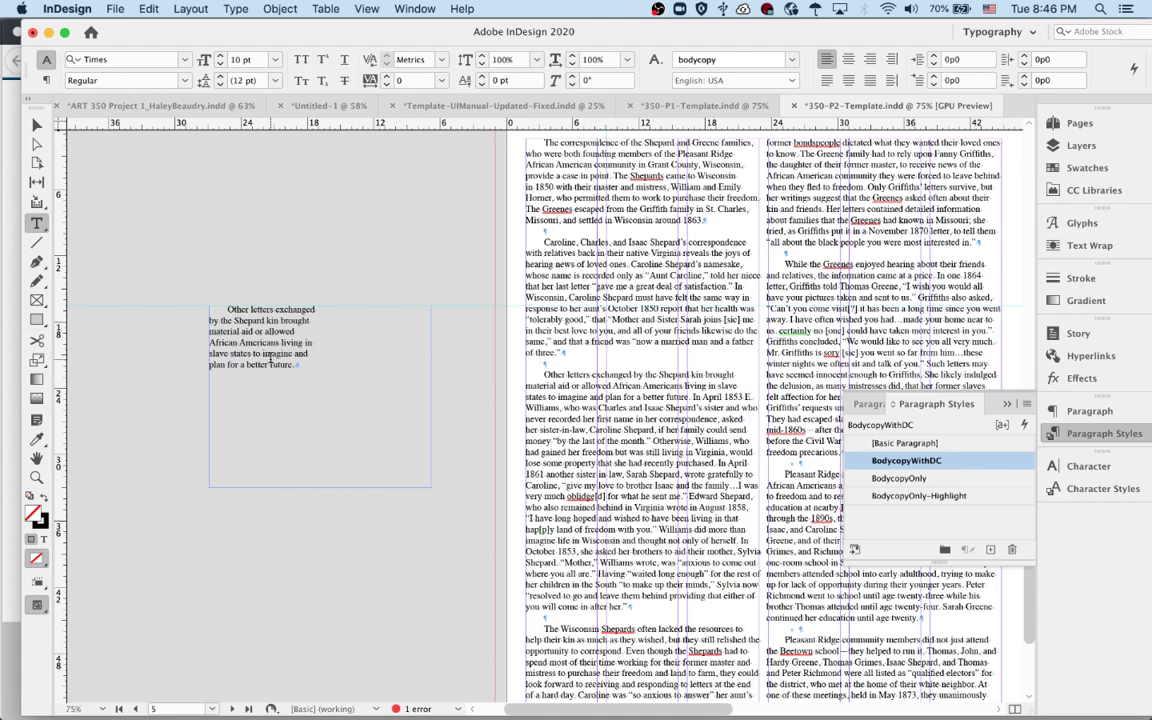
# Apply the [Basic Paragraph] style to all text in the pasteboard frame.
pyautogui.click(243, 322)
pyautogui.press('super+a')
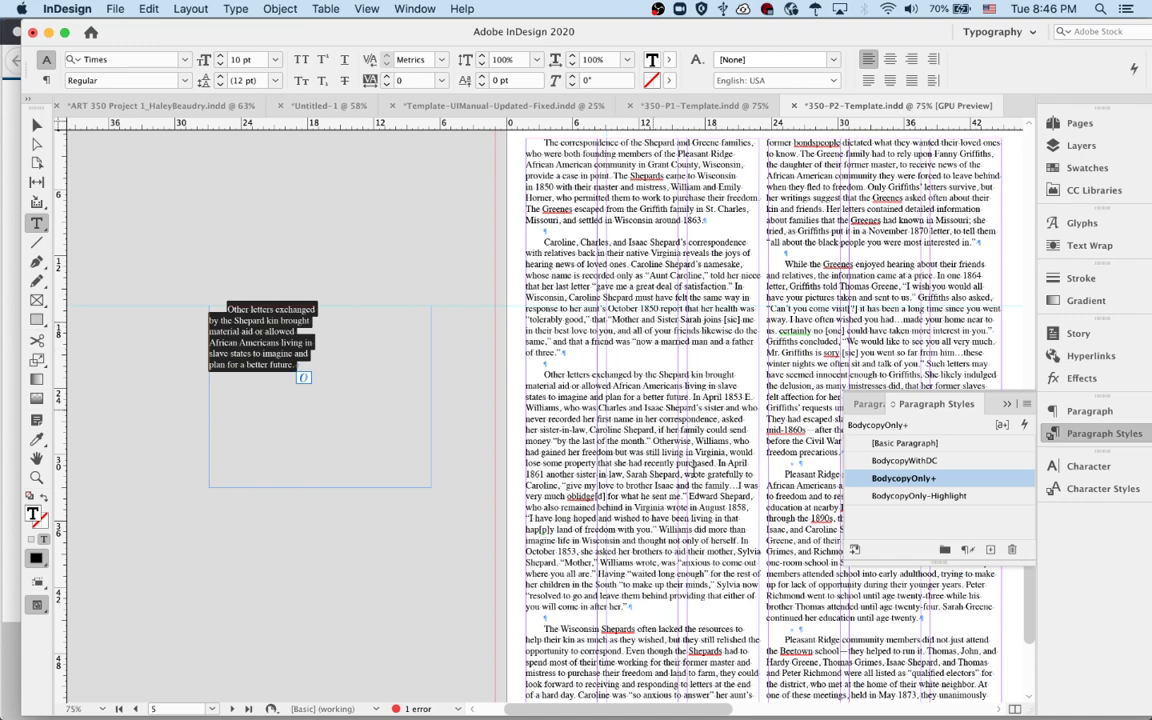
pyautogui.click(868, 403)
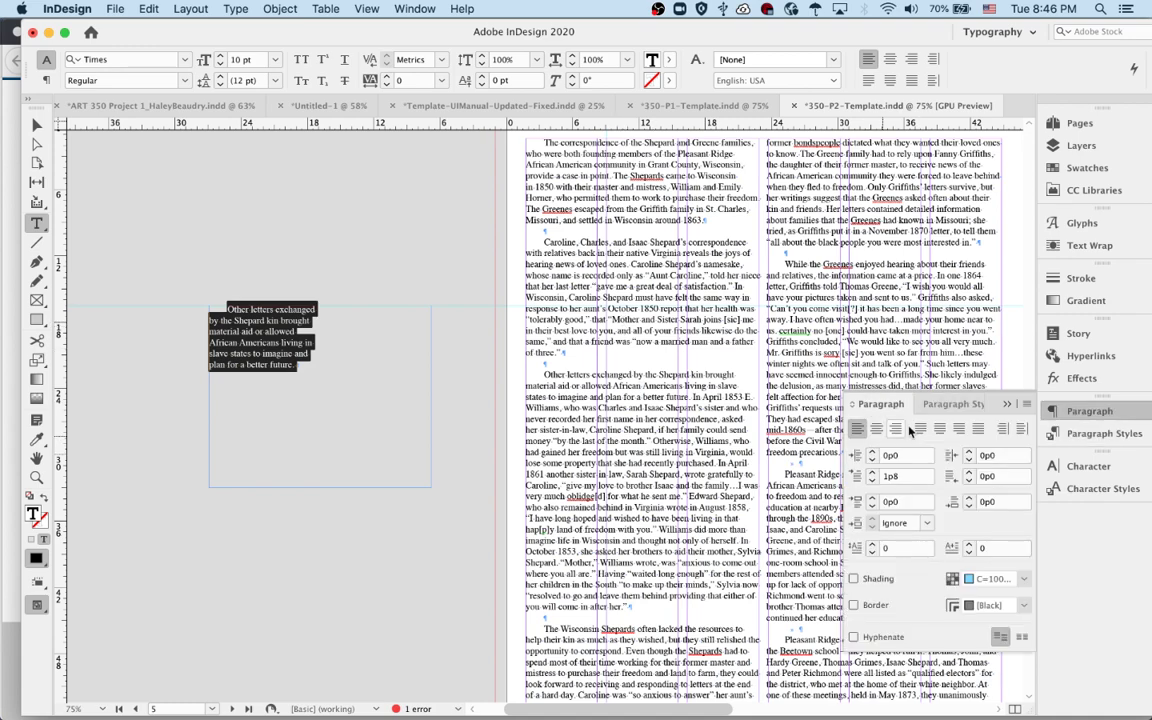
pyautogui.click(952, 403)
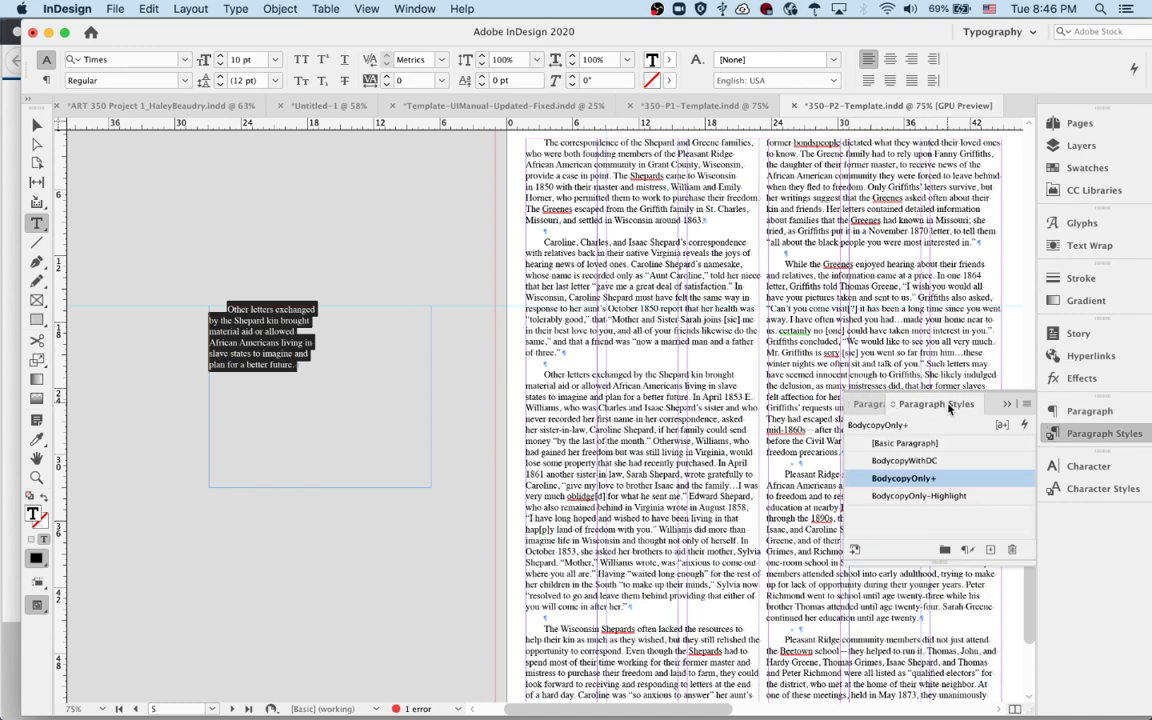
pyautogui.click(905, 443)
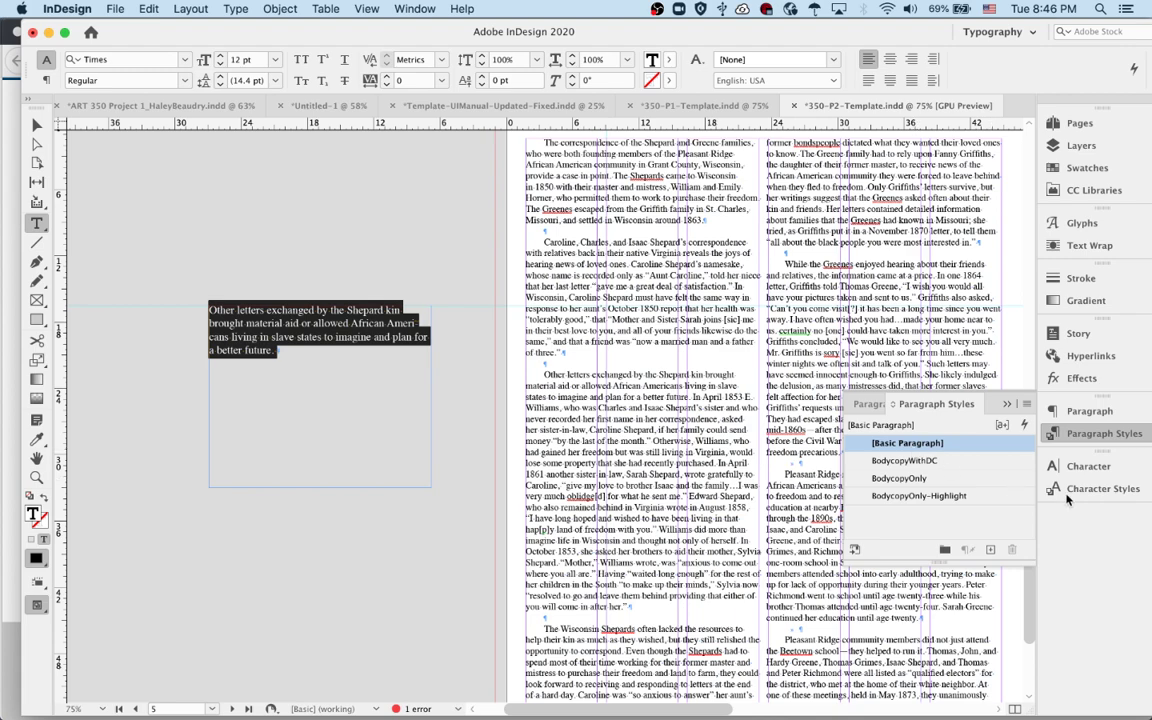
# Apply the bodycopy character style to the selected quote text and colour it dark blue (#003891).
pyautogui.click(1100, 488)
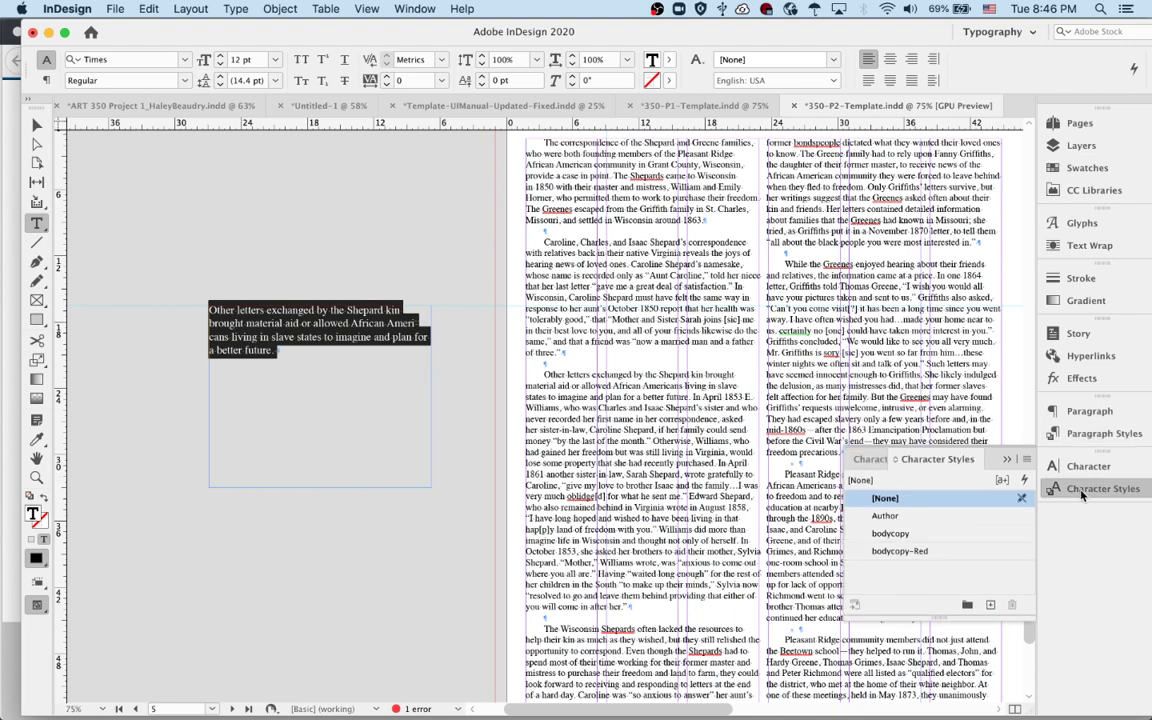
pyautogui.click(886, 535)
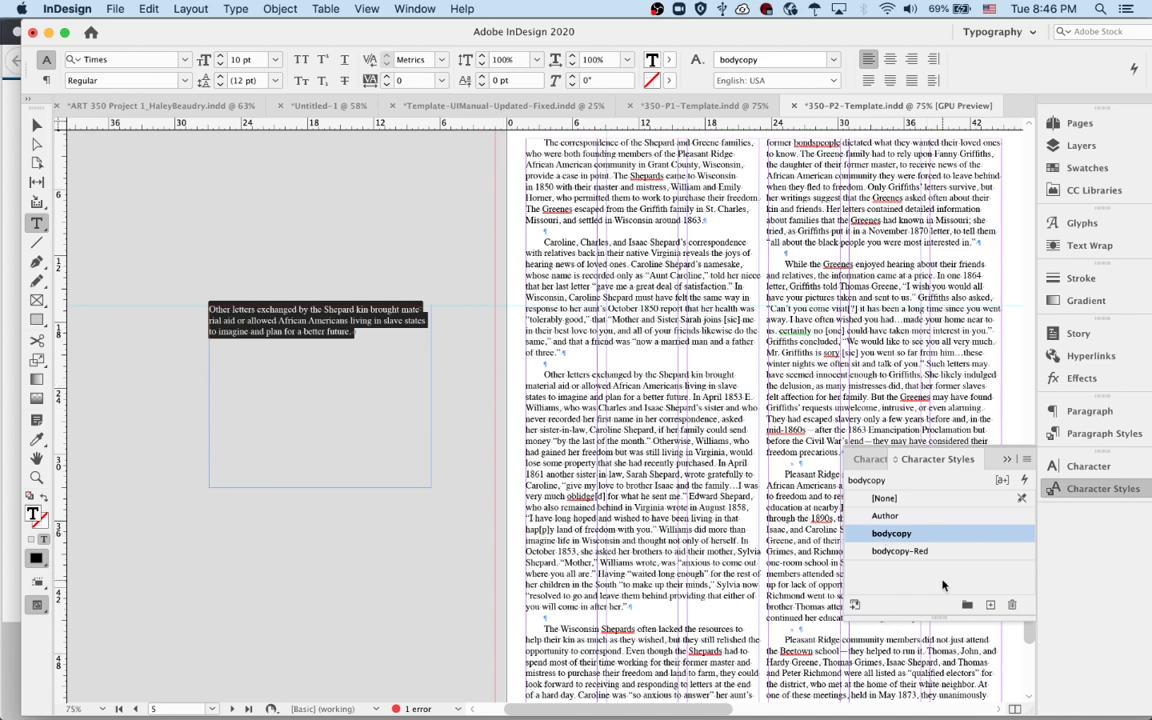
pyautogui.doubleClick(33, 514)
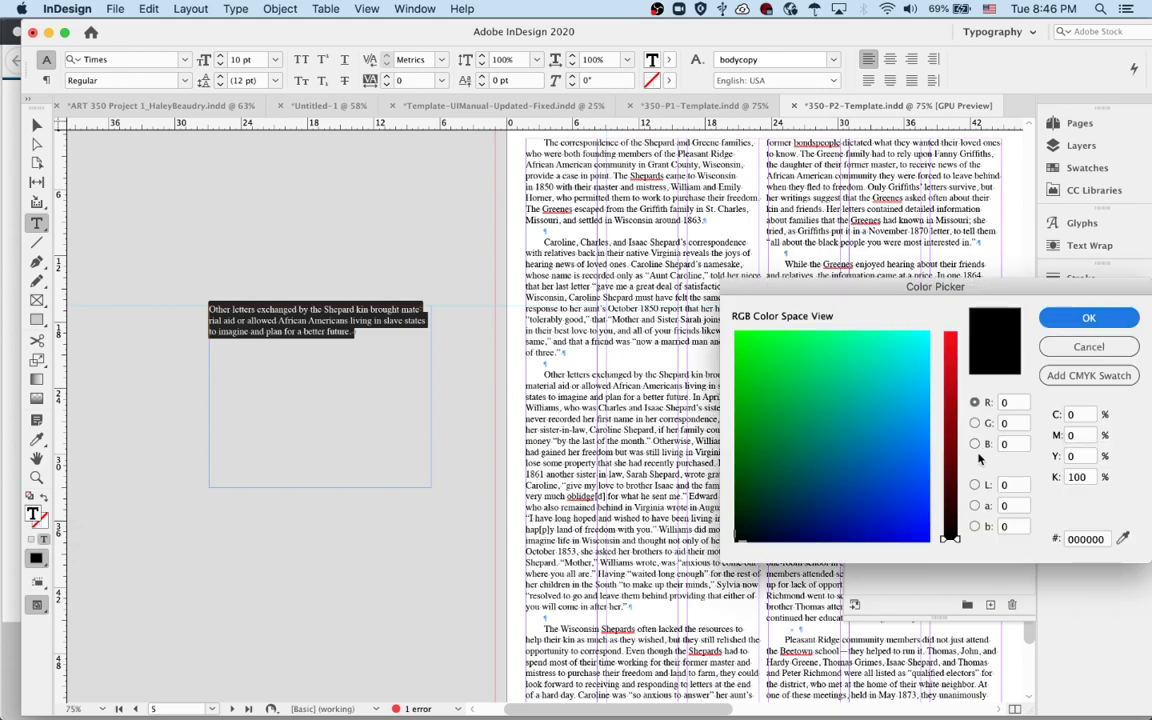
pyautogui.moveTo(812, 463); pyautogui.dragTo(843, 493)
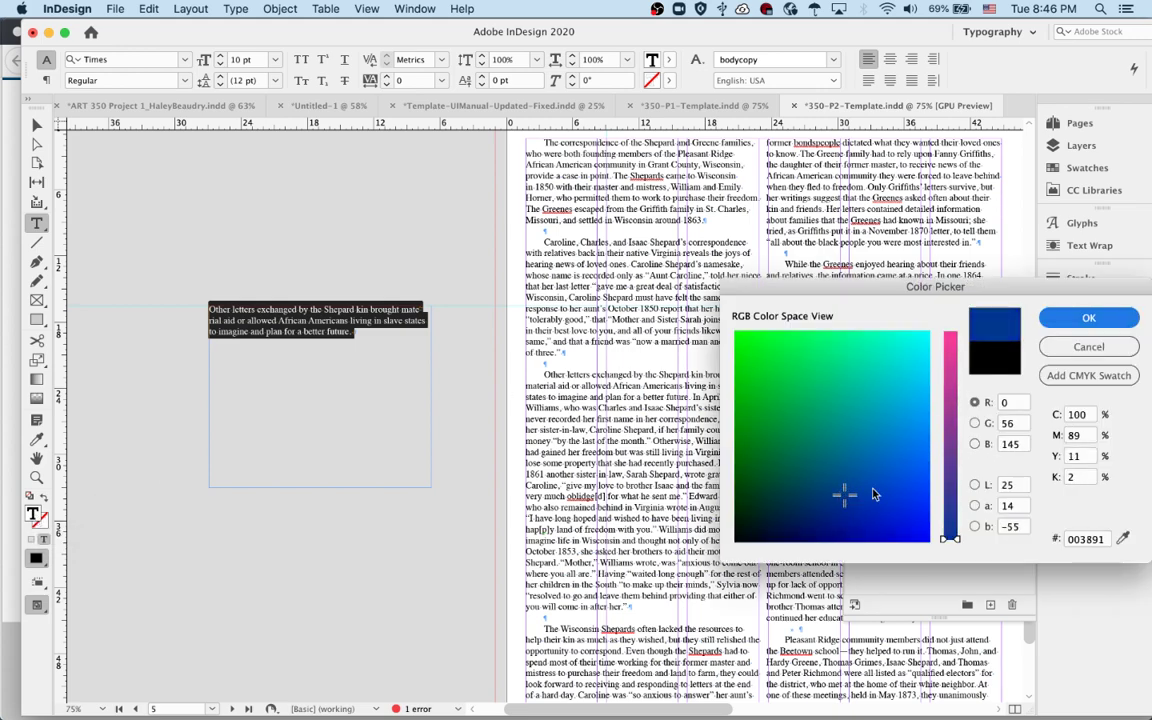
pyautogui.click(1107, 324)
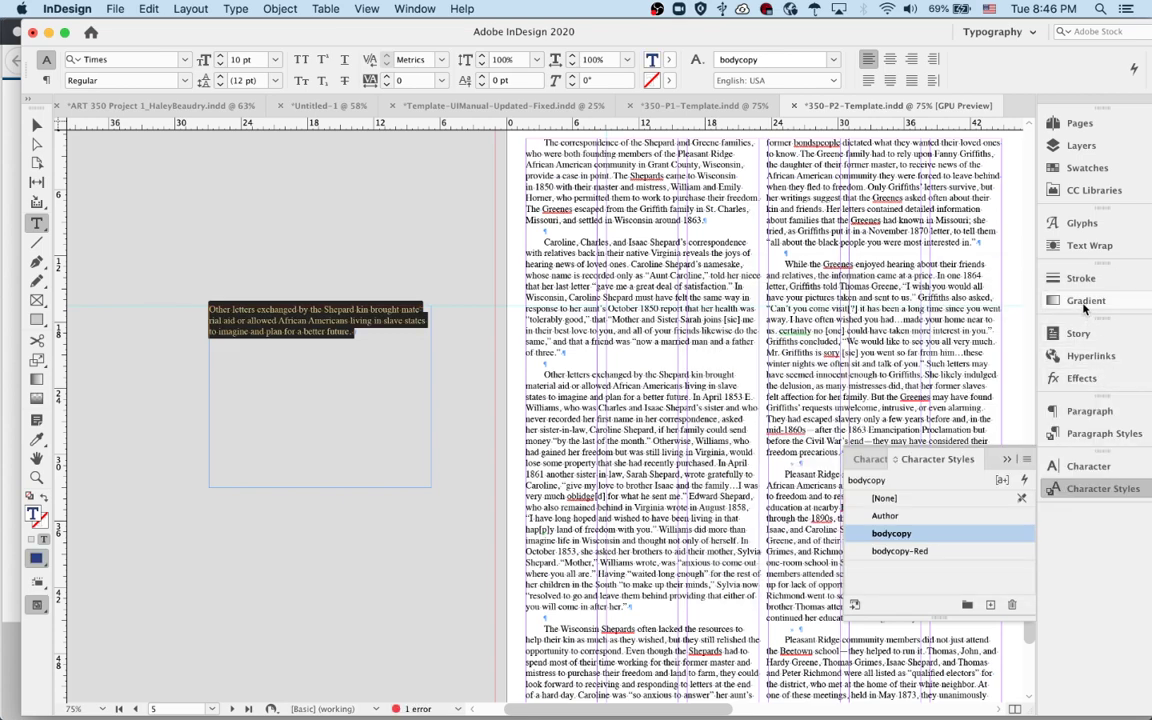
# Set the pull-quote text to Times Italic at 25 pt.
pyautogui.click(872, 459)
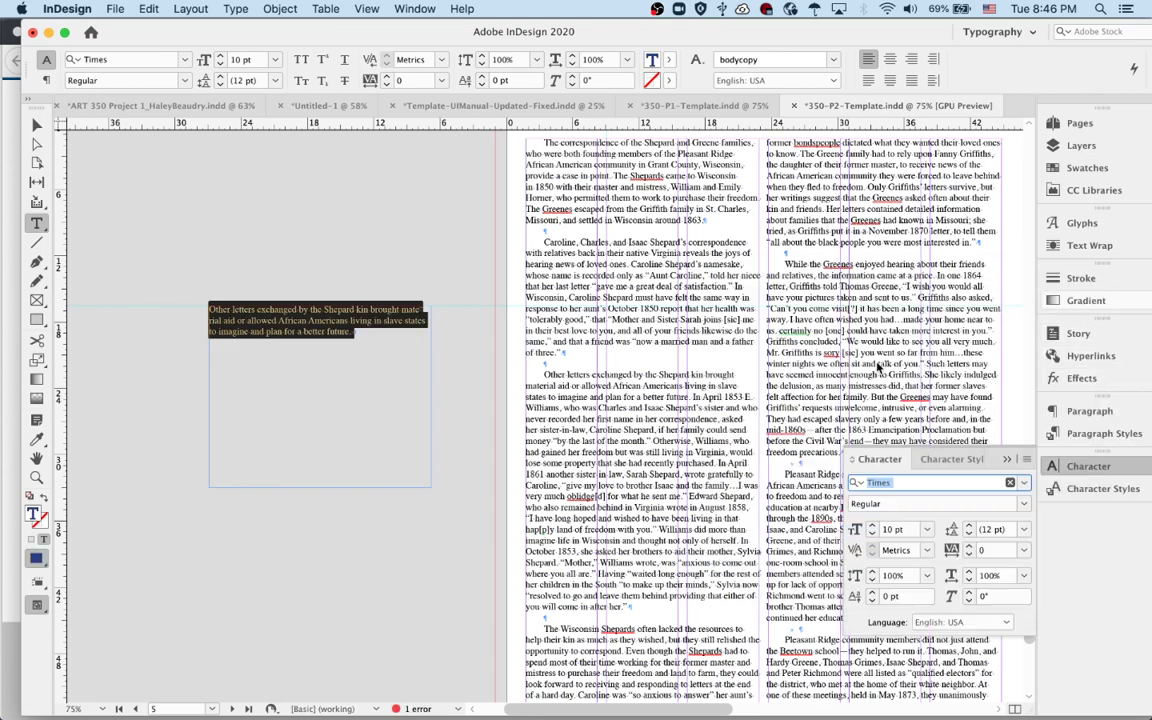
pyautogui.keyDown('shift'); pyautogui.click(872, 524); pyautogui.keyUp('shift')
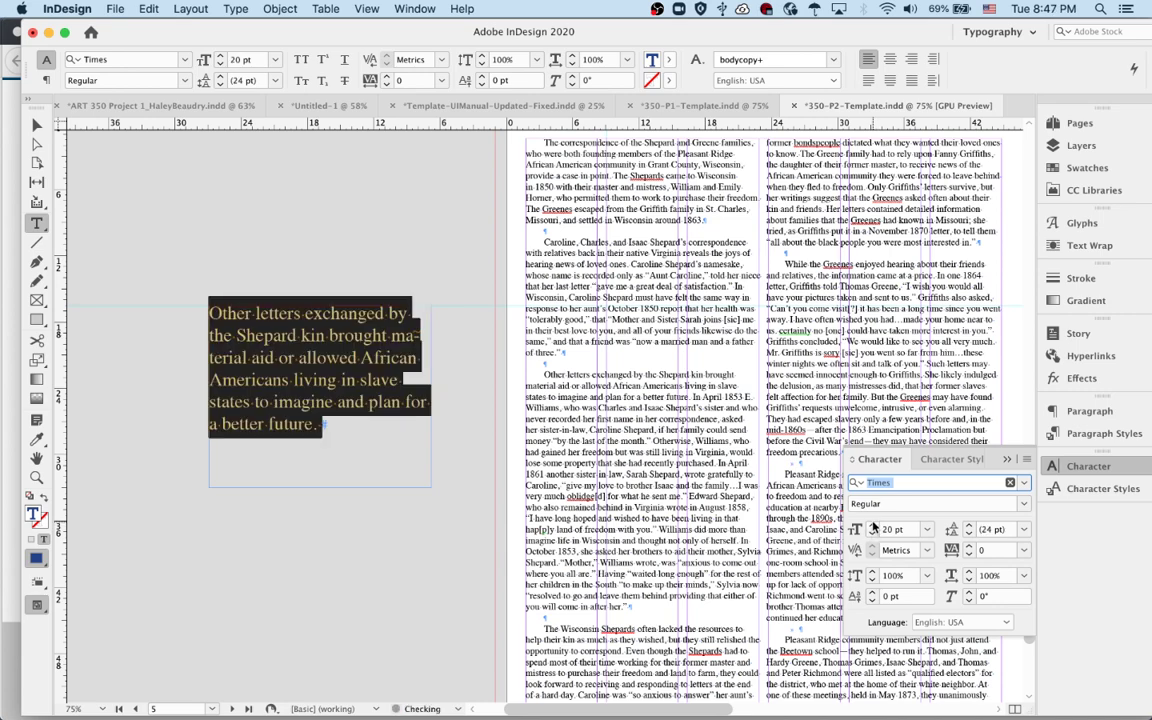
pyautogui.click(920, 503)
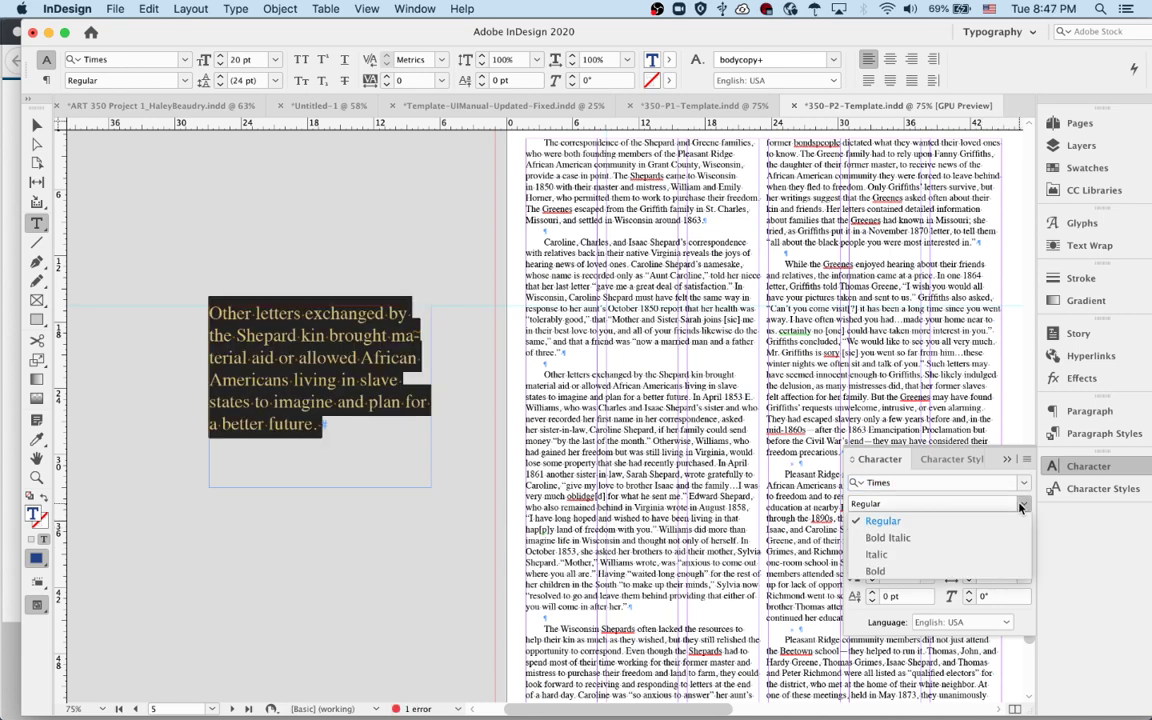
pyautogui.click(954, 549)
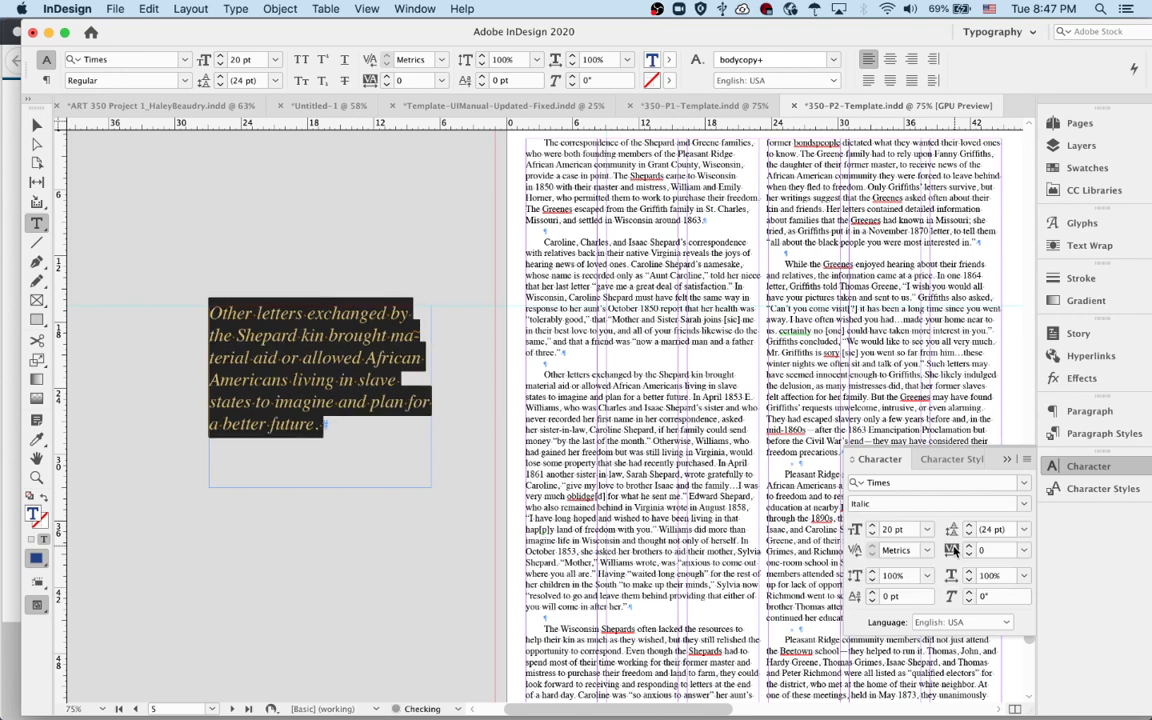
pyautogui.keyDown('shift'); pyautogui.click(870, 528); pyautogui.keyUp('shift')
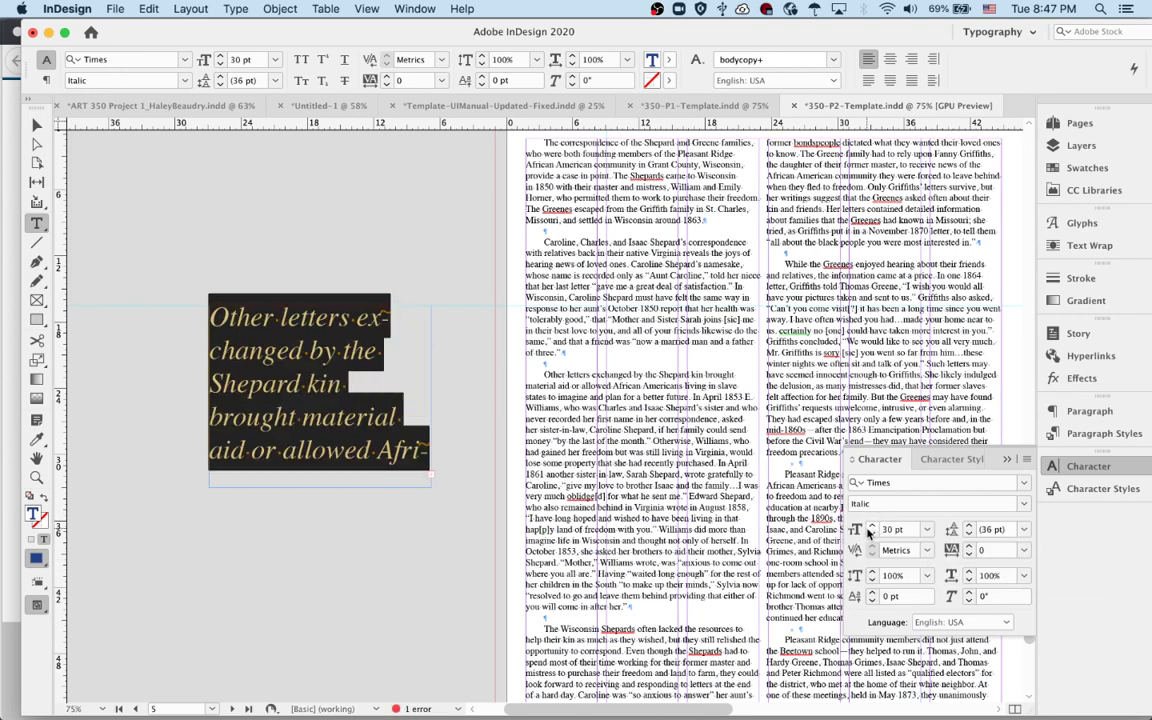
pyautogui.click(871, 534)
pyautogui.click(871, 534)
pyautogui.click(871, 534)
pyautogui.click(871, 534)
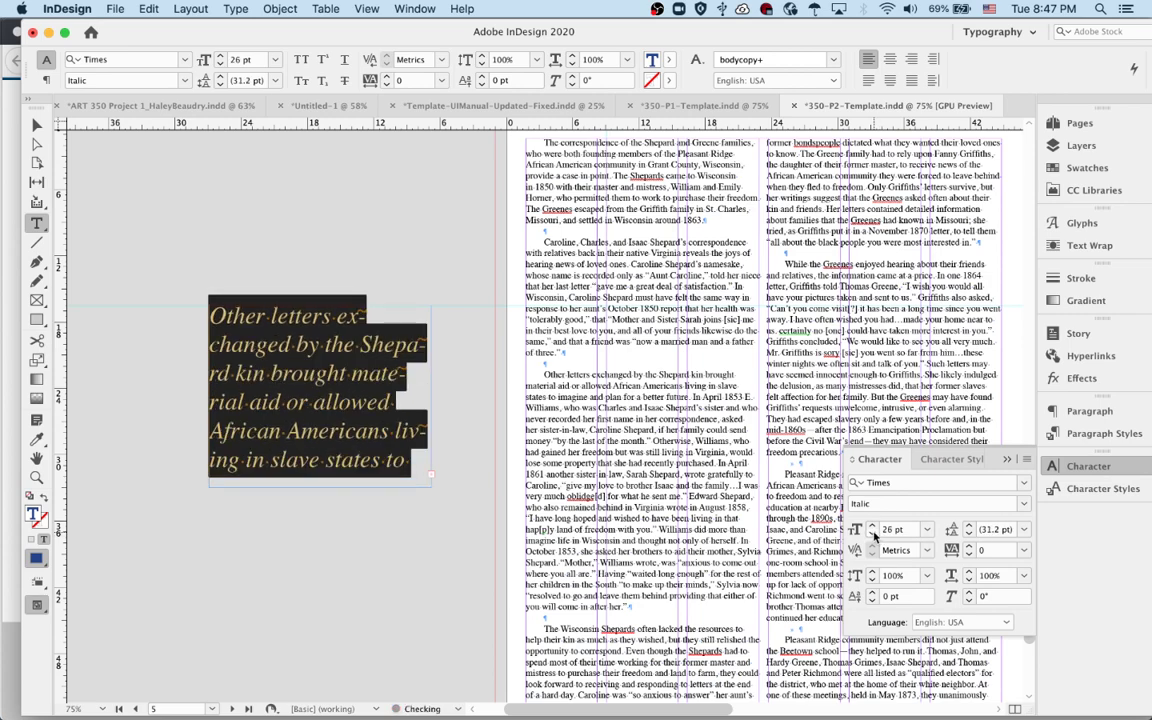
pyautogui.click(871, 534)
pyautogui.press('Escape')
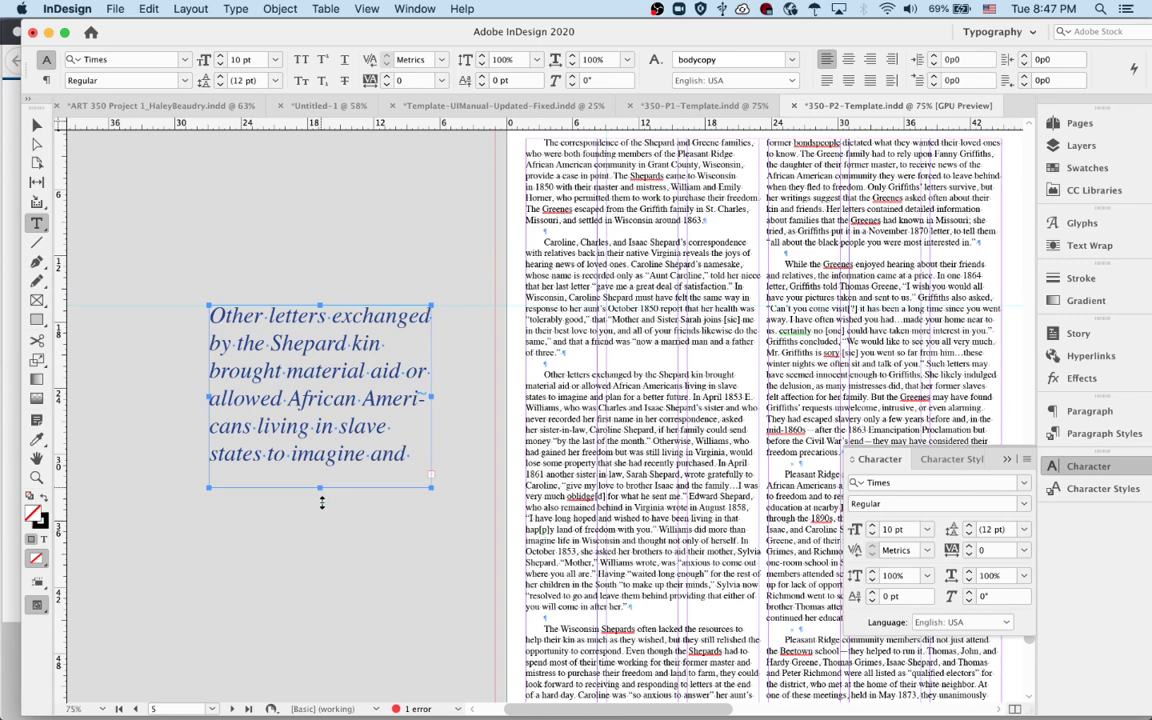
# Lengthen the pull-quote frame until the whole sentence fits and move it over the first column of page 5.
pyautogui.moveTo(321, 501); pyautogui.dragTo(321, 580)
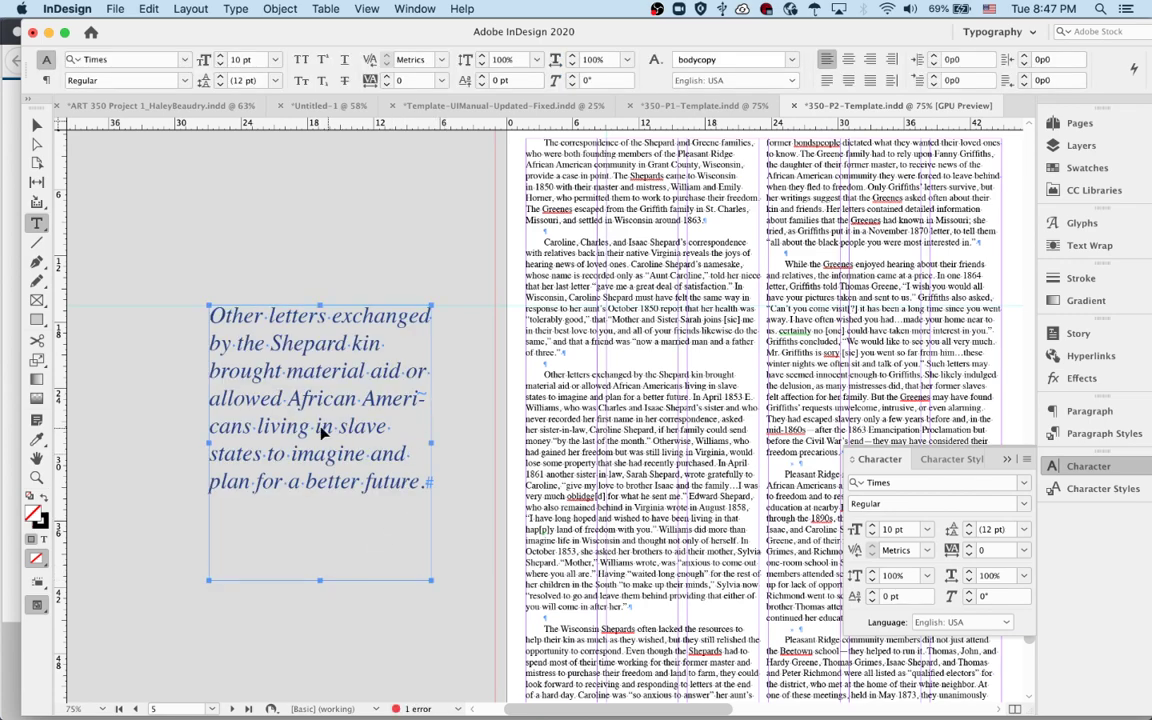
pyautogui.click(401, 492)
pyautogui.moveTo(401, 492); pyautogui.dragTo(605, 402)
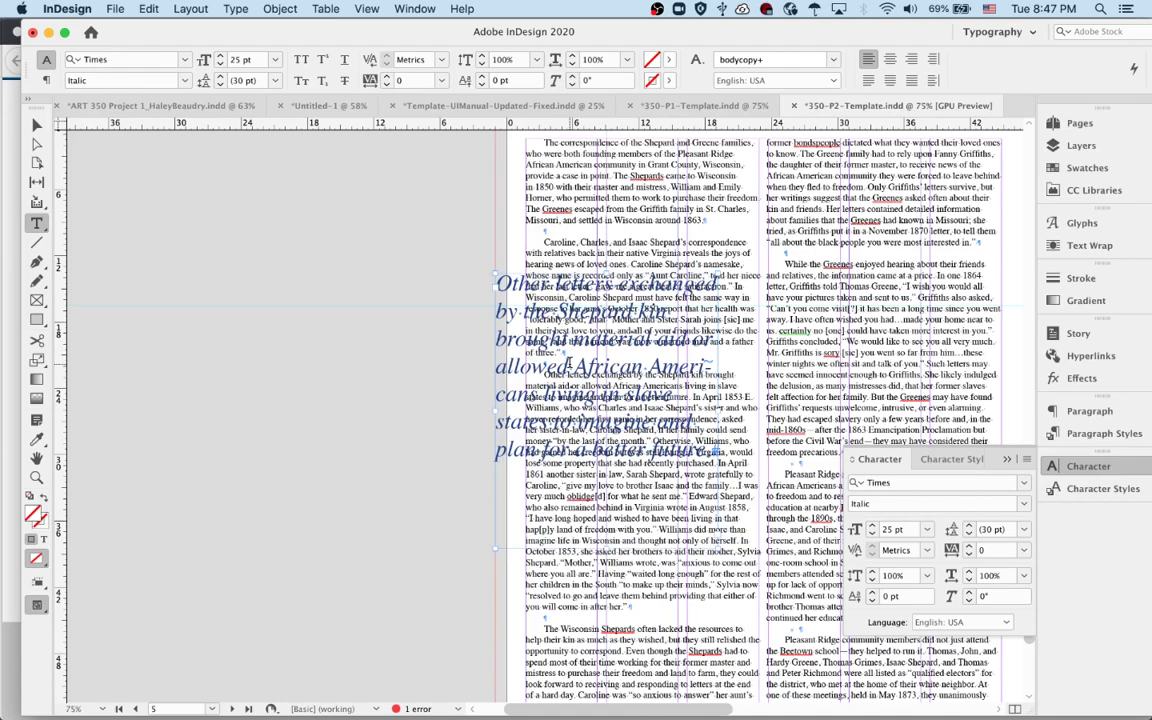
# Make the article text wrap around the bounding box of the pull-quote frame.
pyautogui.click(411, 8)
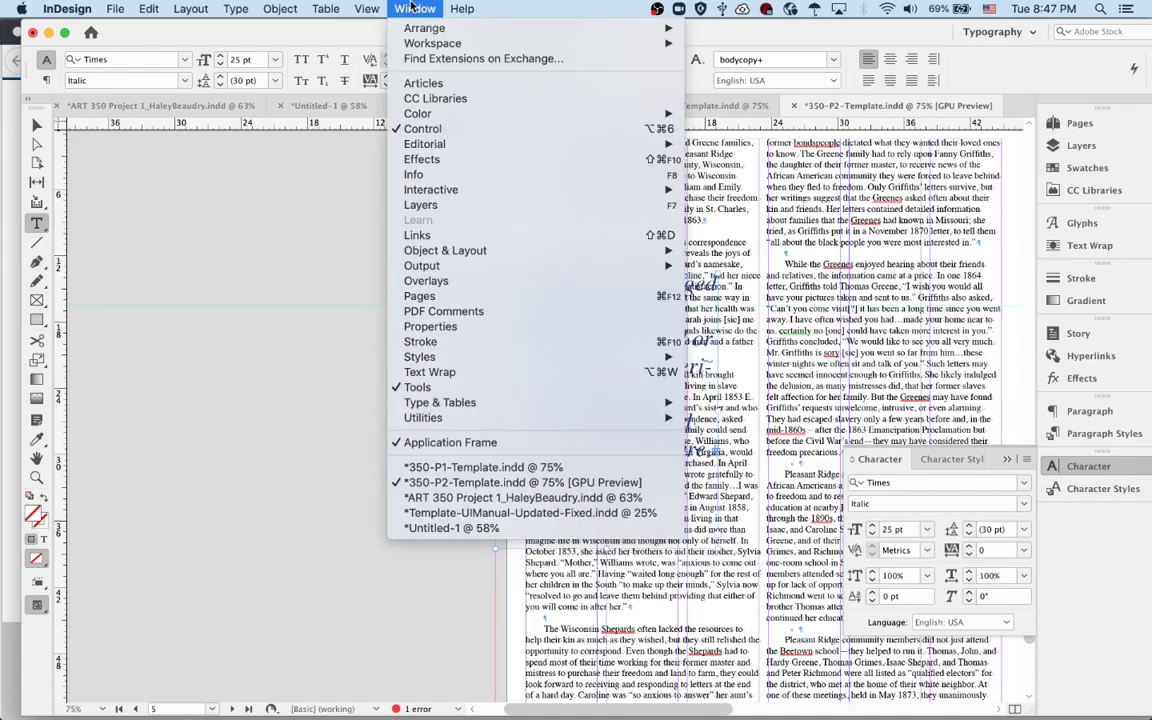
pyautogui.click(455, 374)
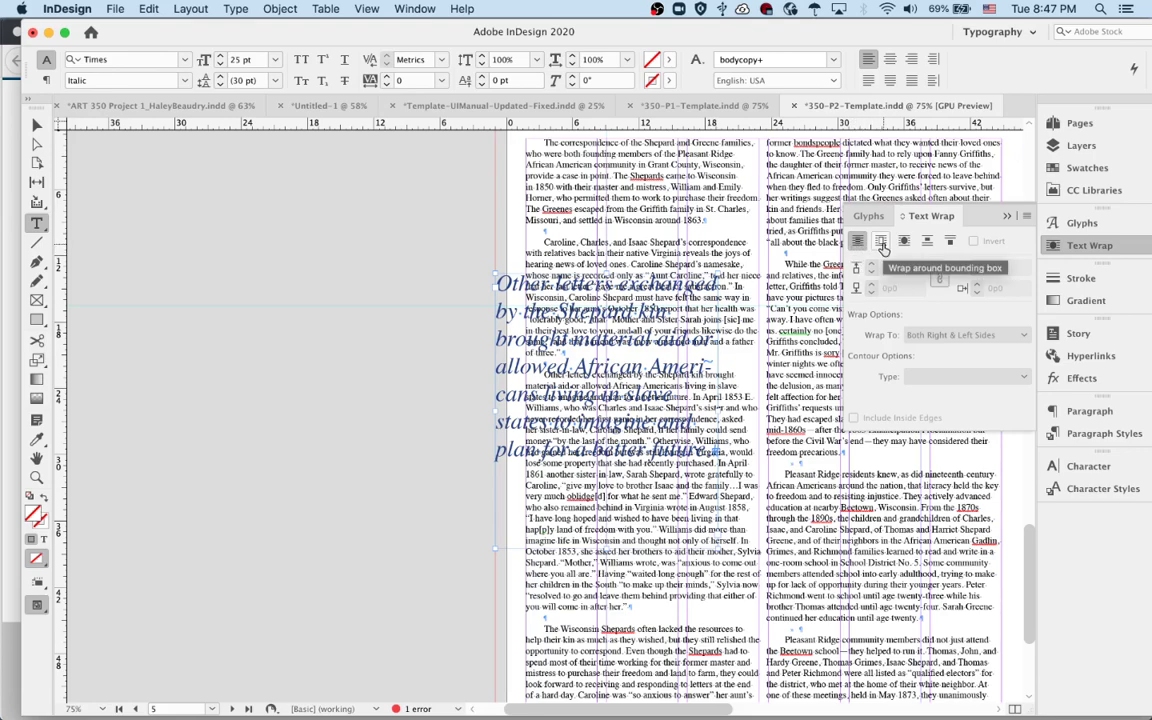
pyautogui.click(882, 243)
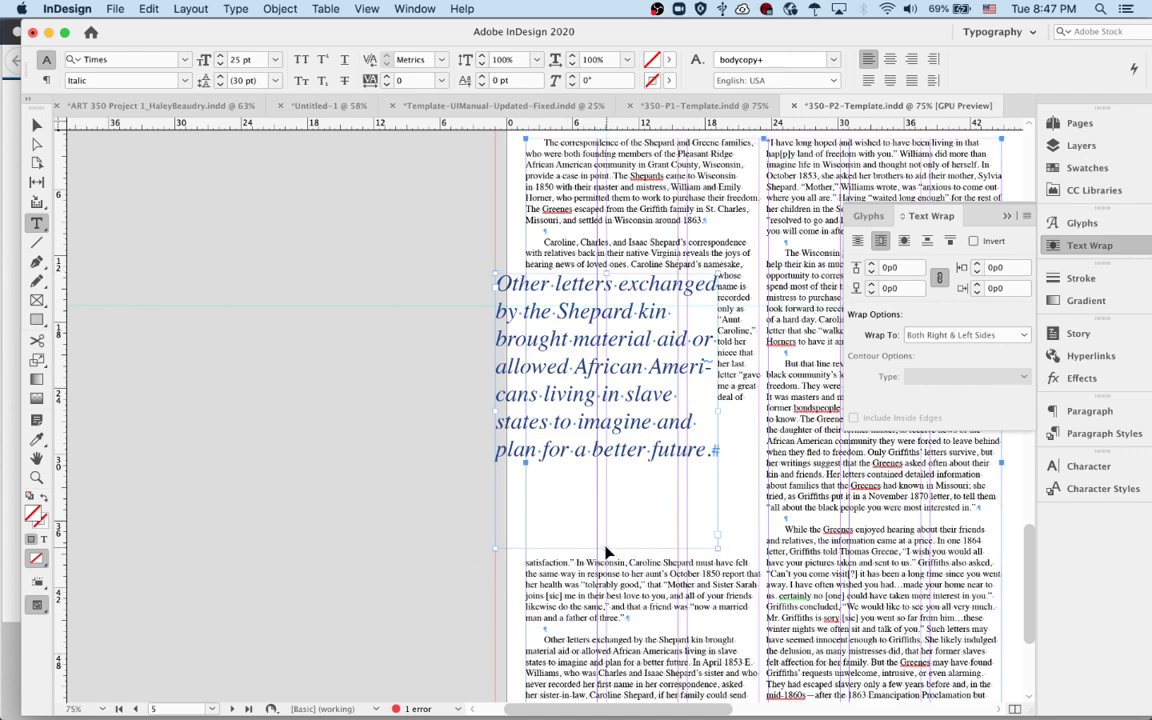
# Resize the pull-quote frame to about 13p10 wide by 27p10 high, with its left edge on the column's left edge.
pyautogui.click(38, 124)
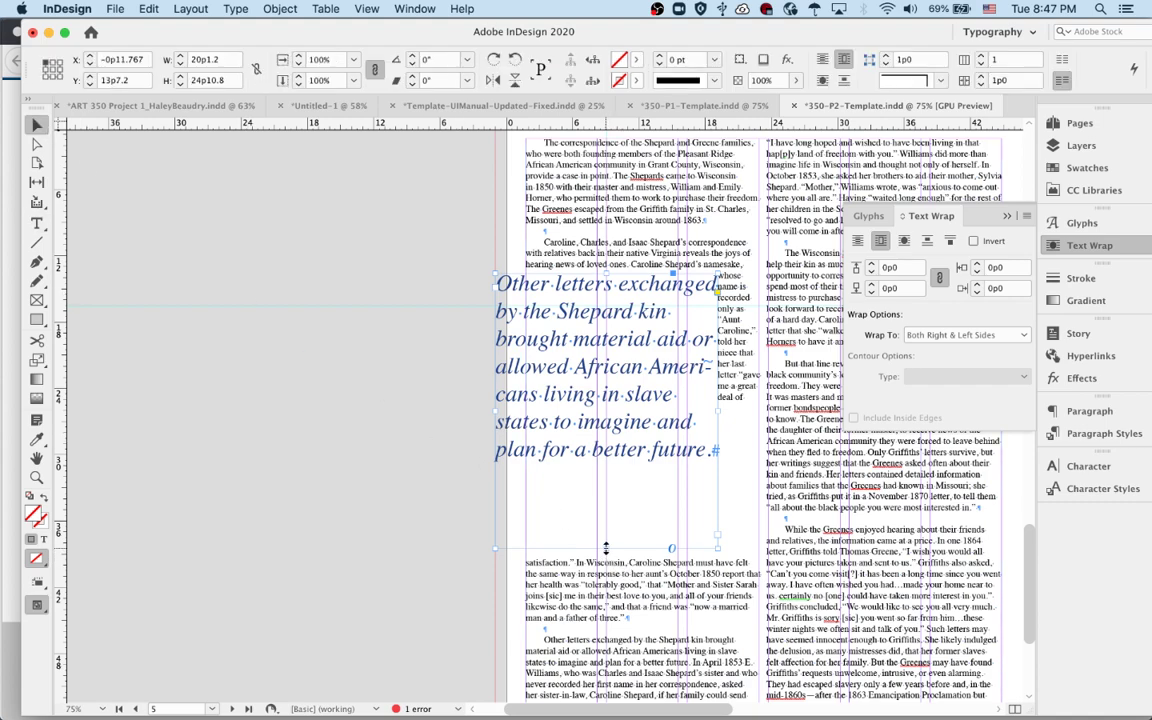
pyautogui.moveTo(605, 548); pyautogui.dragTo(605, 480)
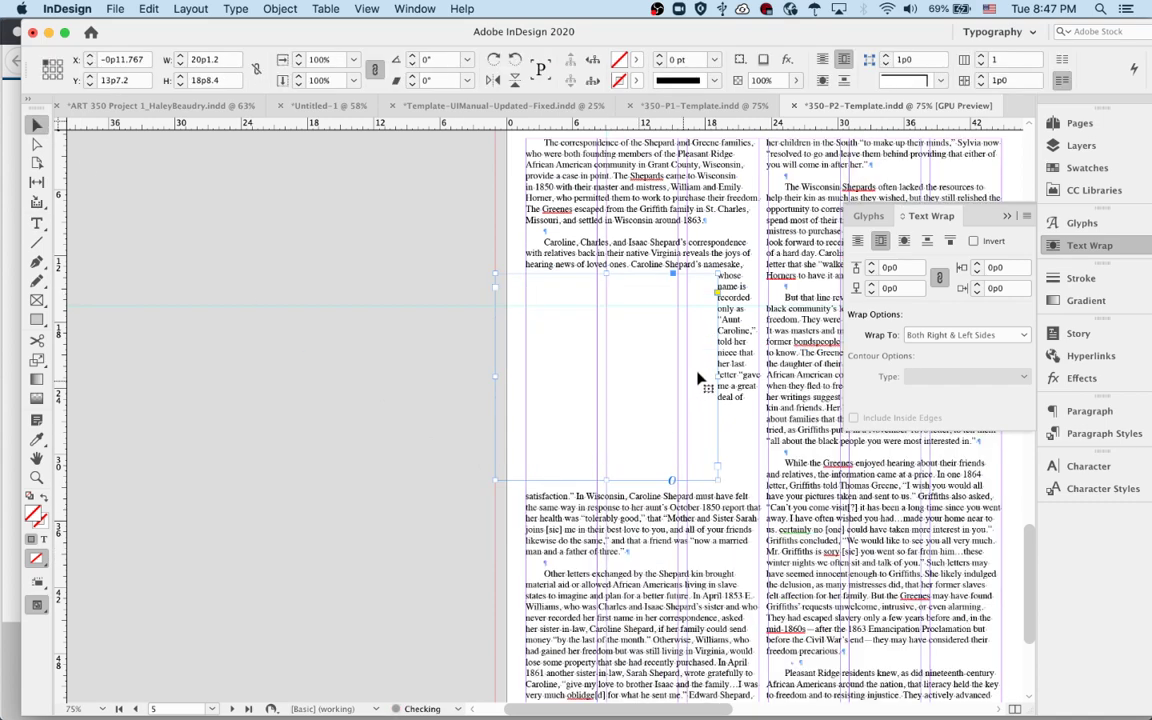
pyautogui.moveTo(717, 378); pyautogui.dragTo(678, 380)
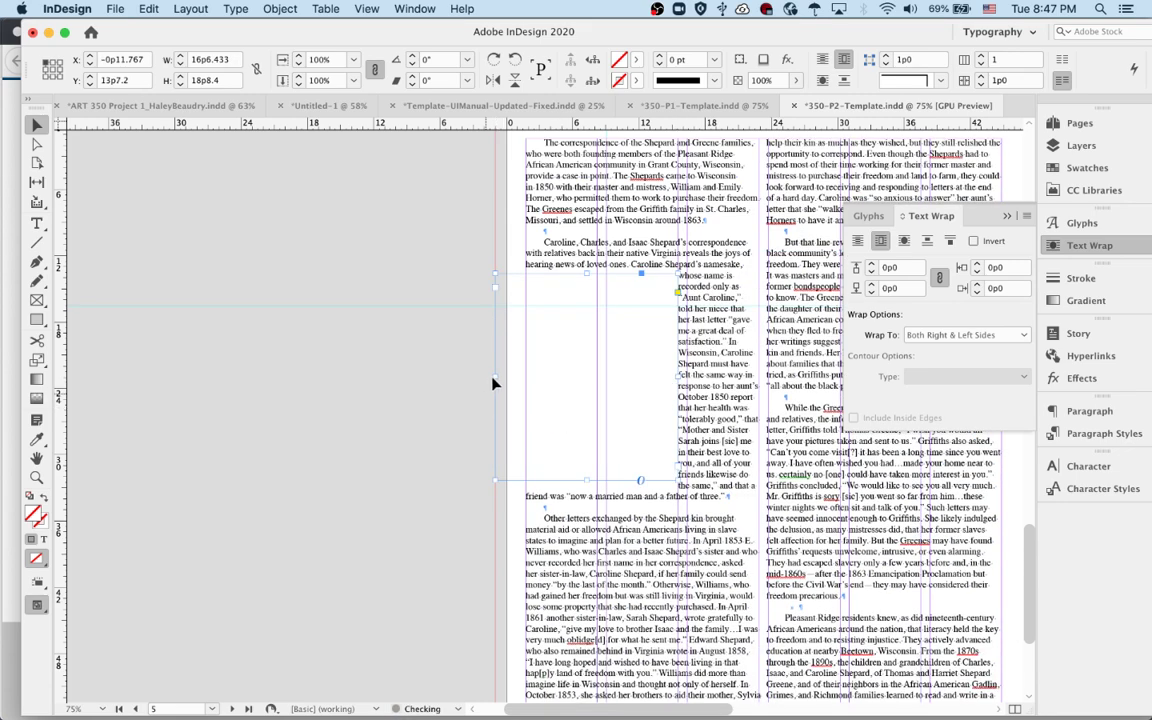
pyautogui.moveTo(492, 382); pyautogui.dragTo(530, 378)
pyautogui.moveTo(610, 497); pyautogui.dragTo(603, 582)
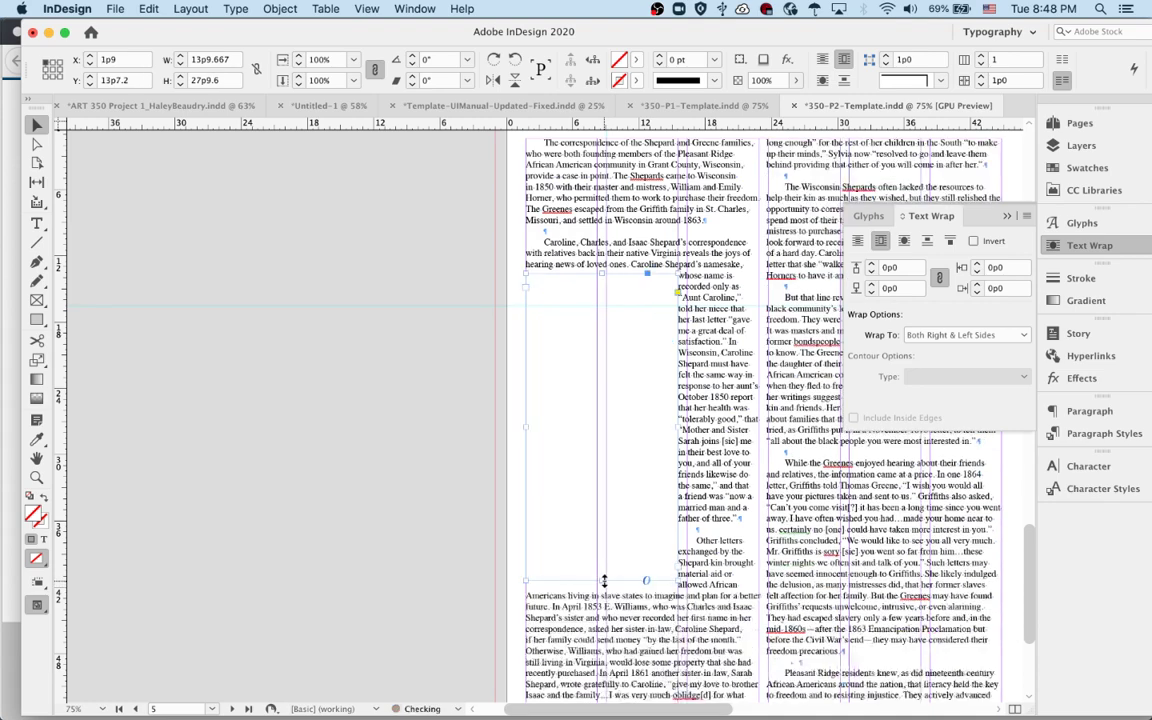
# Switch to preview mode and move the pull-quote frame up to about Y 10p3, directly below the first paragraph.
pyautogui.click(453, 468)
pyautogui.press('w')
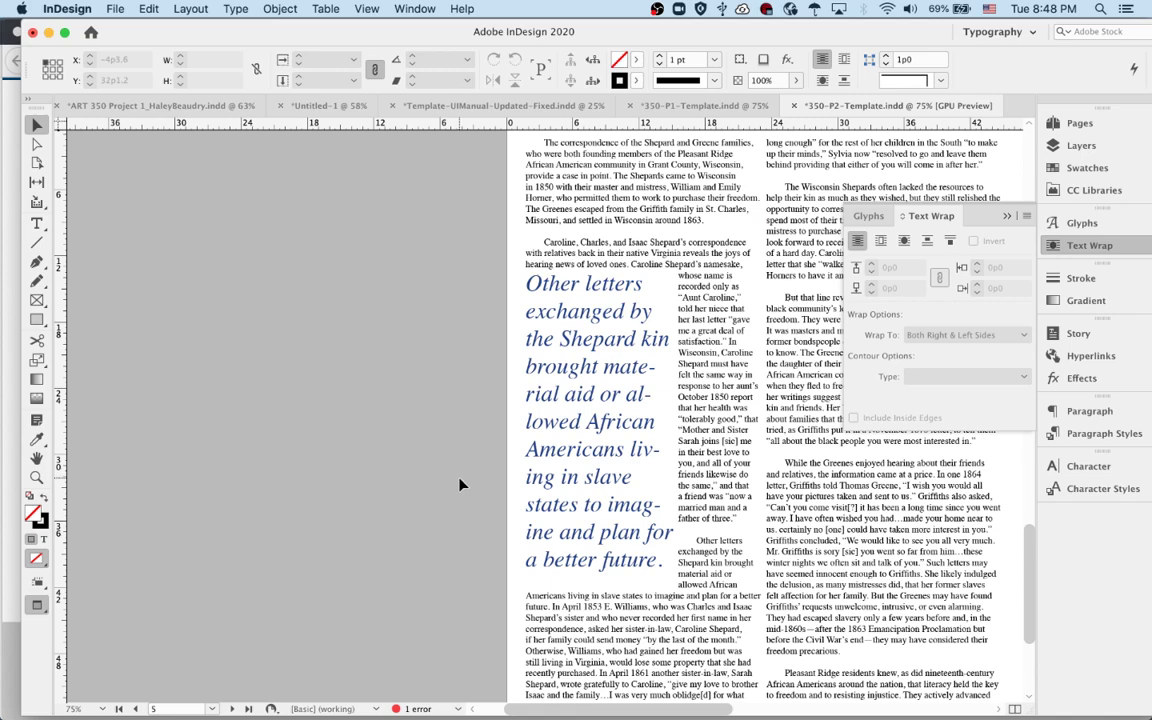
pyautogui.press('super+minus')
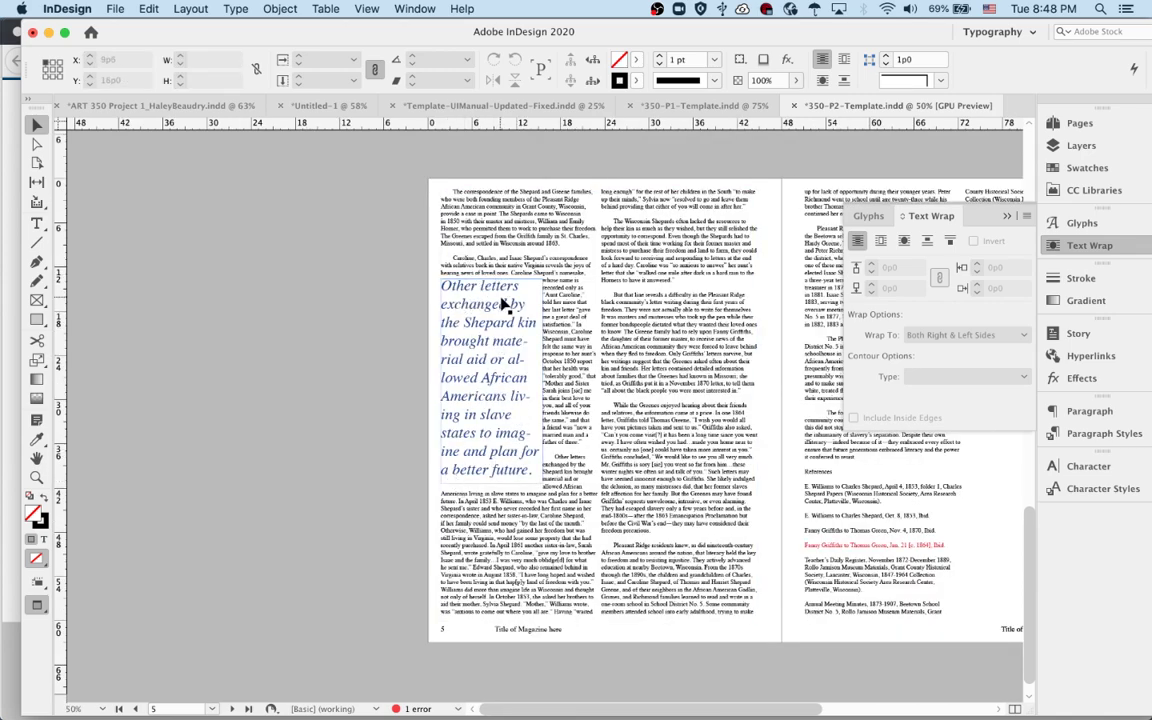
pyautogui.click(491, 436)
pyautogui.moveTo(491, 436)
pyautogui.mouseDown()
pyautogui.moveTo(442, 378)
pyautogui.moveTo(489, 424)
pyautogui.mouseUp()
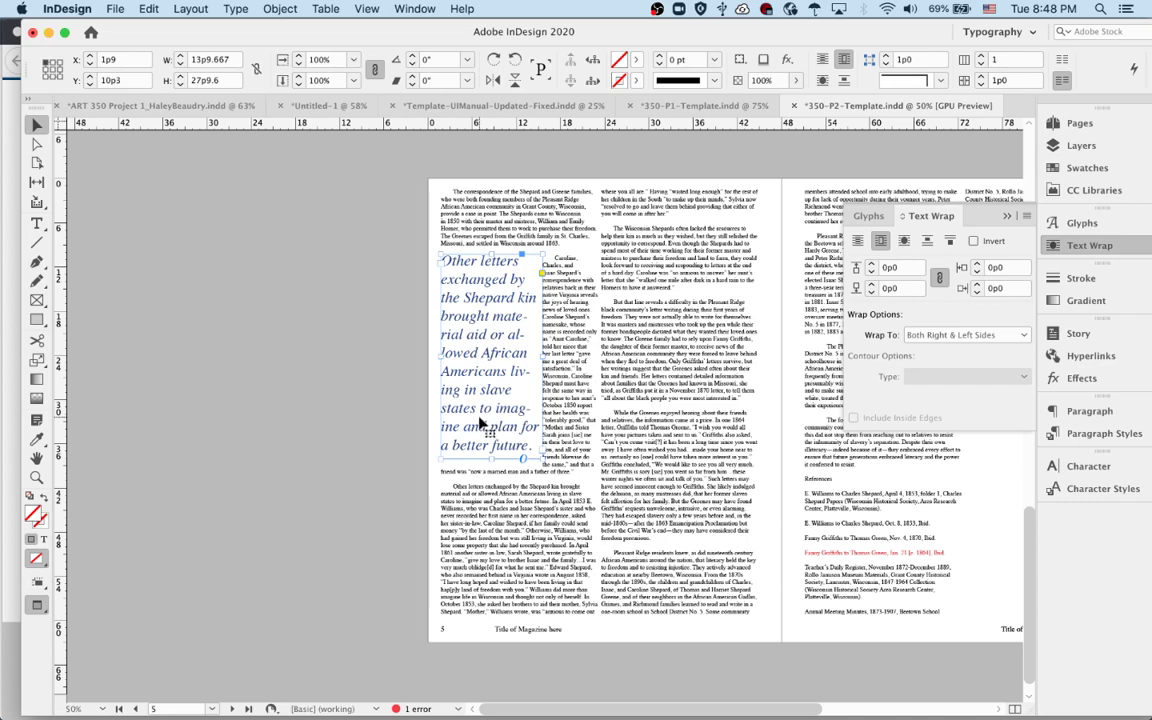
# Reduce the font size of all the pull-quote text to 22 pt.
pyautogui.doubleClick(436, 383)
pyautogui.press('super+a')
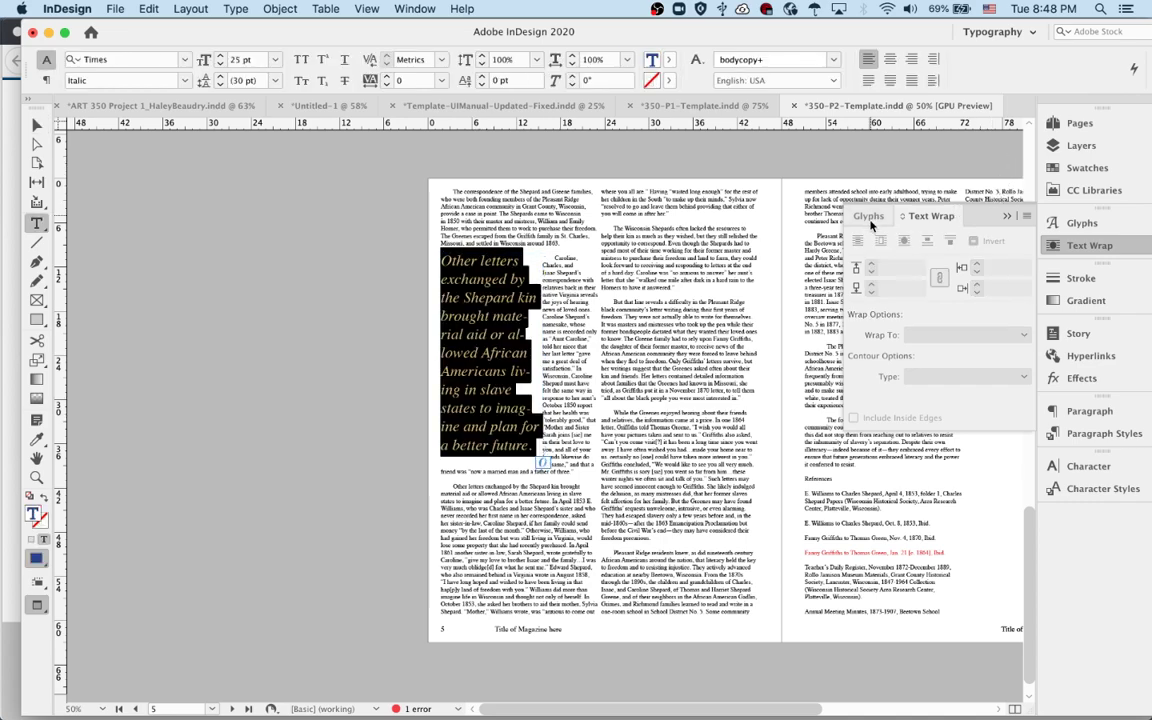
pyautogui.press('super+t')
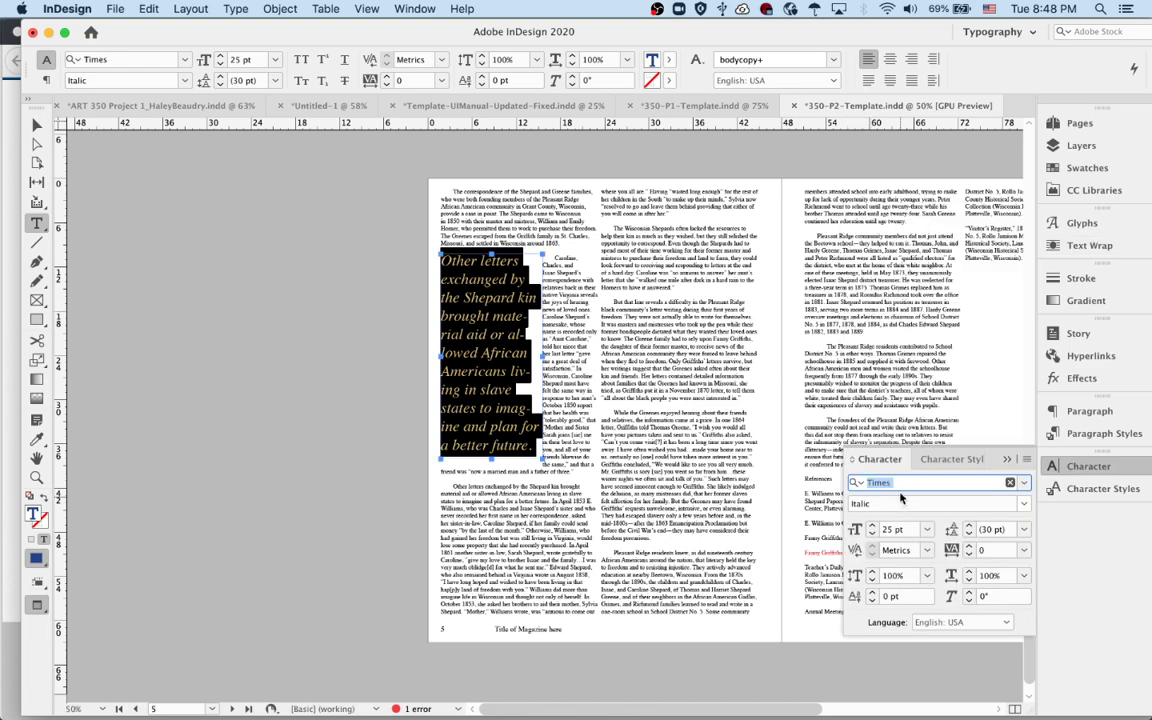
pyautogui.moveTo(878, 459); pyautogui.dragTo(152, 429)
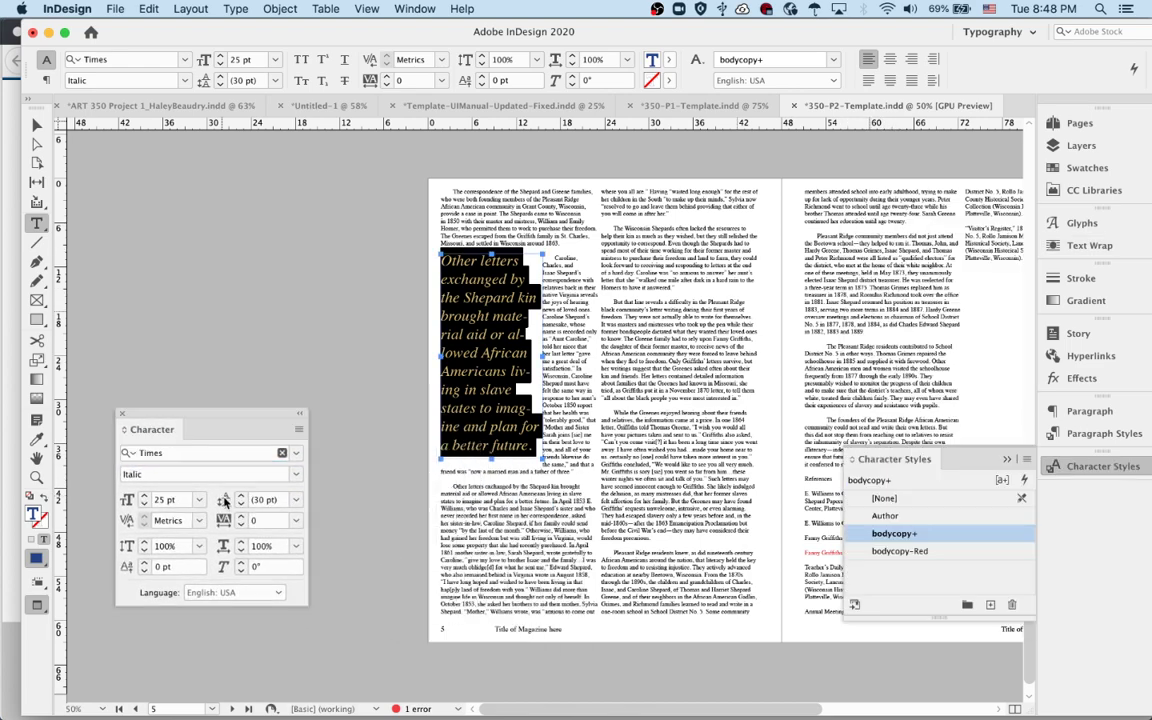
pyautogui.click(143, 504)
pyautogui.click(143, 504)
pyautogui.click(143, 504)
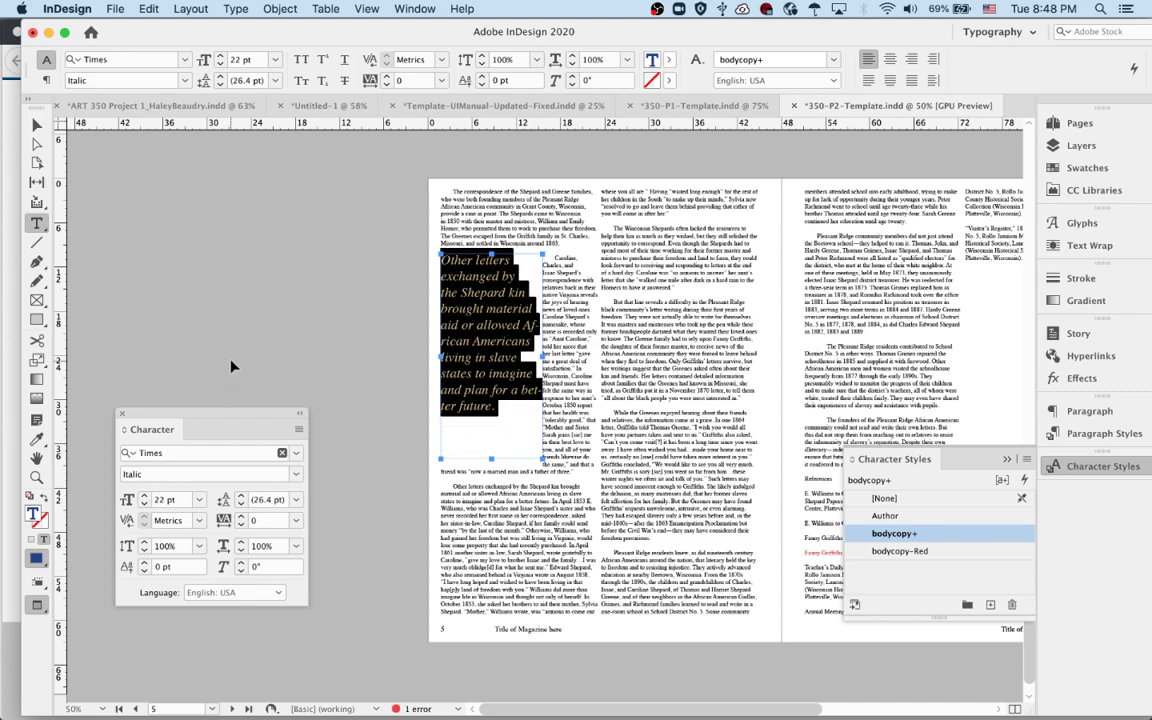
# Shorten the pull-quote frame so its bottom edge sits just below the last line of the quote.
pyautogui.click(478, 466)
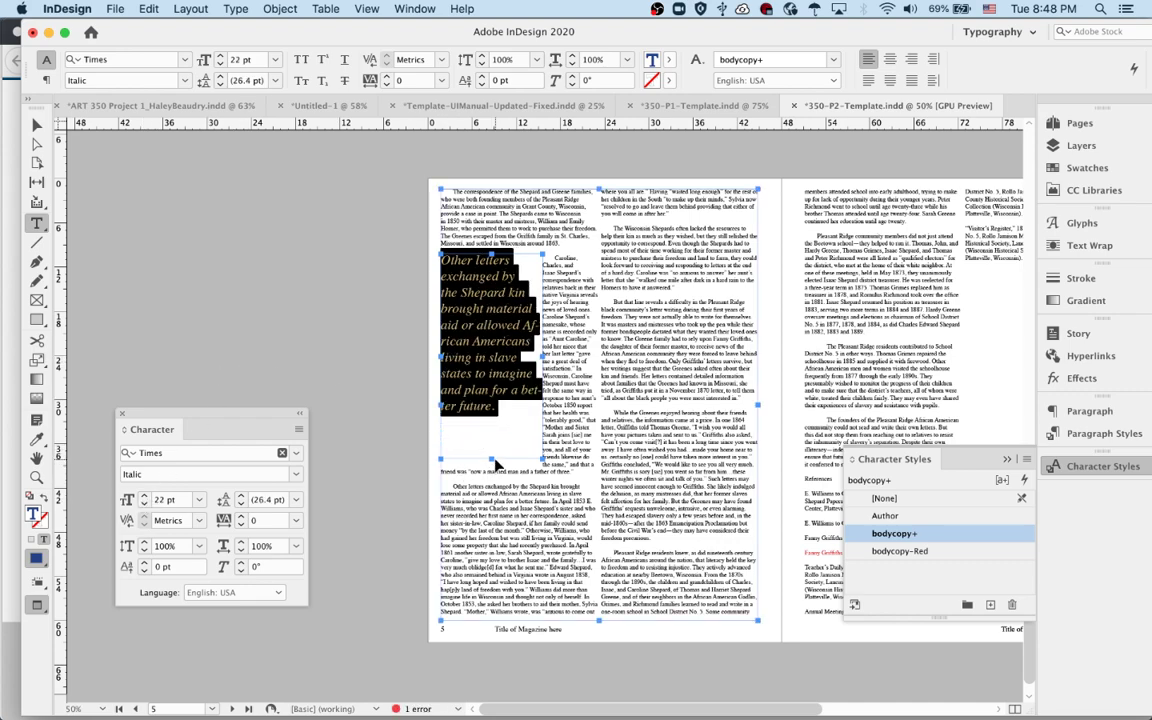
pyautogui.moveTo(493, 457); pyautogui.dragTo(485, 420)
pyautogui.click(304, 335)
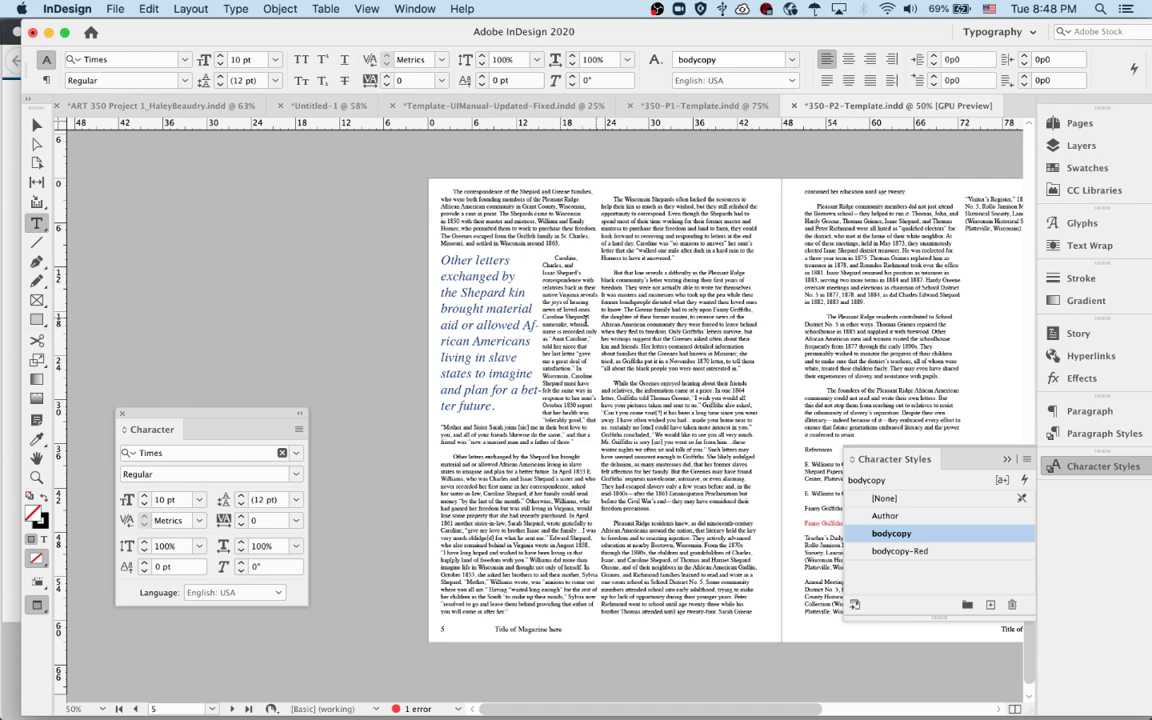
# Widen the pull-quote frame to nearly the full column width and shorten it to fit the six-line quote.
pyautogui.keyDown('super'); pyautogui.click(545, 366); pyautogui.keyUp('super')
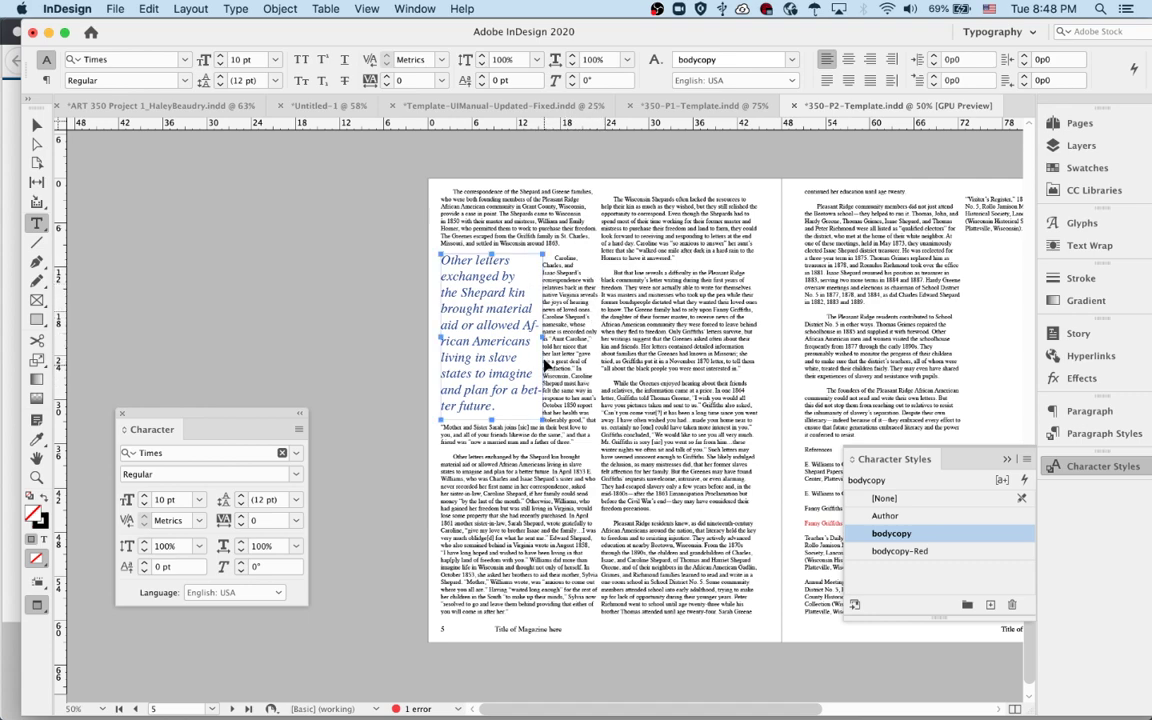
pyautogui.moveTo(490, 304); pyautogui.dragTo(590, 347)
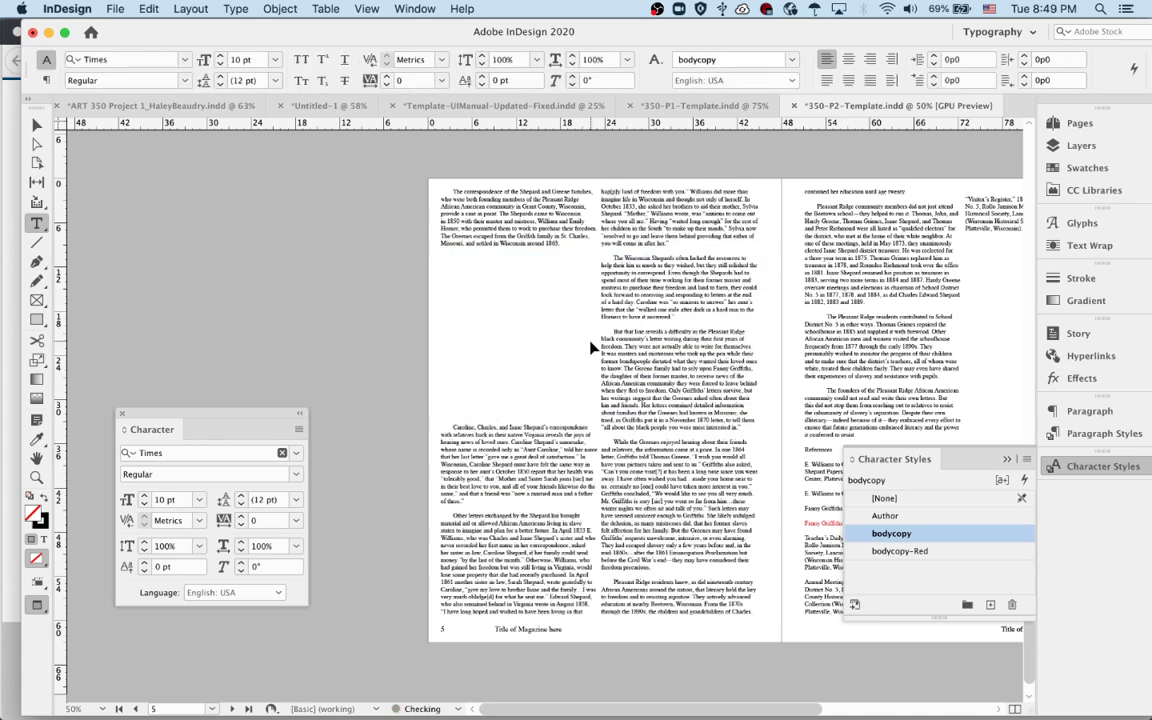
pyautogui.press('super+z')
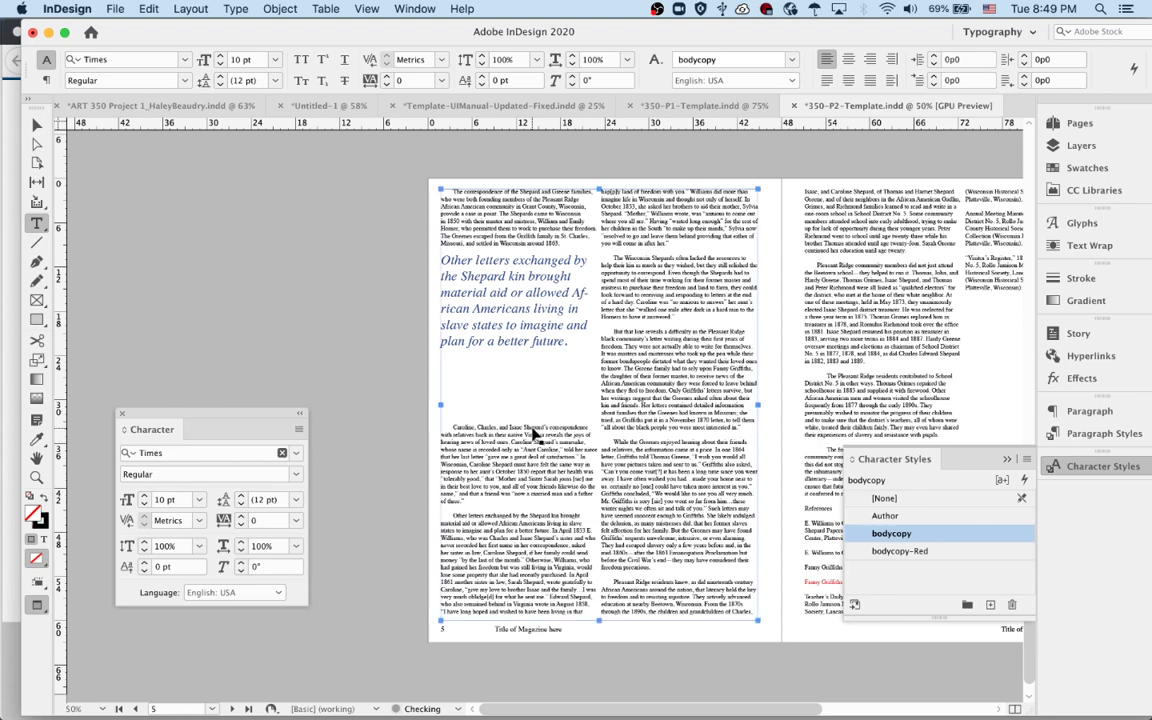
pyautogui.click(525, 418)
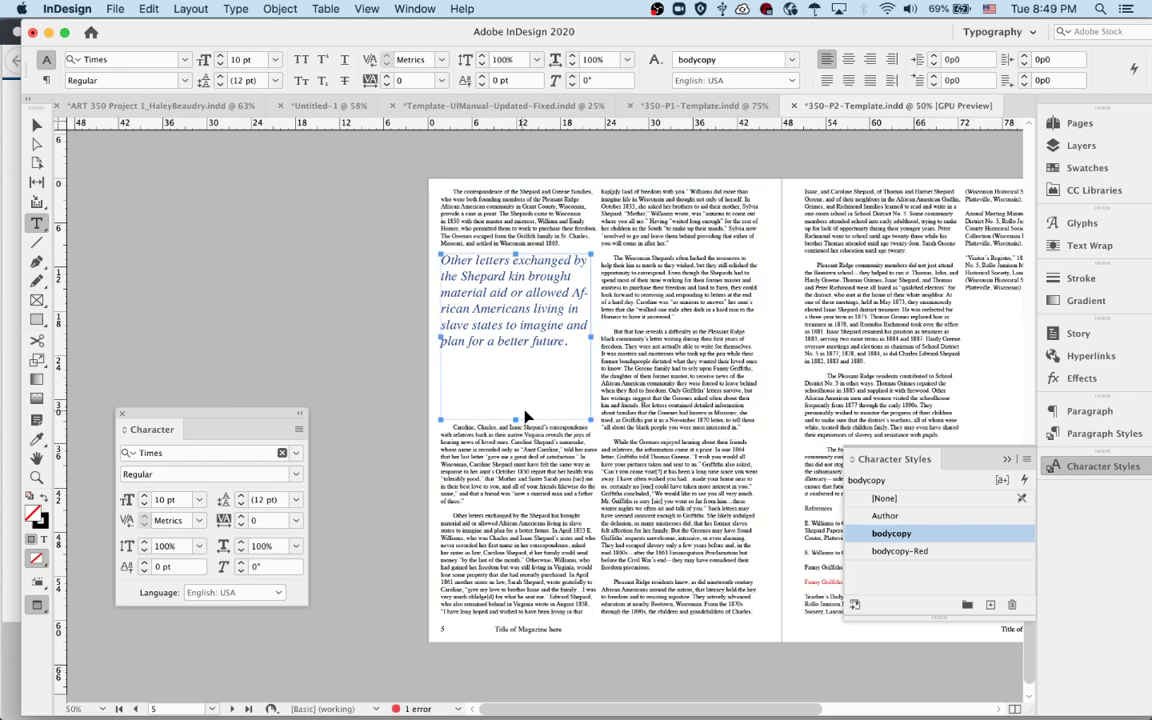
pyautogui.moveTo(513, 396); pyautogui.dragTo(514, 352)
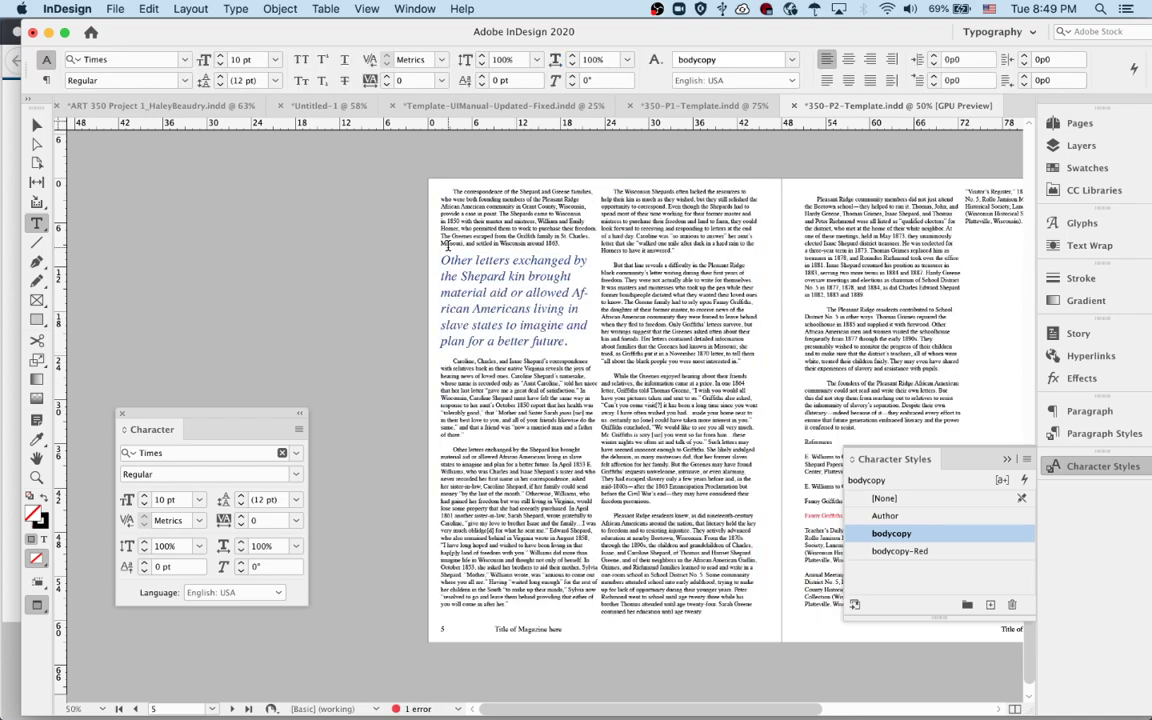
# Move the pull-quote frame down into the second paragraph and set its text-wrap offsets to 1p0 top and bottom, 0p0 left and right.
pyautogui.click(510, 314)
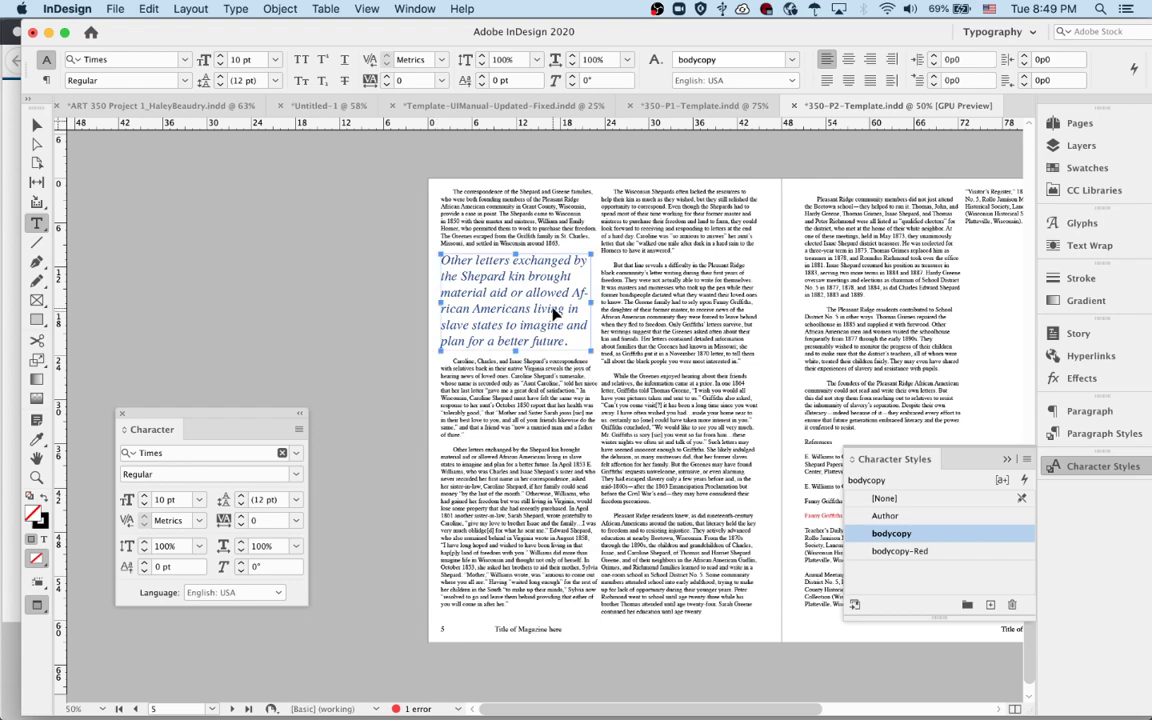
pyautogui.moveTo(553, 314); pyautogui.dragTo(553, 358)
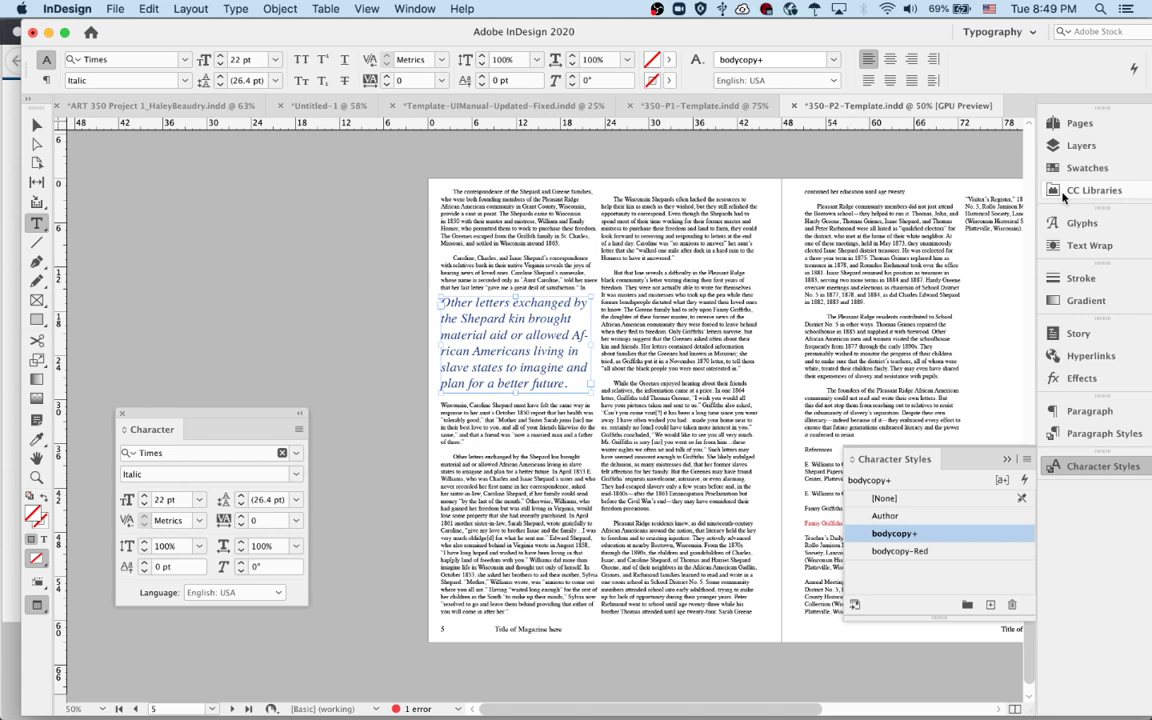
pyautogui.click(1073, 255)
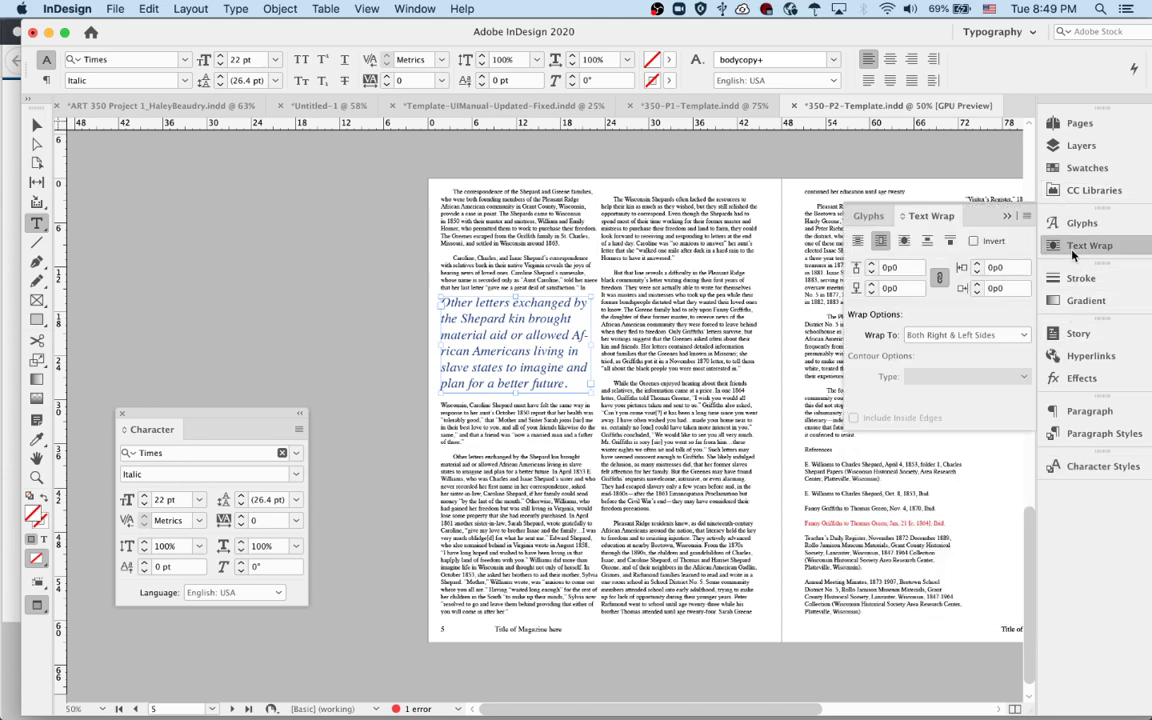
pyautogui.click(871, 265)
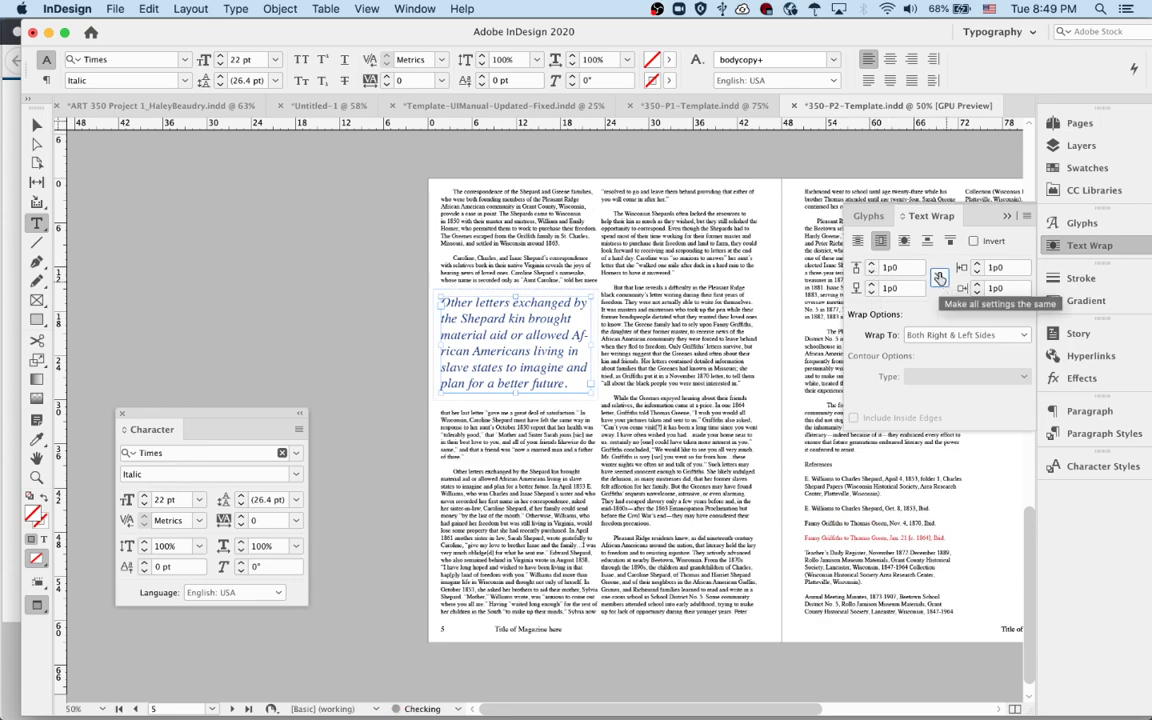
pyautogui.click(939, 281)
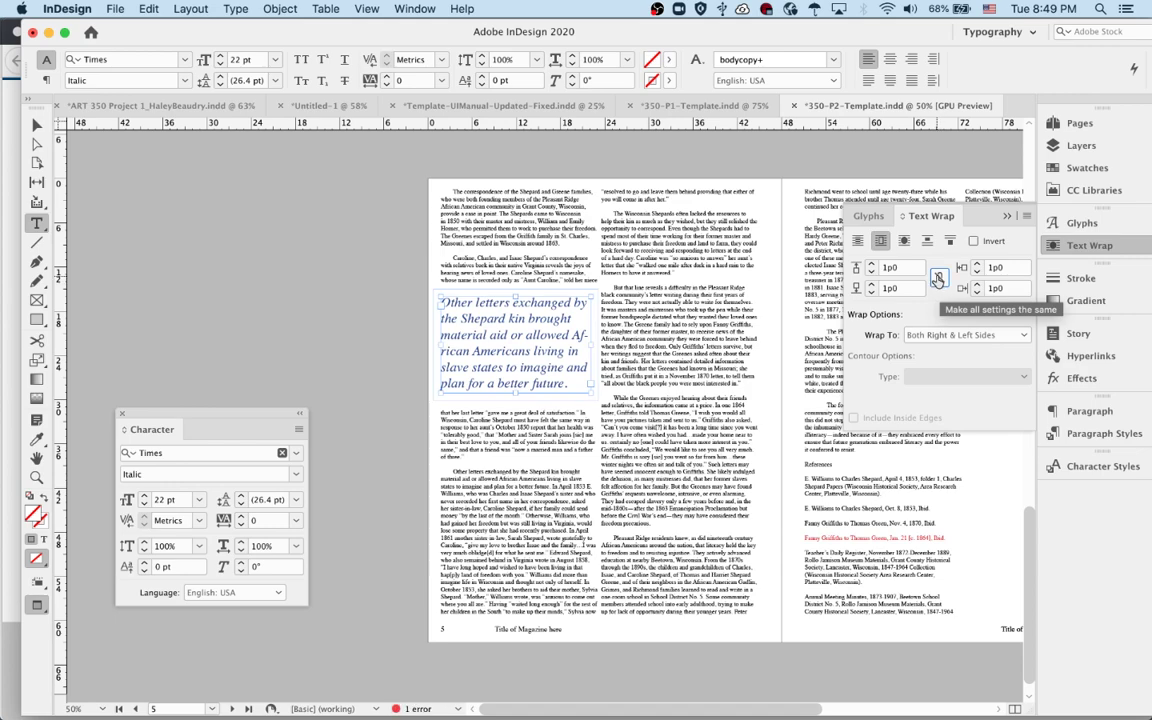
pyautogui.click(977, 273)
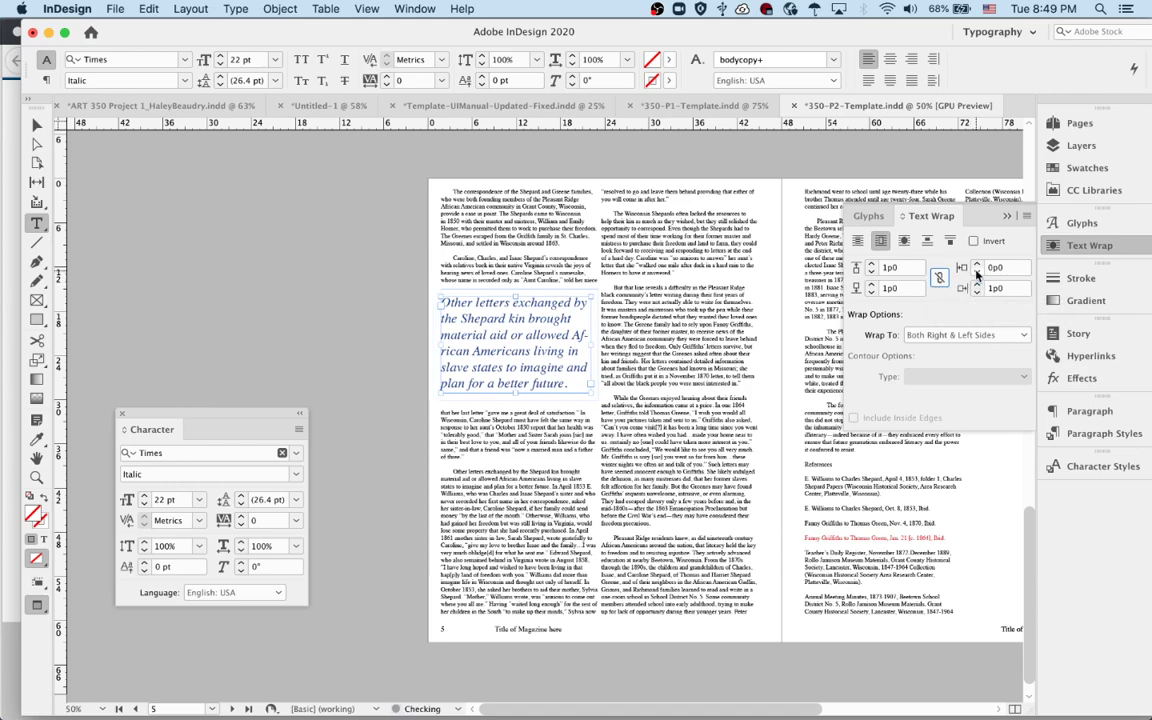
pyautogui.click(973, 291)
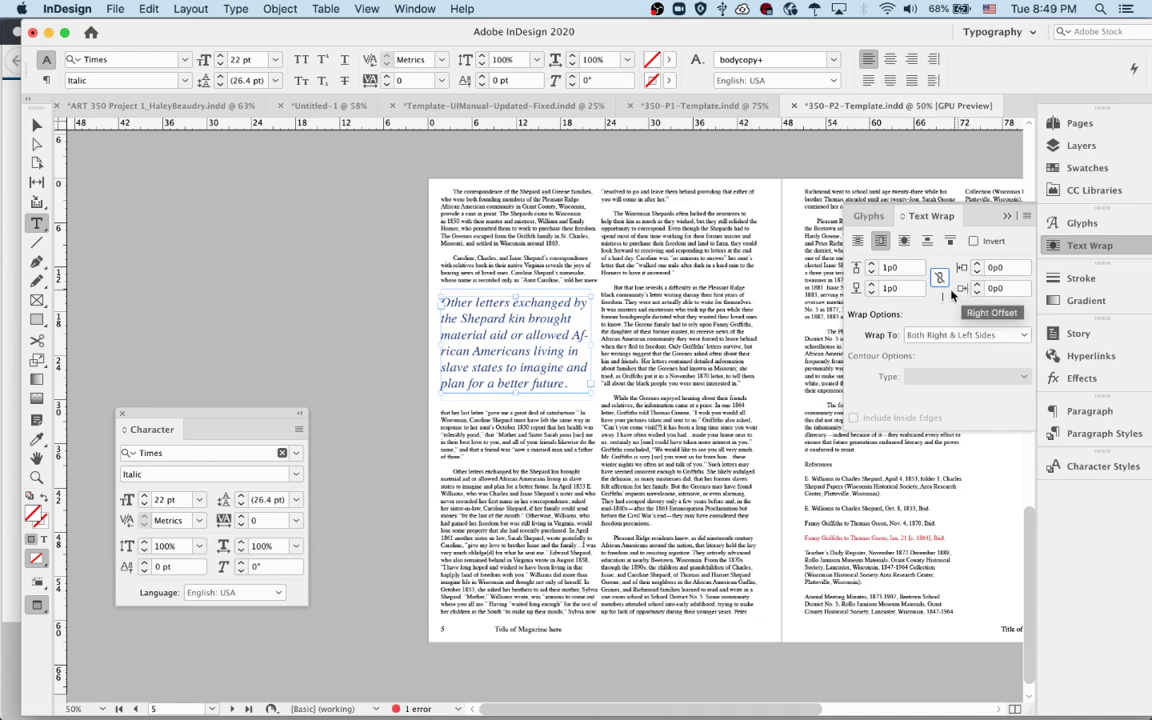
pyautogui.click(370, 313)
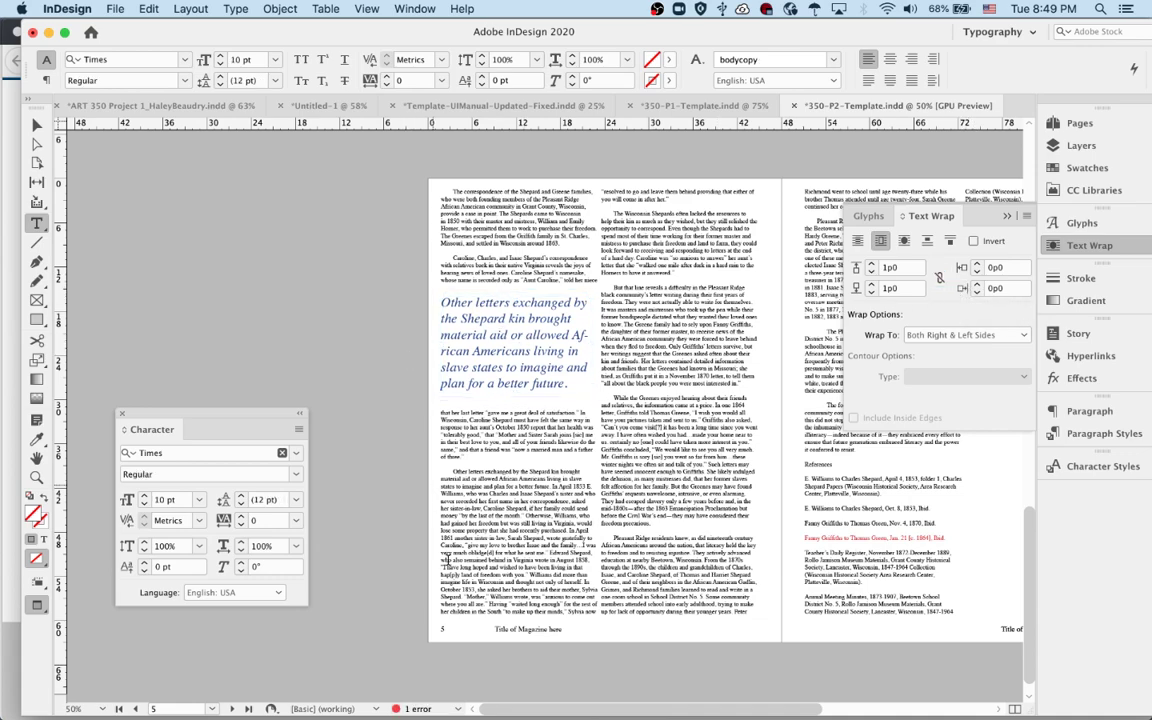
# Increase the pull-quote frame's top text-wrap offset to 2p1, leaving the other offsets as they are.
pyautogui.click(515, 336)
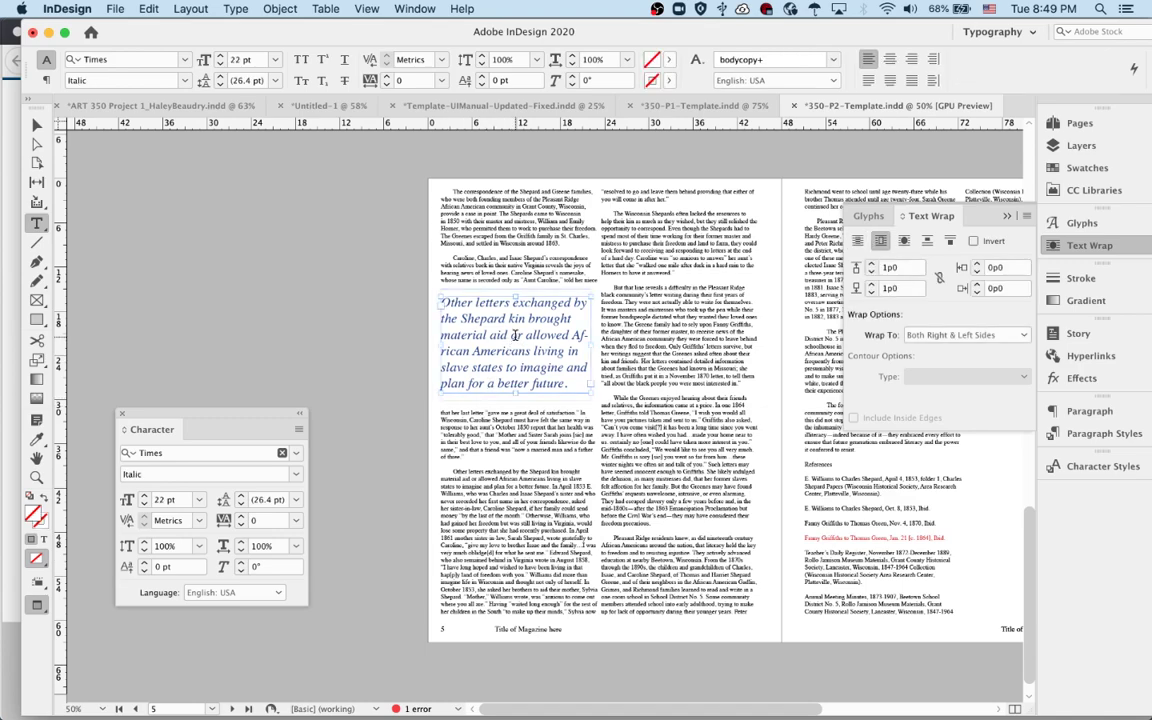
pyautogui.click(872, 265)
pyautogui.click(872, 265)
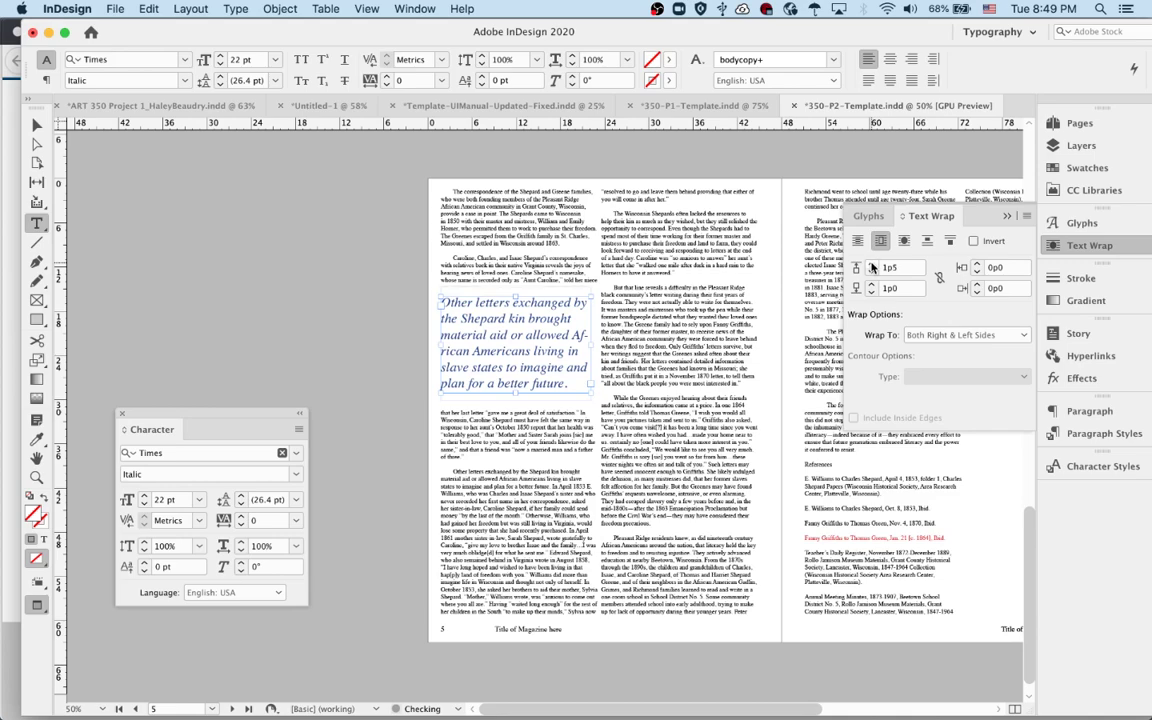
pyautogui.click(872, 265)
pyautogui.click(872, 265)
pyautogui.click(872, 265)
pyautogui.click(872, 265)
pyautogui.click(872, 265)
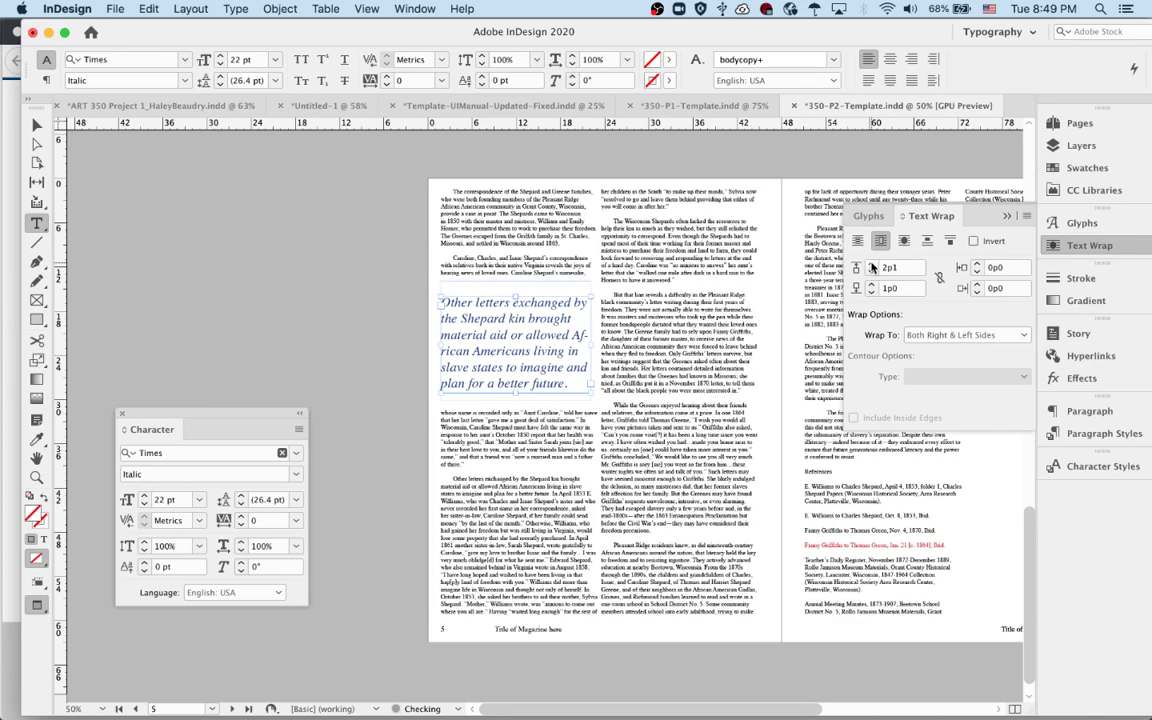
pyautogui.click(347, 440)
pyautogui.click(553, 382)
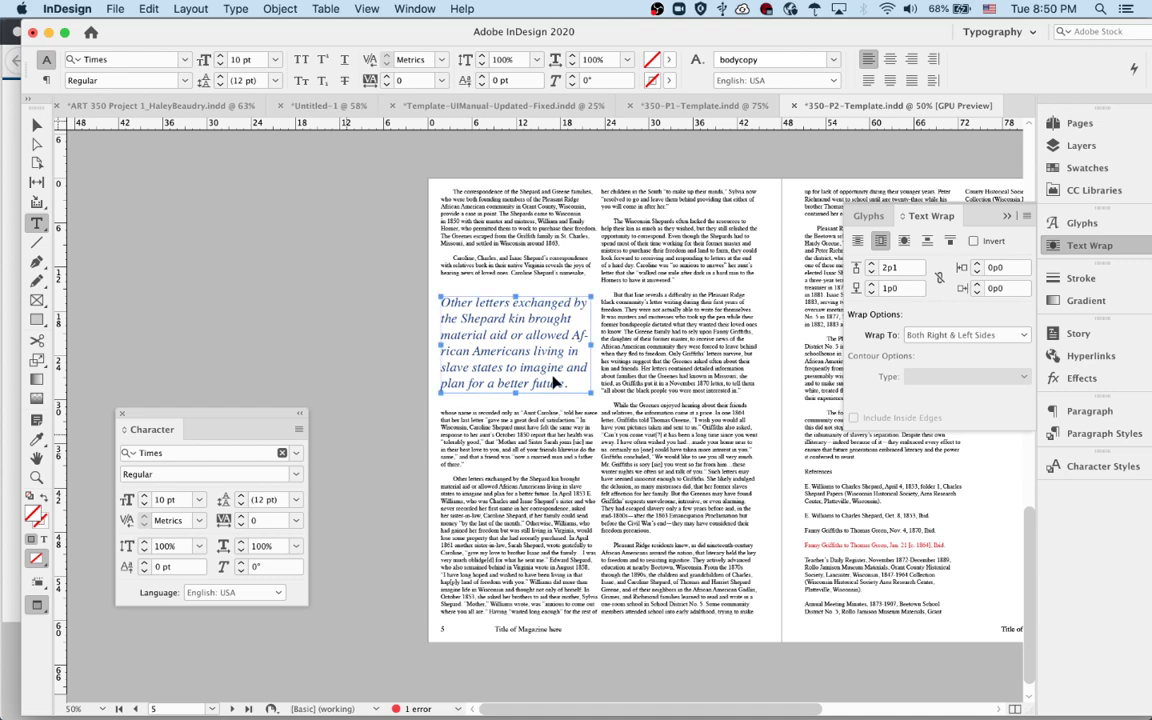
pyautogui.click(464, 278)
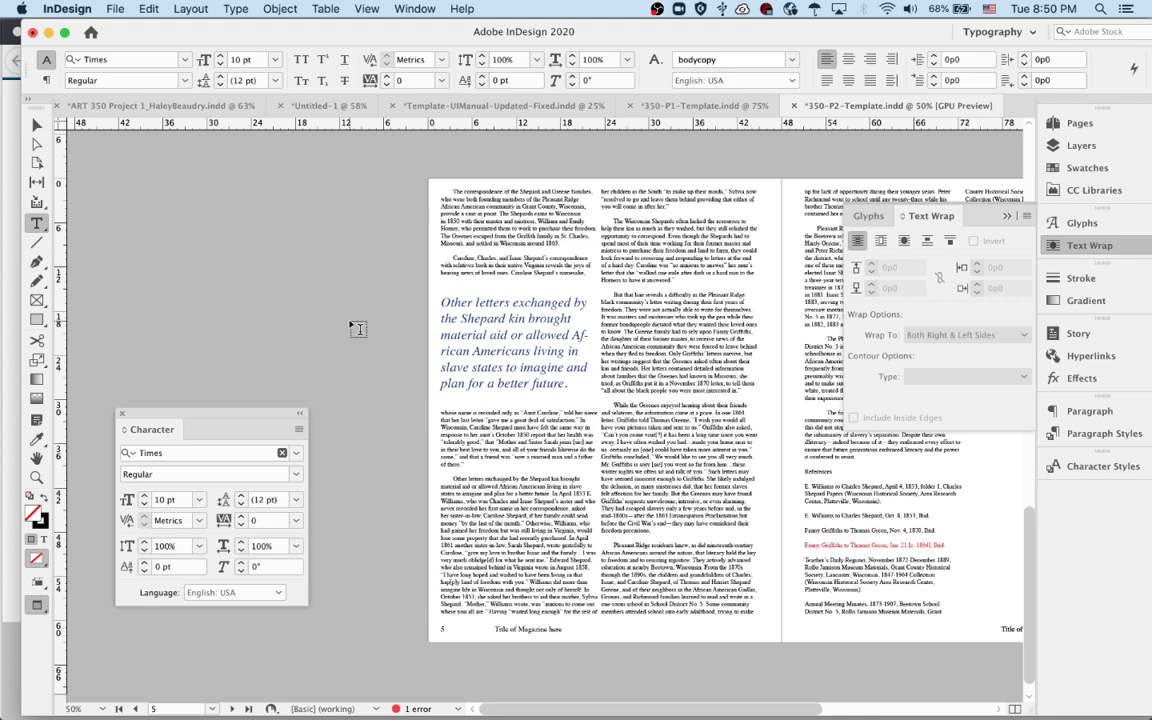
# Leave preview mode and create a small text frame on the pasteboard beside the page containing an opening double quotation mark.
pyautogui.press('w')
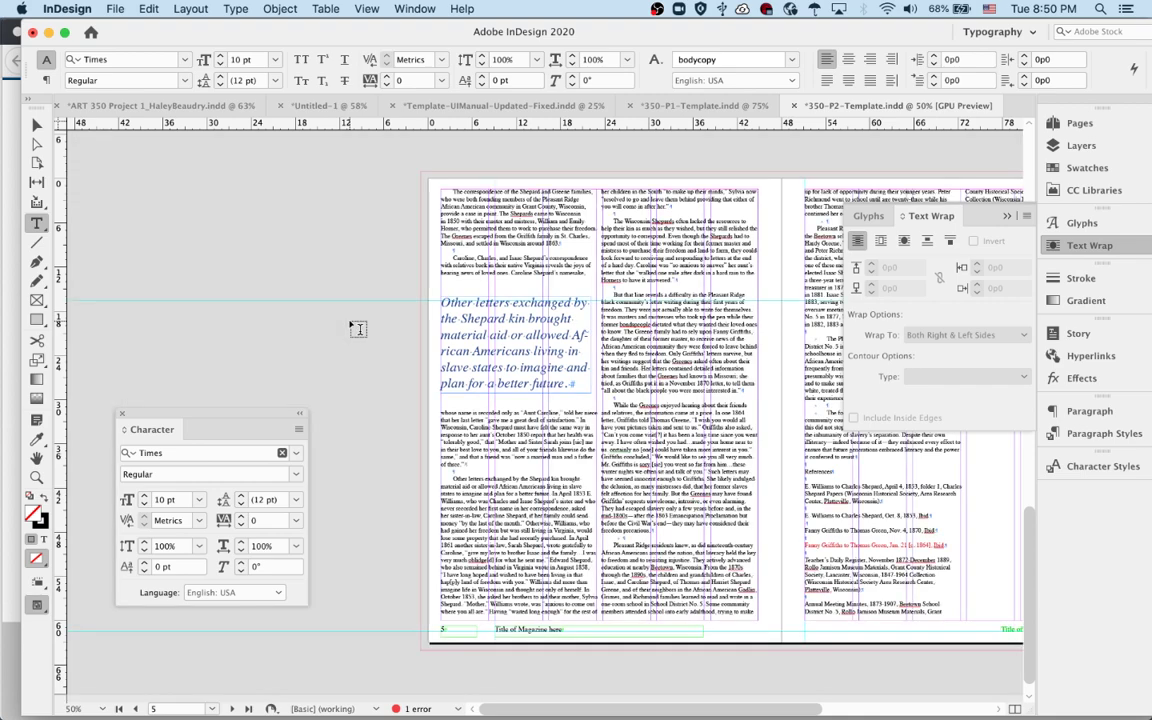
pyautogui.moveTo(213, 243); pyautogui.dragTo(297, 338)
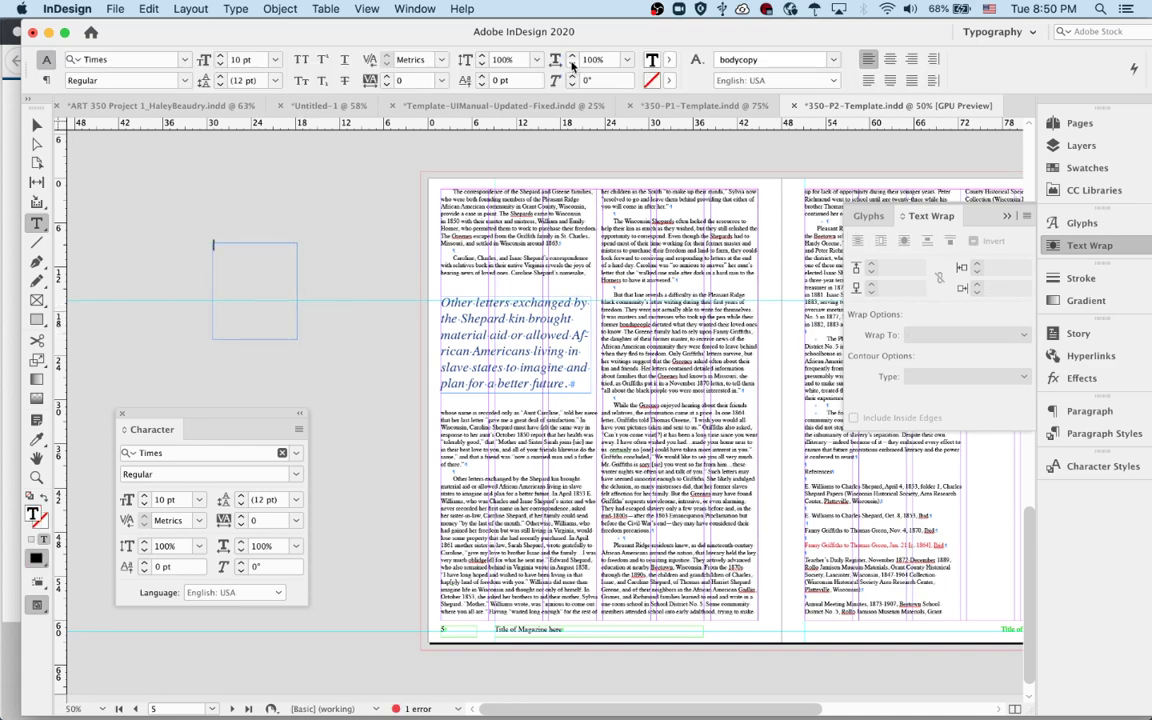
pyautogui.write('{')
pyautogui.press('BackSpace')
pyautogui.write('“')
# Set the quotation mark's size to 100 pt and enlarge its text frame so the mark fits.
pyautogui.hotkey('shift', 'Left')
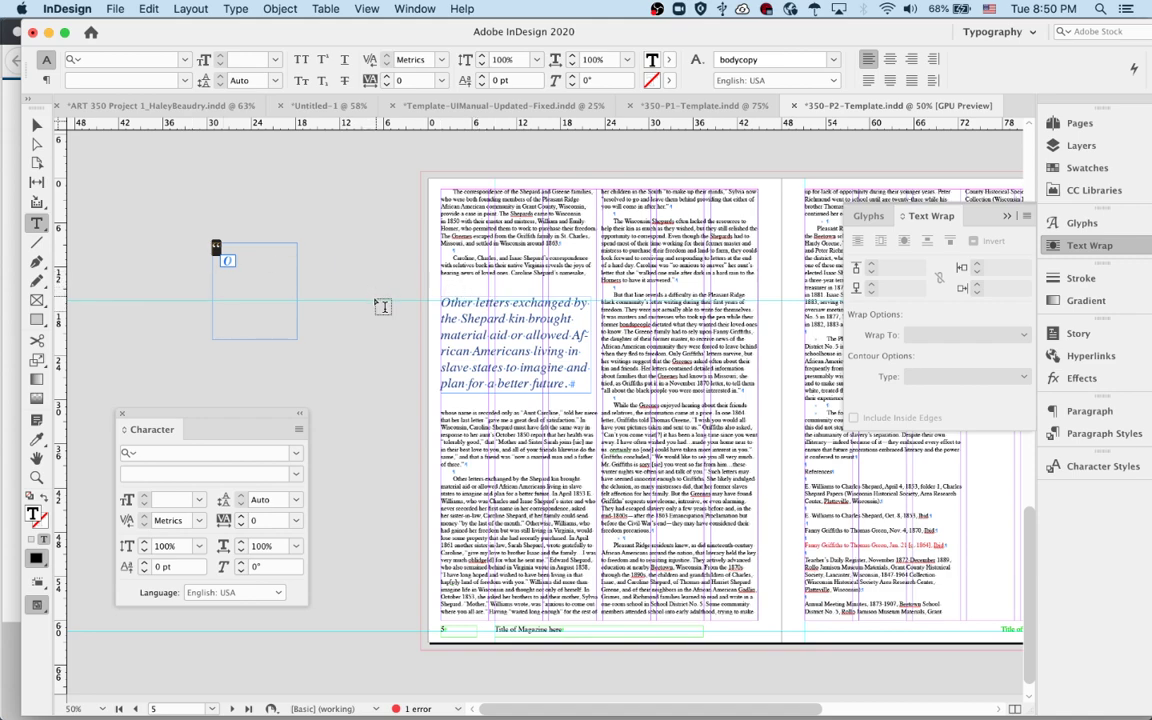
pyautogui.click(176, 500)
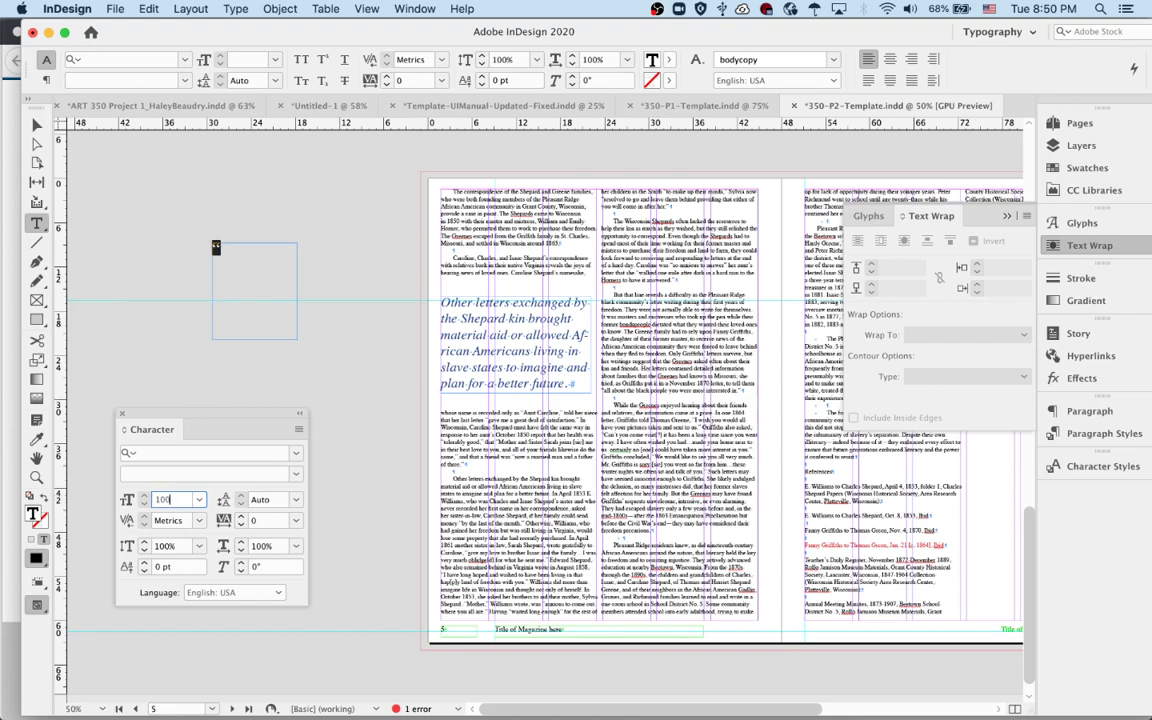
pyautogui.write('100')
pyautogui.press('Return')
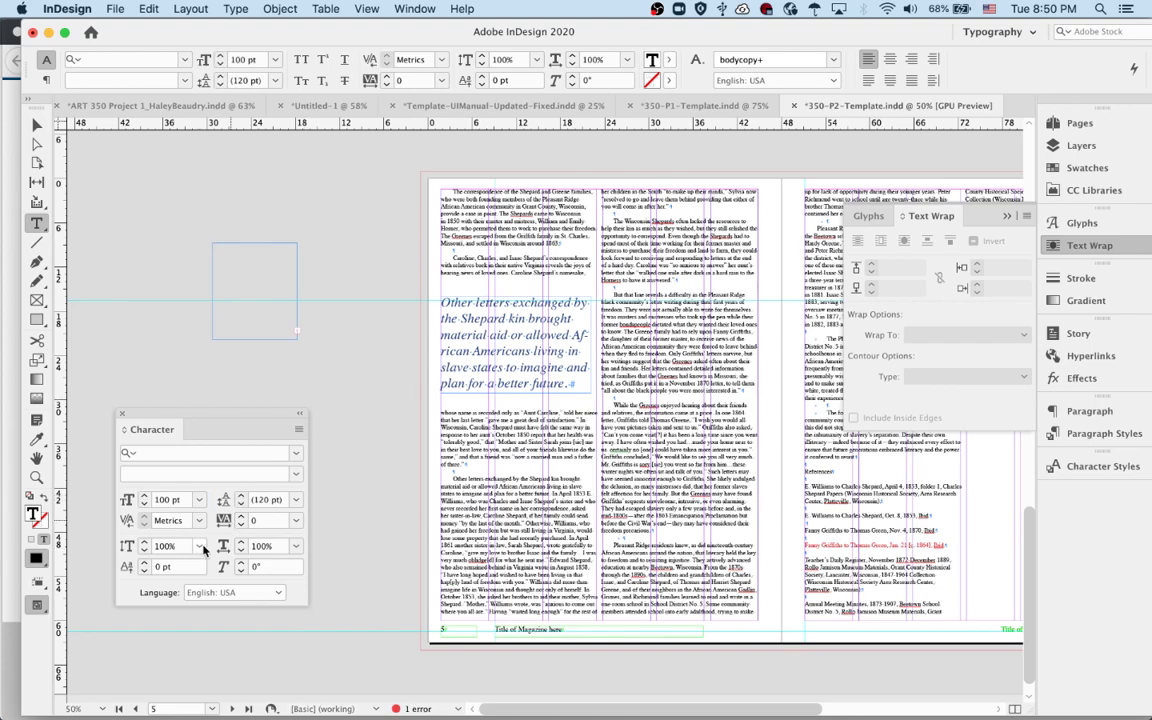
pyautogui.moveTo(298, 339); pyautogui.dragTo(380, 420)
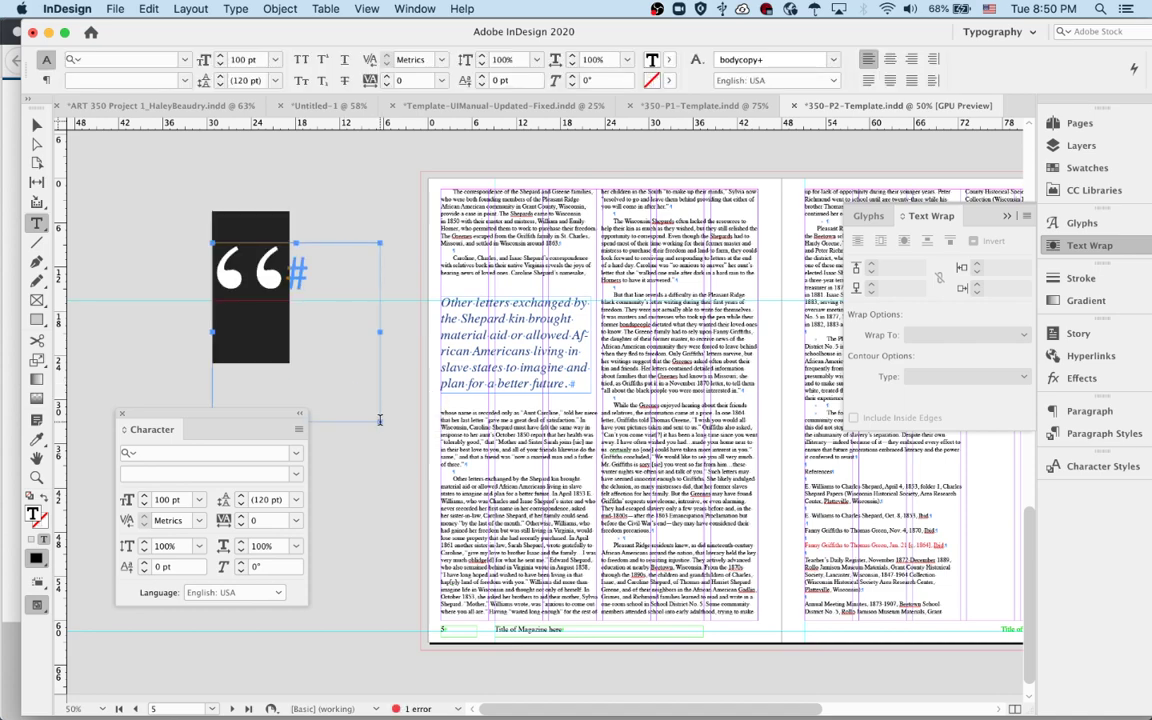
# Reduce the quotation mark to 80 pt and shrink its frame to about 12p1.5 wide by 16p9 high.
pyautogui.keyDown('shift'); pyautogui.click(144, 506); pyautogui.keyUp('shift')
pyautogui.keyDown('shift'); pyautogui.click(144, 506); pyautogui.keyUp('shift')
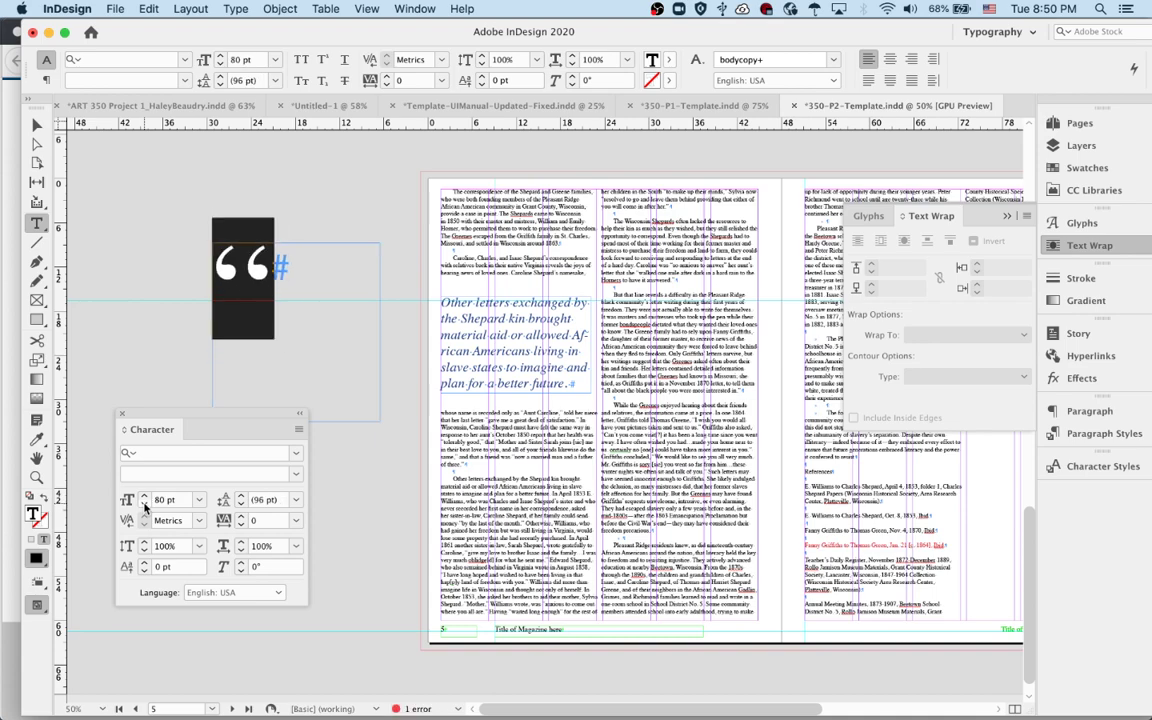
pyautogui.click(291, 271)
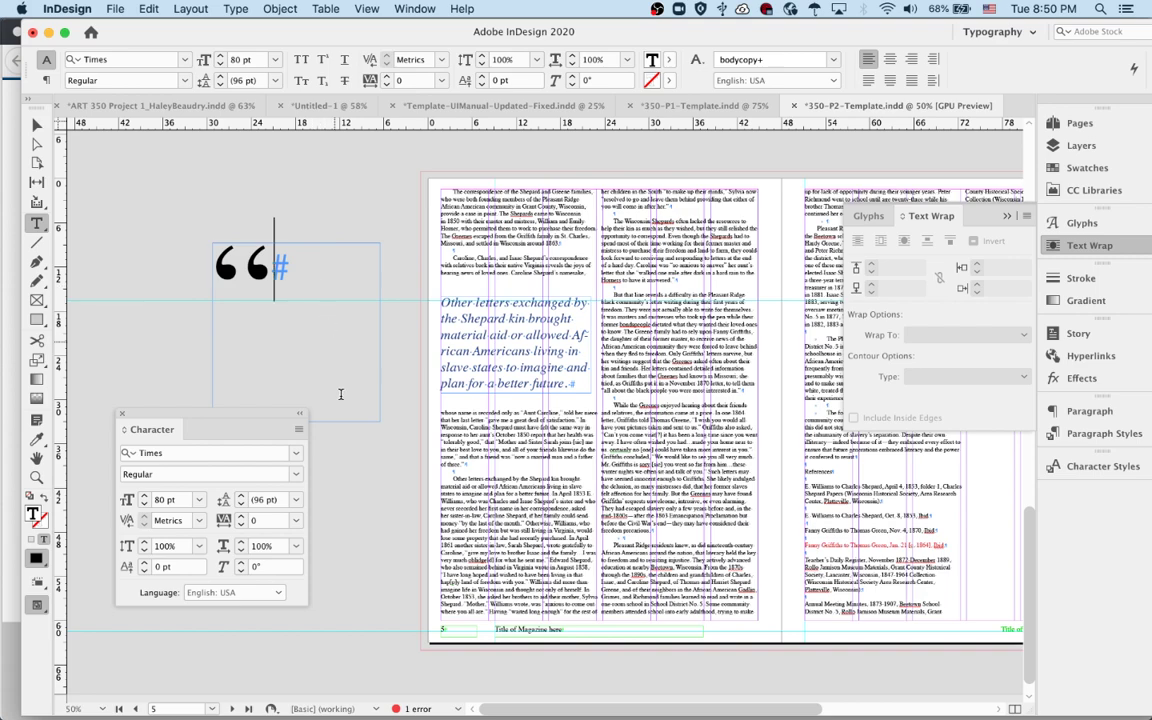
pyautogui.press('Escape')
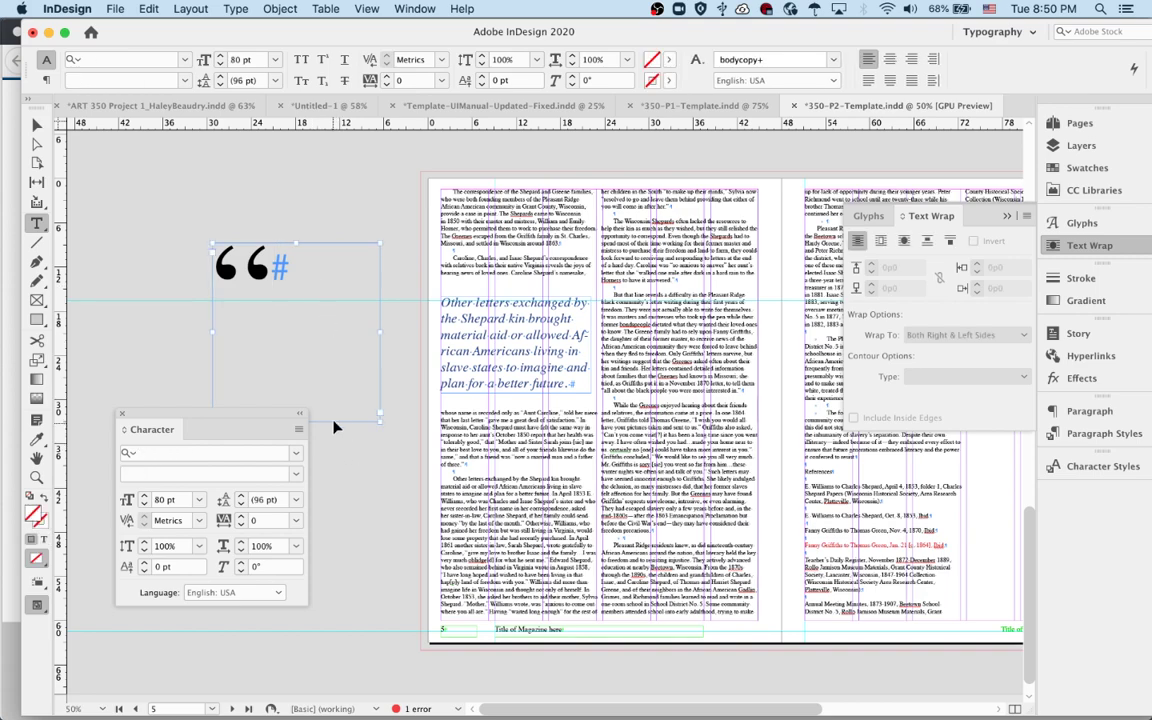
pyautogui.moveTo(358, 428); pyautogui.dragTo(293, 312)
pyautogui.press('Escape')
pyautogui.moveTo(375, 248); pyautogui.dragTo(298, 250)
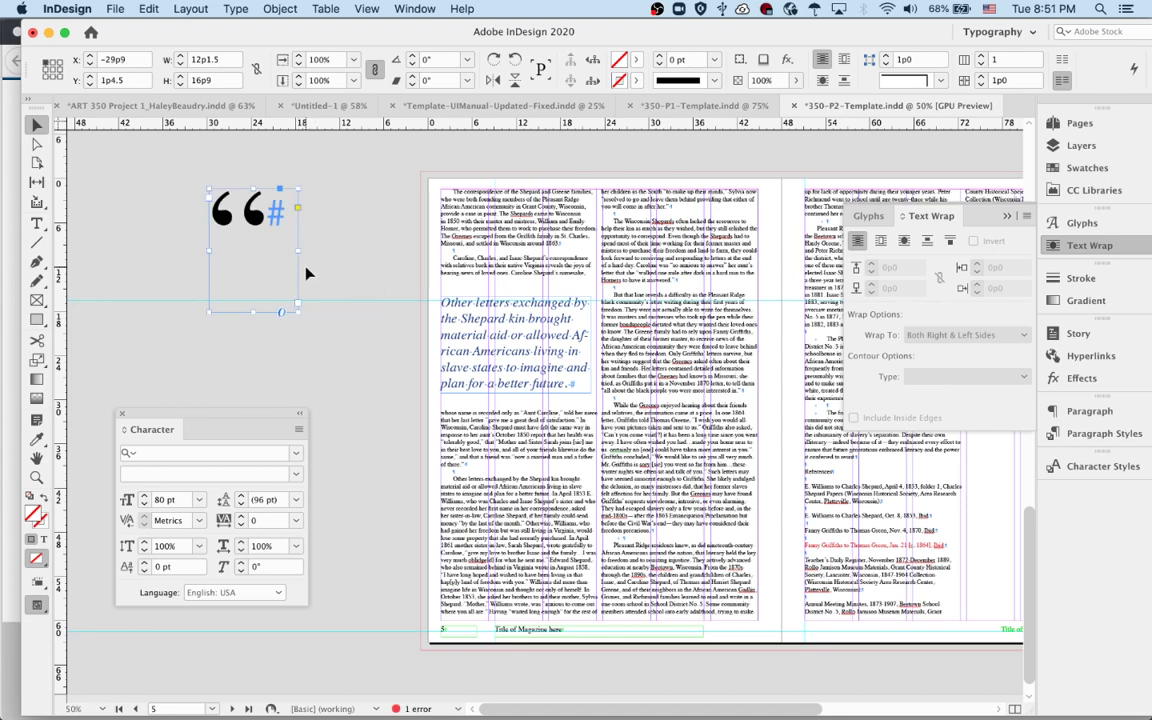
# Set the quotation mark's text fill to a 10% tint of black.
pyautogui.doubleClick(240, 226)
pyautogui.press('super+a')
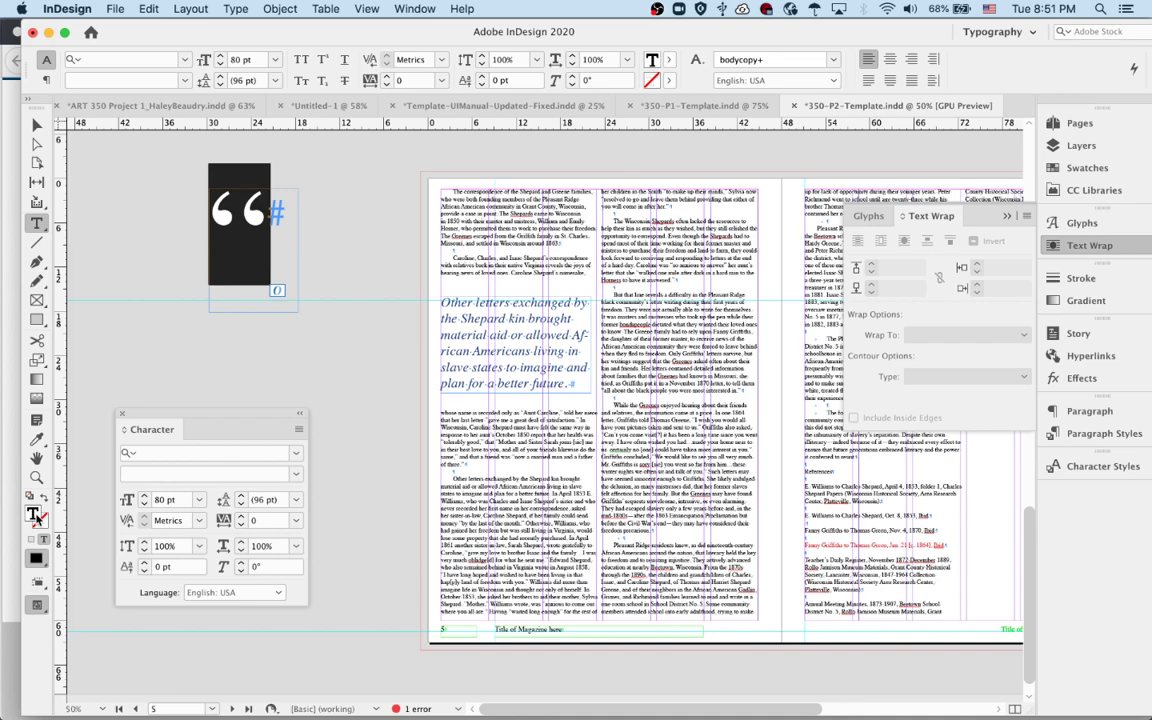
pyautogui.click(425, 8)
pyautogui.moveTo(423, 27)
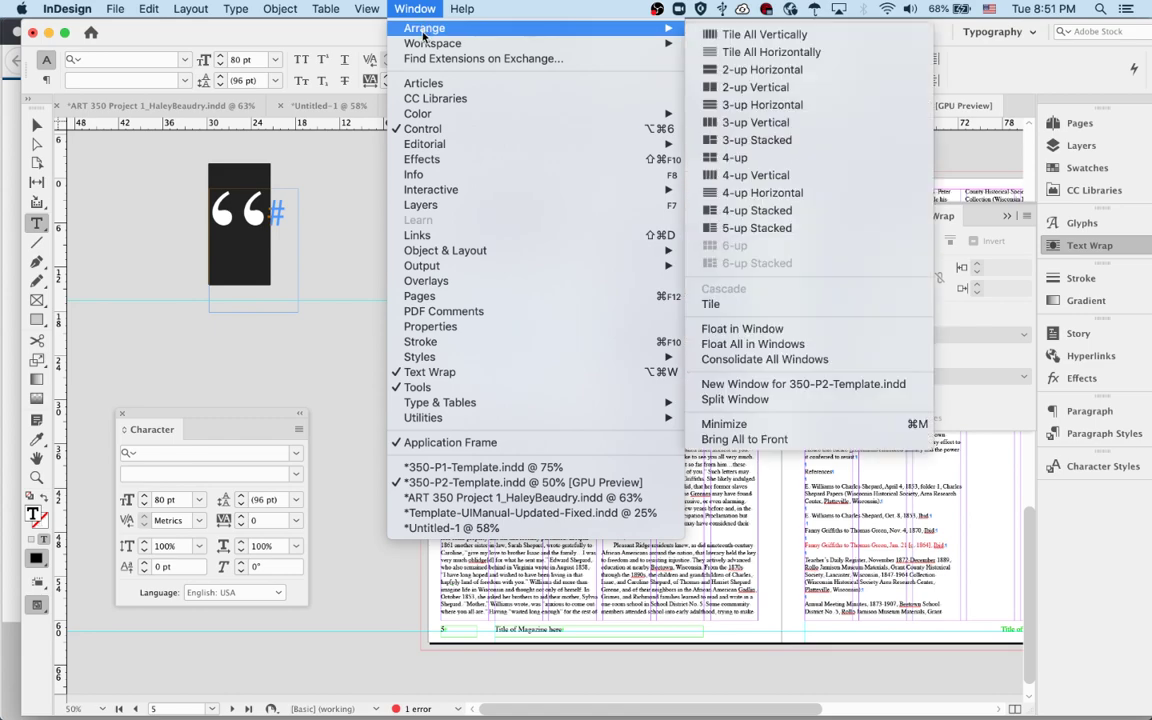
pyautogui.moveTo(423, 357)
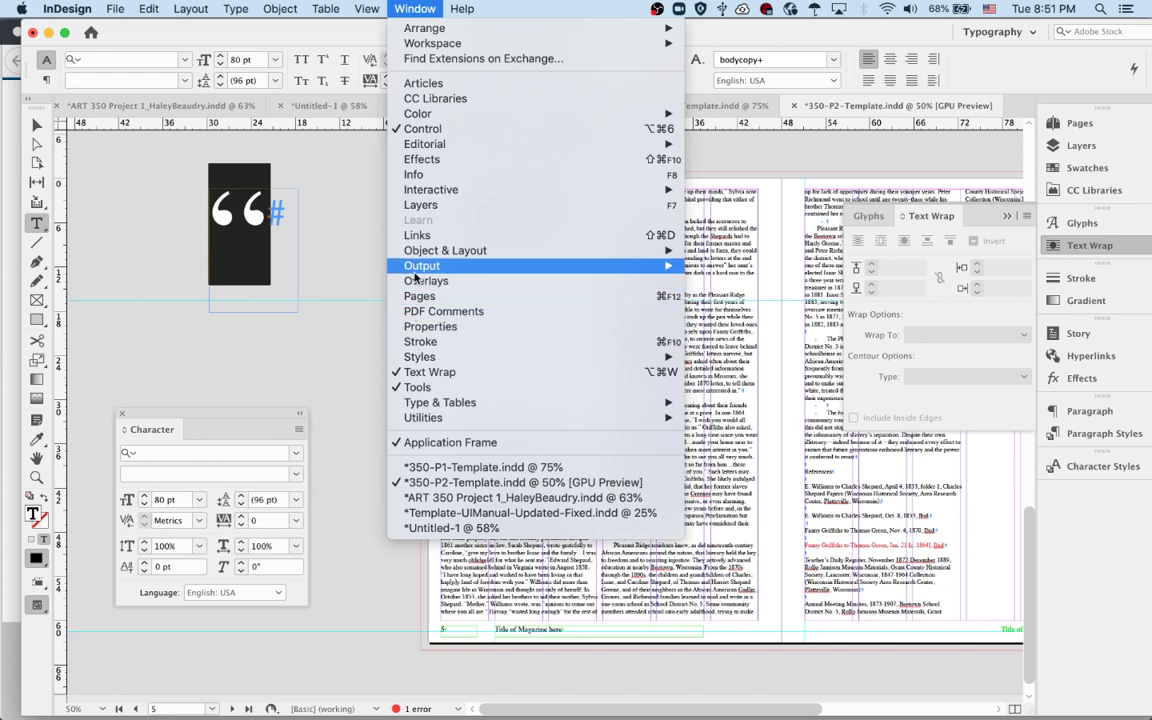
pyautogui.moveTo(417, 273)
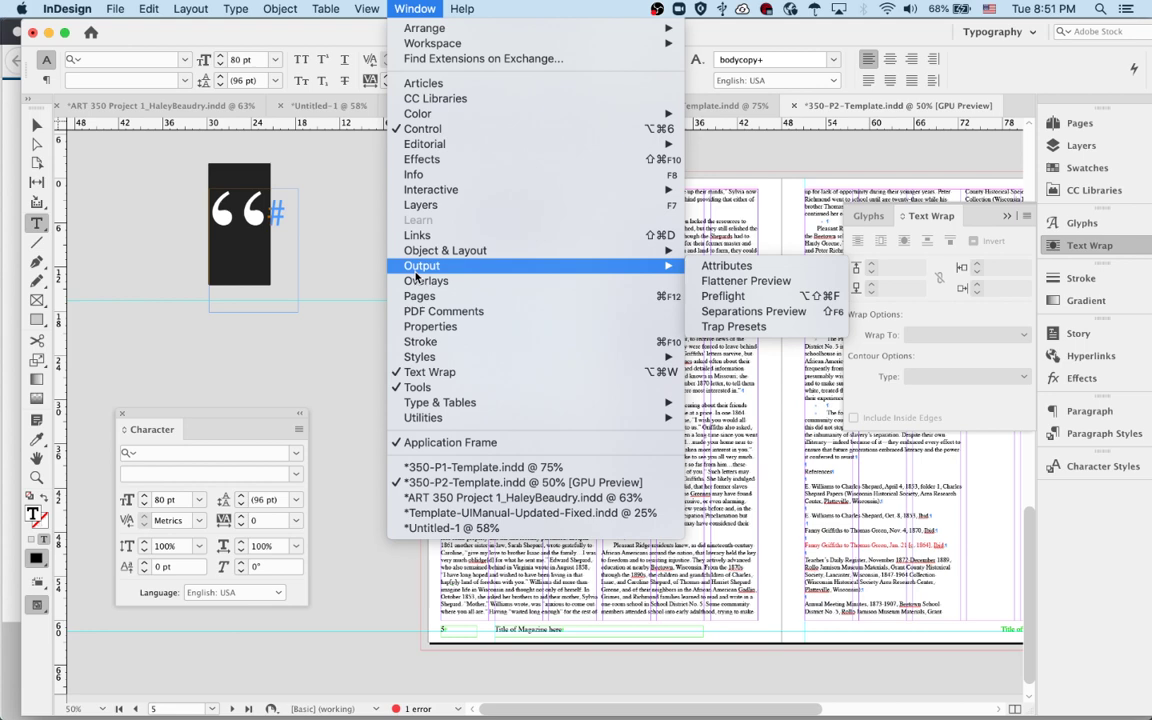
pyautogui.moveTo(428, 118)
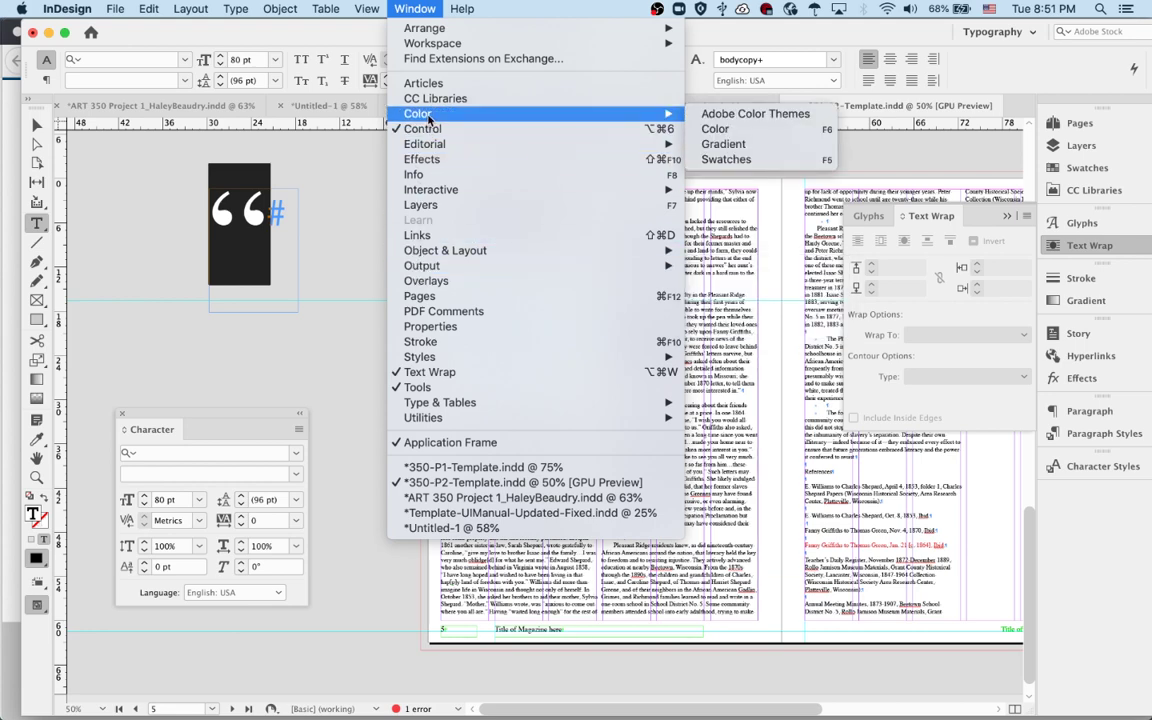
pyautogui.click(708, 128)
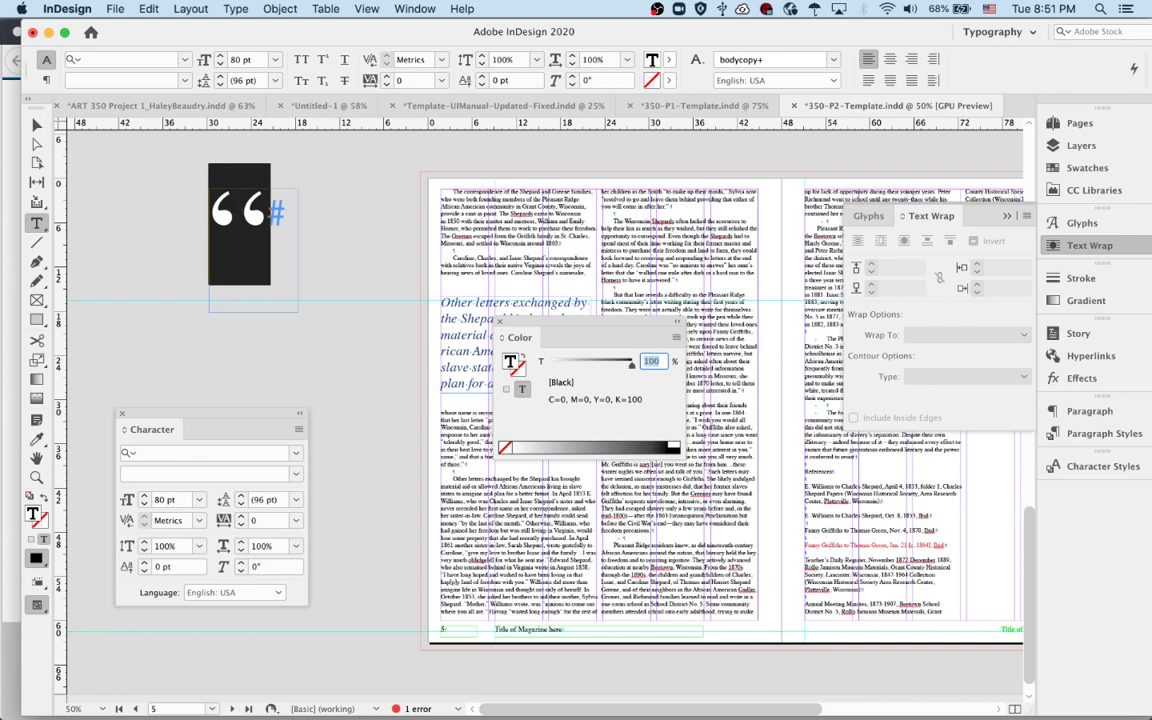
pyautogui.press('Return')
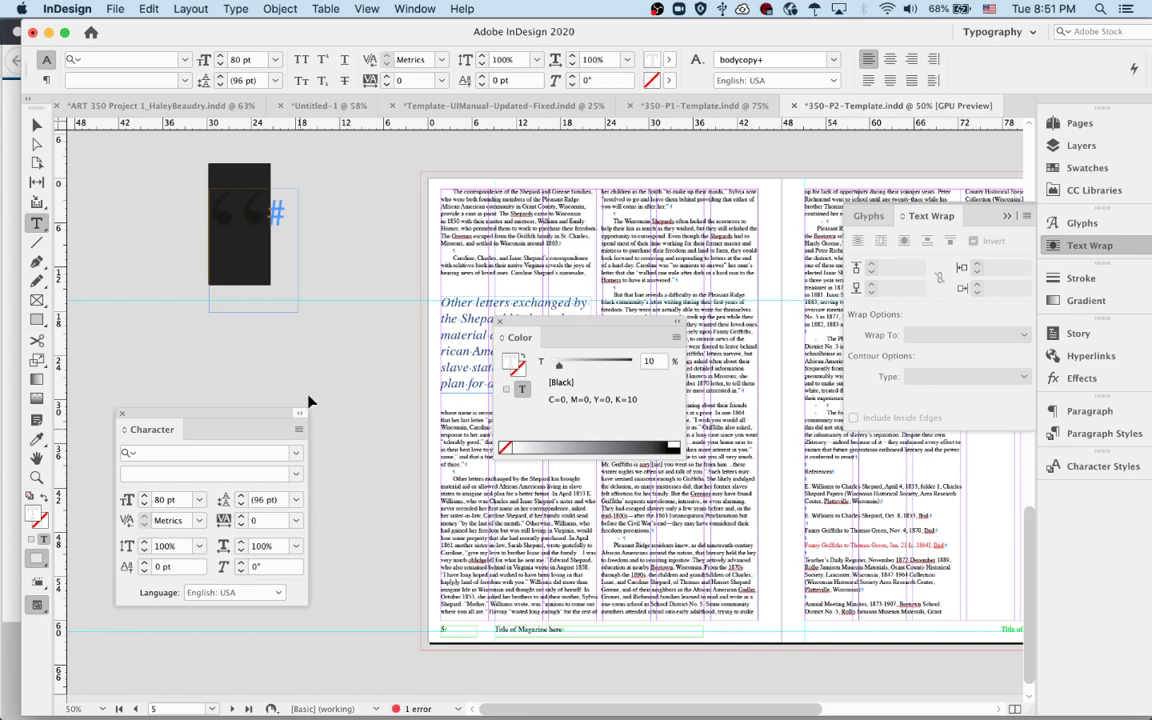
# Convert the quotation mark to outlines and move its frame onto the beginning of the pull quote.
pyautogui.click(274, 363)
pyautogui.keyDown('super'); pyautogui.click(253, 206); pyautogui.keyUp('super')
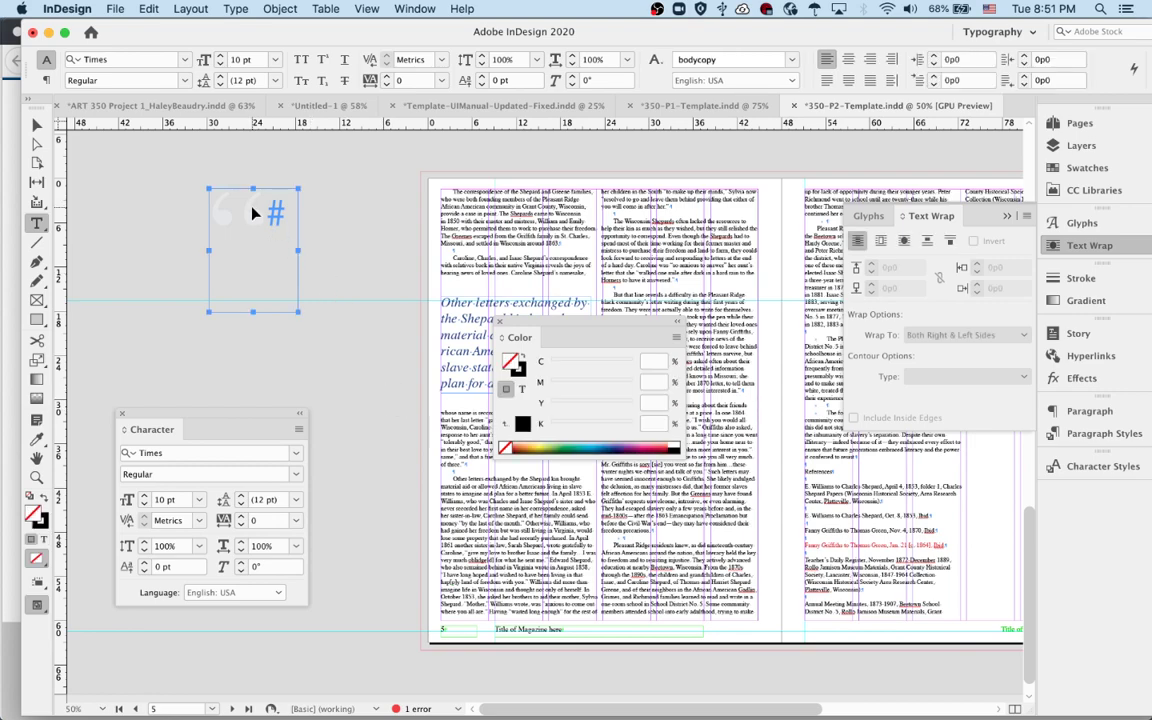
pyautogui.click(259, 218)
pyautogui.moveTo(261, 220); pyautogui.dragTo(193, 221)
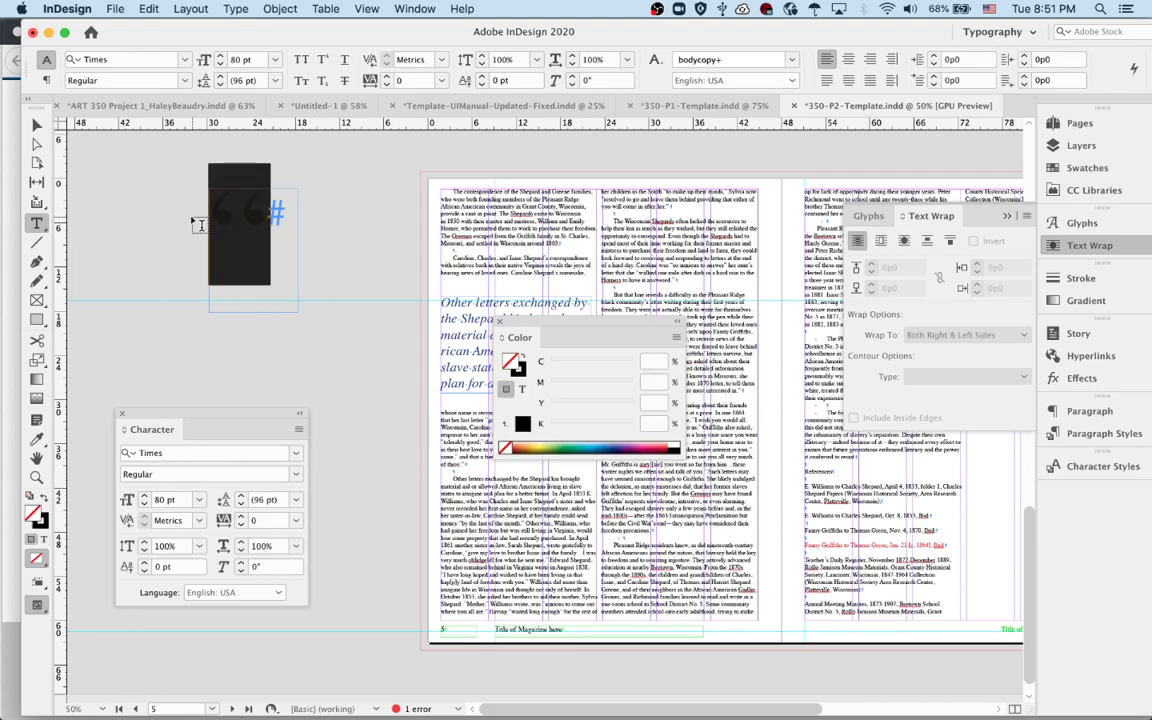
pyautogui.click(235, 9)
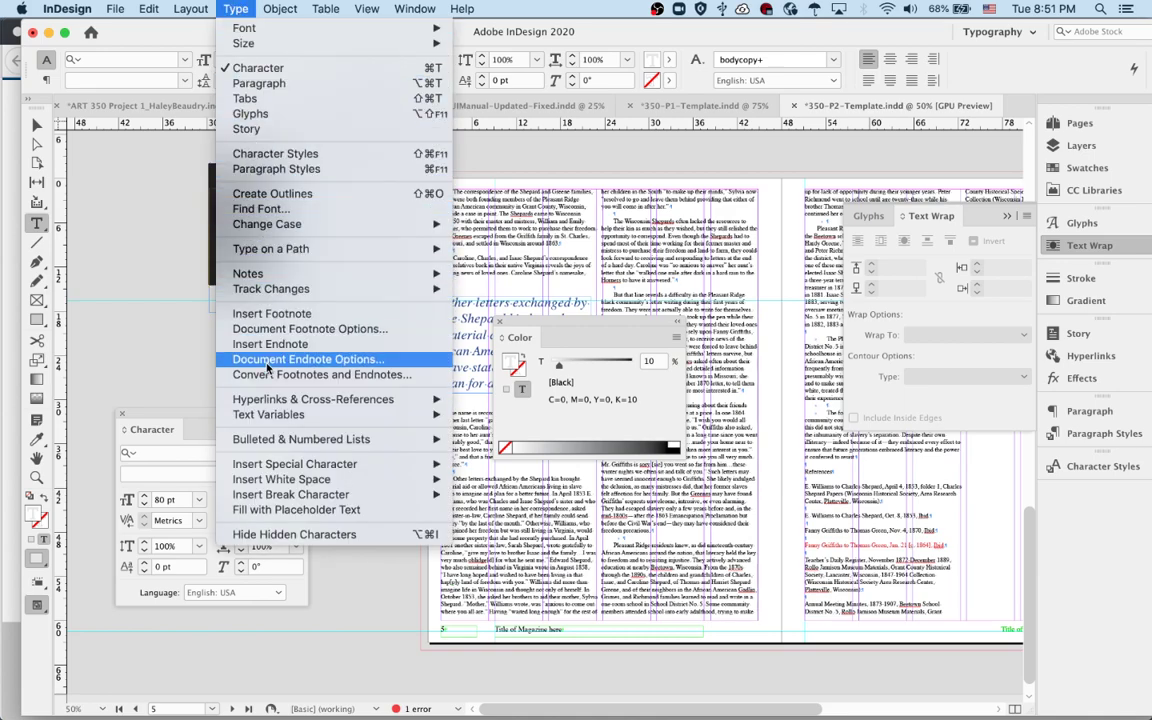
pyautogui.click(276, 195)
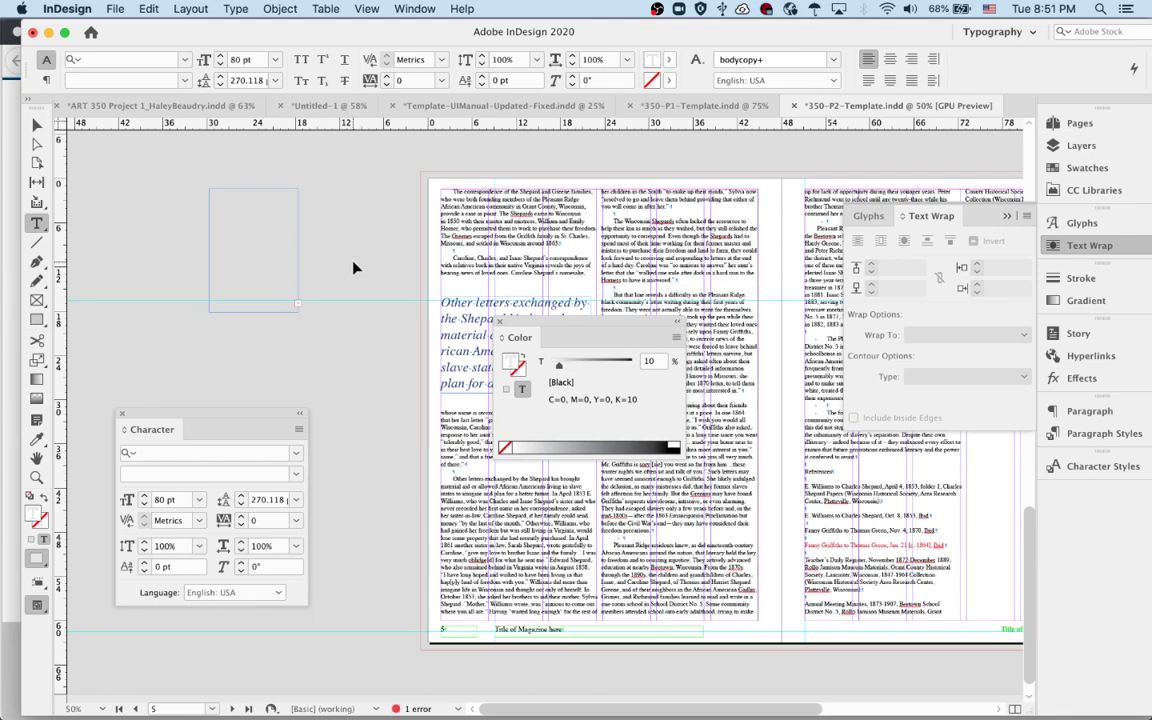
pyautogui.moveTo(247, 226); pyautogui.dragTo(458, 312)
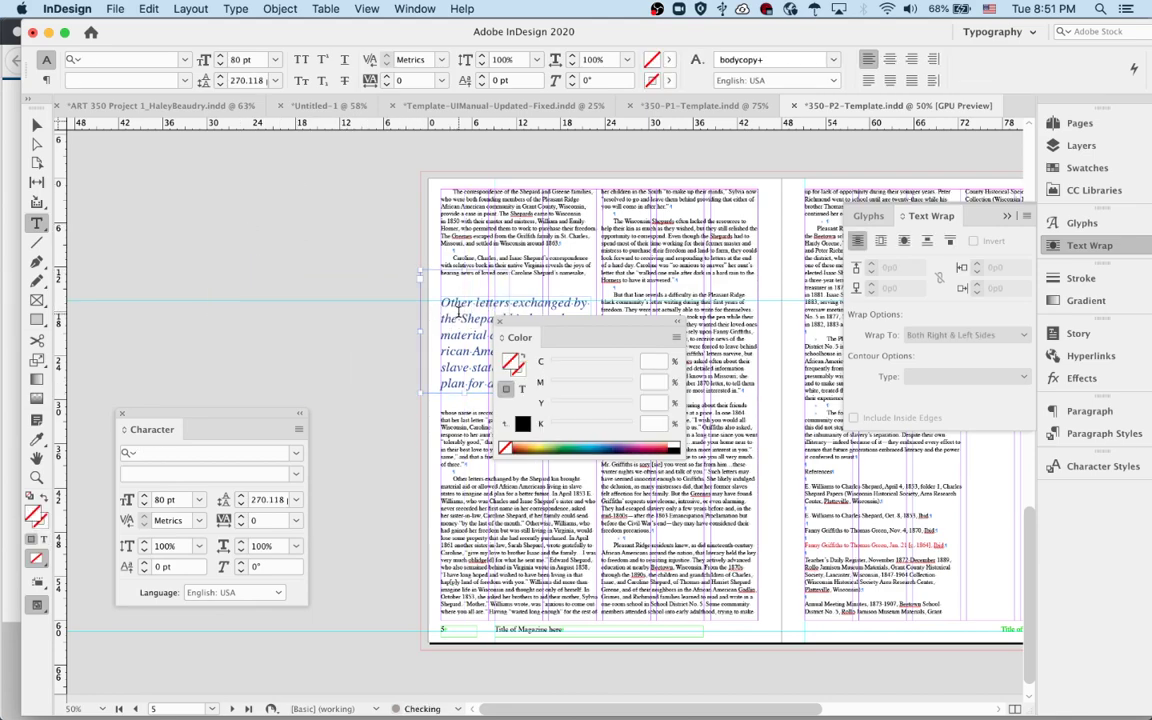
# Undo moving the quotation mark's frame onto the pull quote and enlarge the frame to about 22p9 wide by 28p6 high.
pyautogui.press('super+z')
pyautogui.press('super+z')
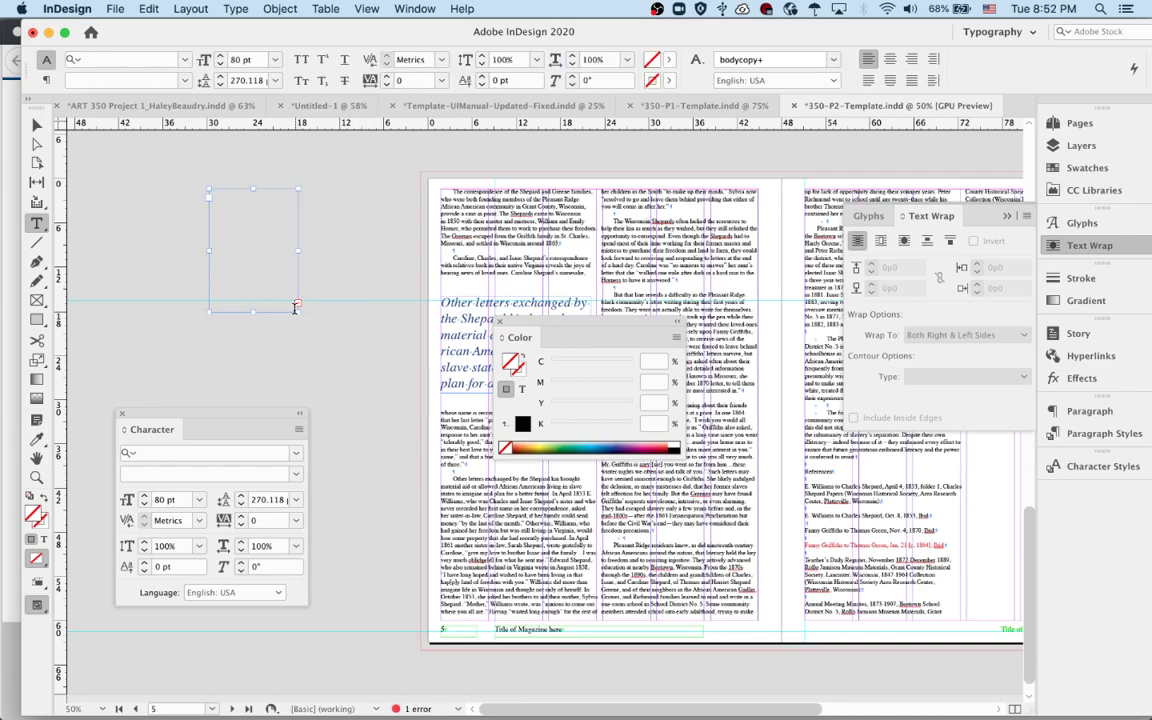
pyautogui.moveTo(296, 311); pyautogui.dragTo(376, 398)
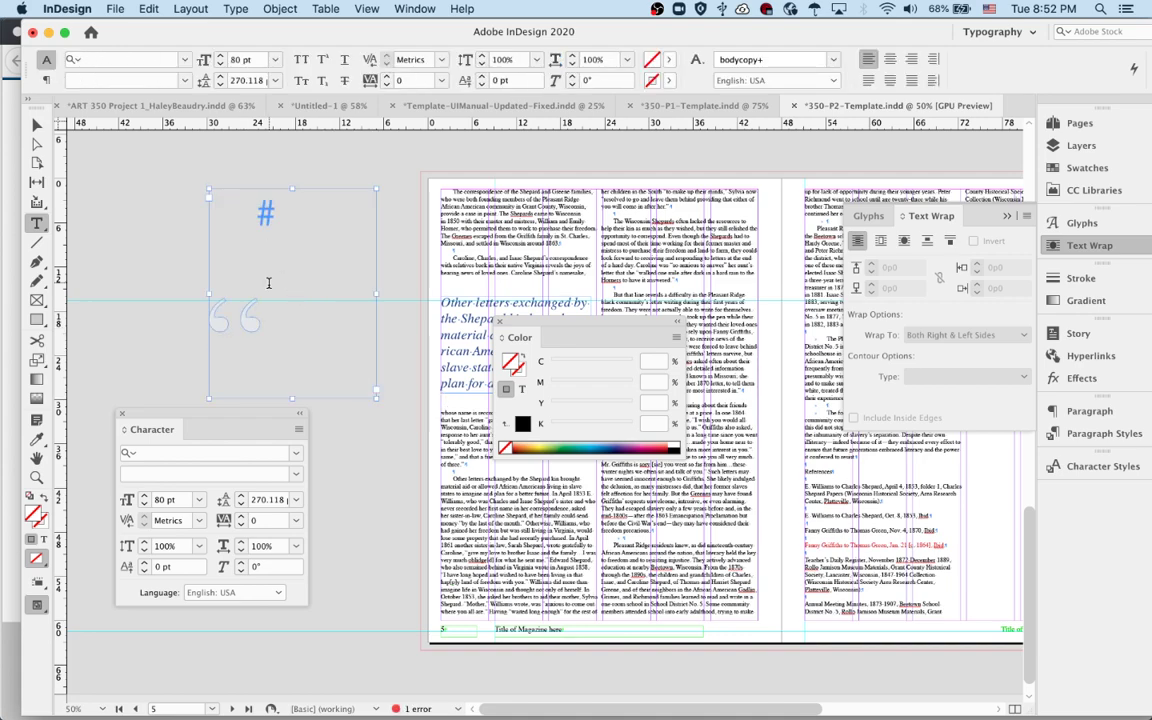
# Take the outlined quotation mark out of its text frame as a standalone object and delete the emptied frame.
pyautogui.click(37, 125)
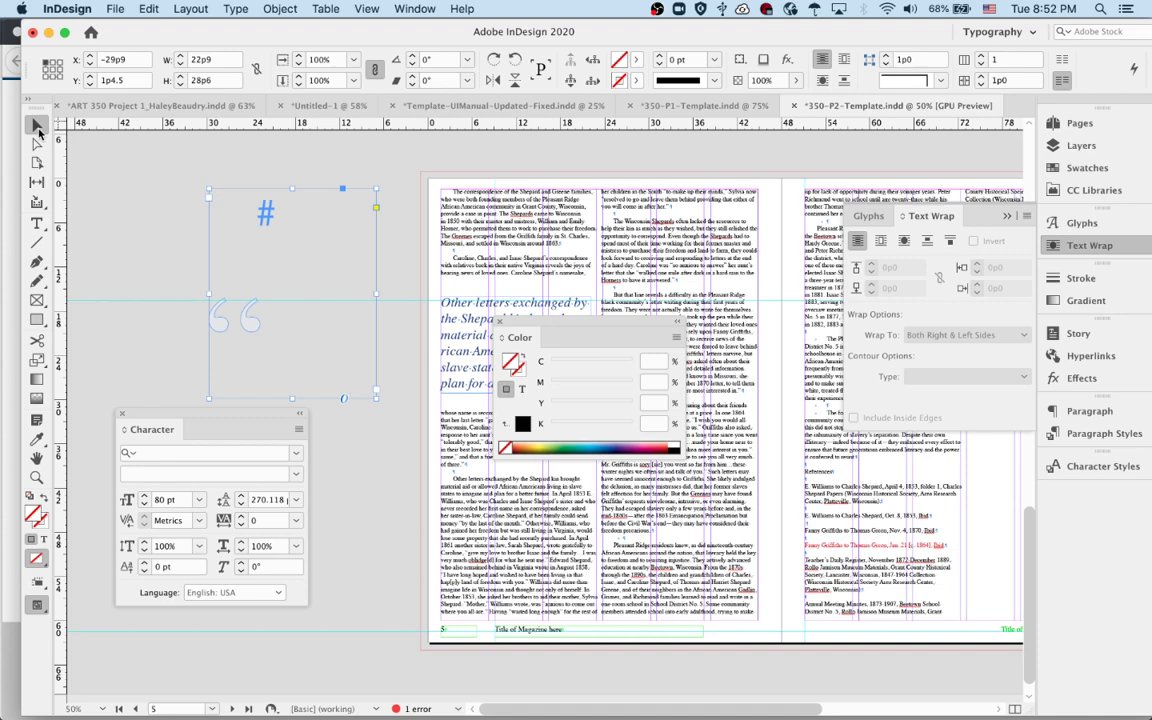
pyautogui.click(248, 322)
pyautogui.press('Delete')
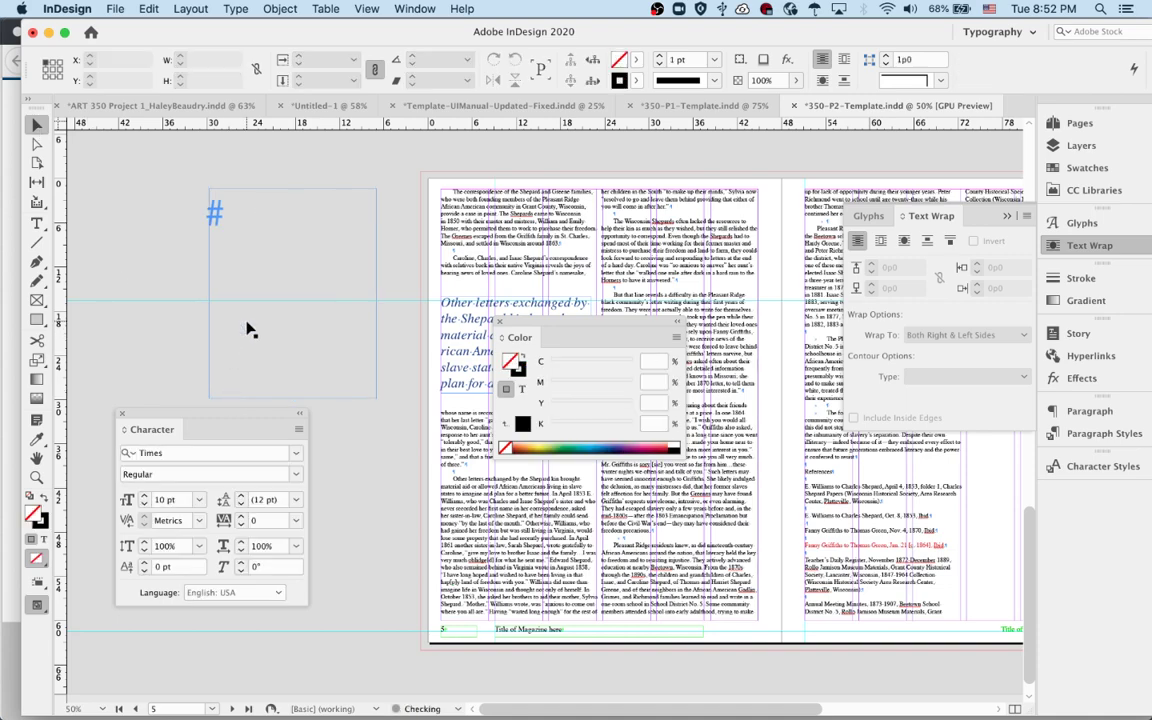
pyautogui.click(378, 378)
pyautogui.press('Delete')
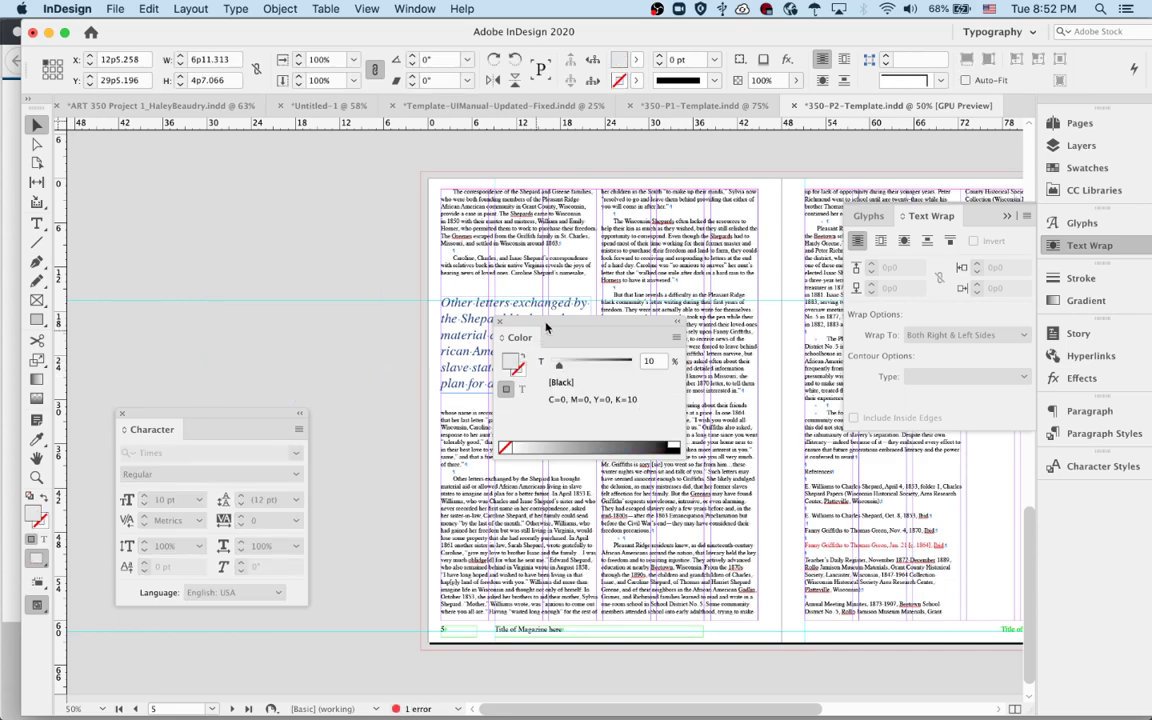
# Place the grey quotation mark at the start of the pull quote and a copy rotated 180° at its end.
pyautogui.moveTo(556, 323); pyautogui.dragTo(906, 580)
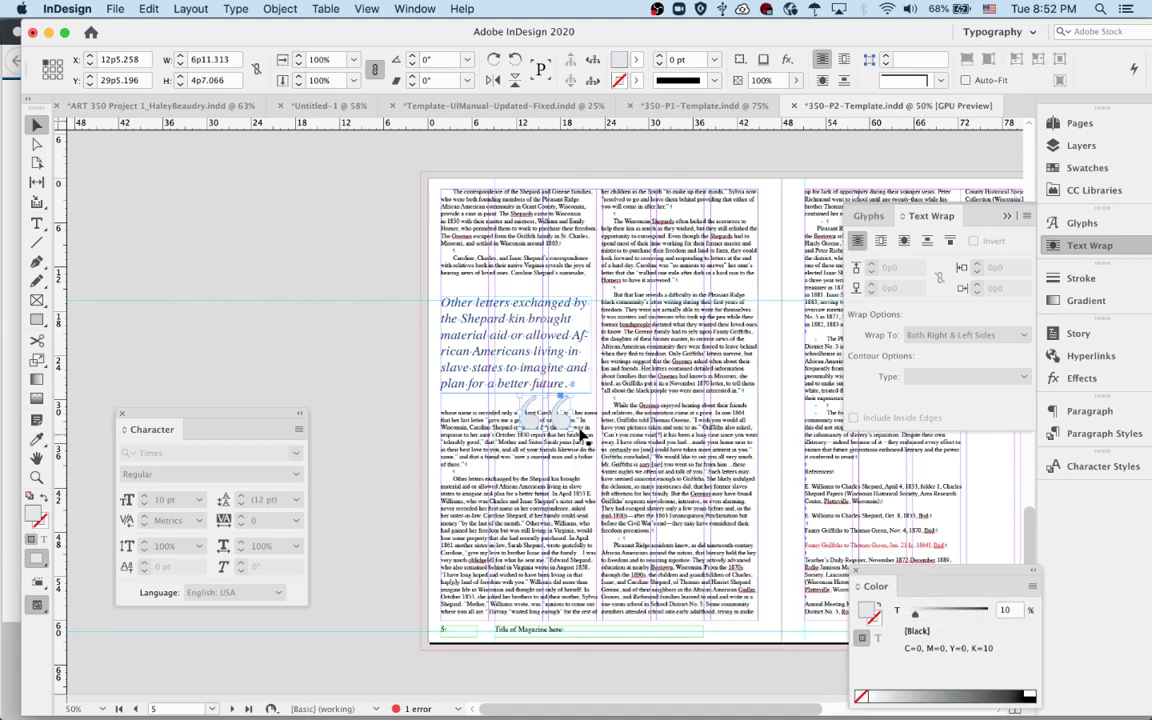
pyautogui.moveTo(551, 422); pyautogui.dragTo(481, 316)
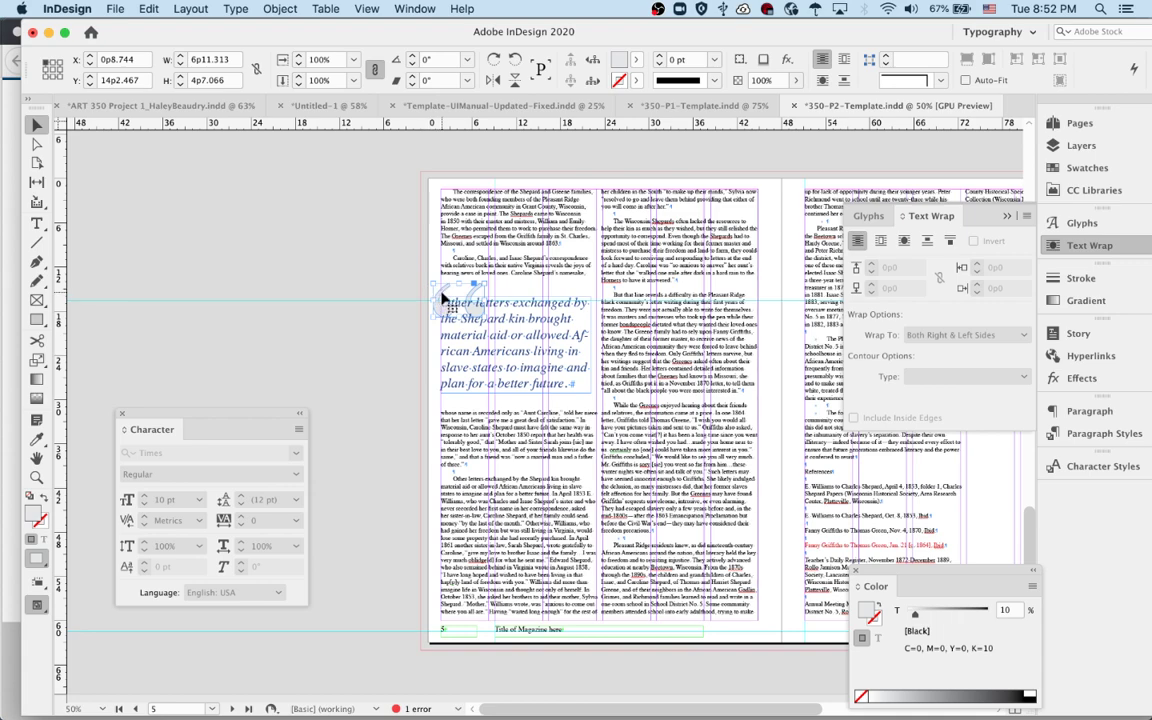
pyautogui.moveTo(443, 298); pyautogui.dragTo(85, 318)
pyautogui.press('r')
pyautogui.moveTo(296, 327); pyautogui.dragTo(540, 382)
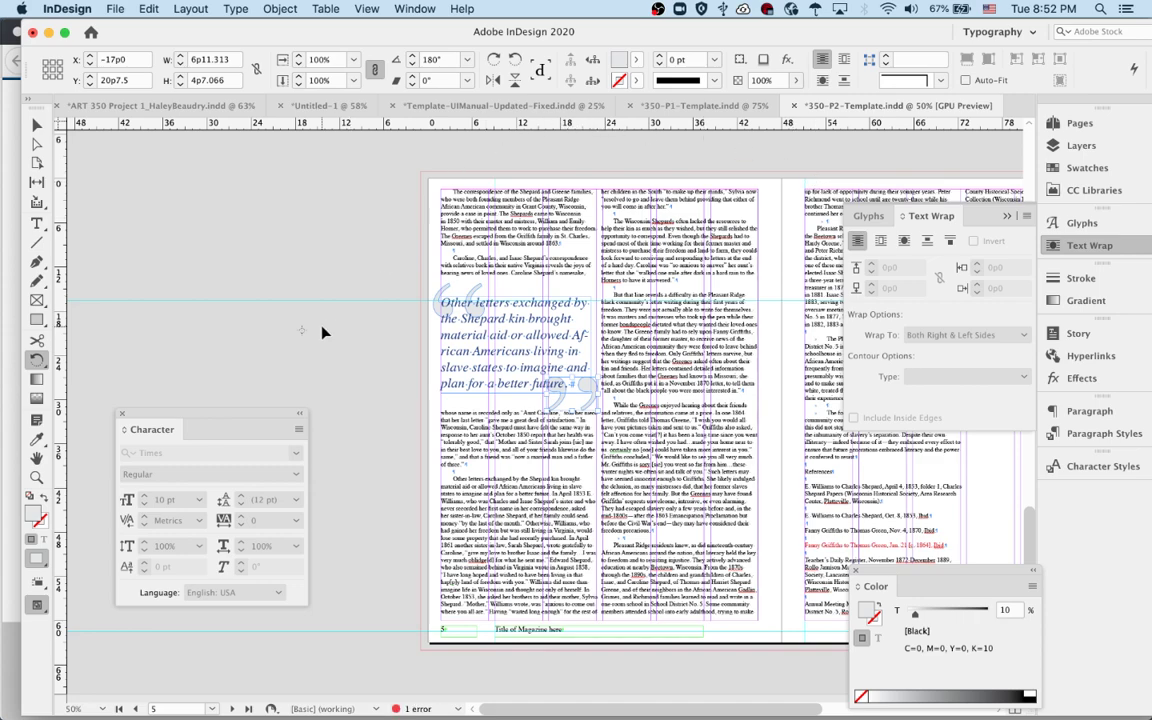
# Switch to Preview mode and shift the closing quotation mark slightly up to about X 22p6, Y 30p0.
pyautogui.click(321, 329)
pyautogui.press('w')
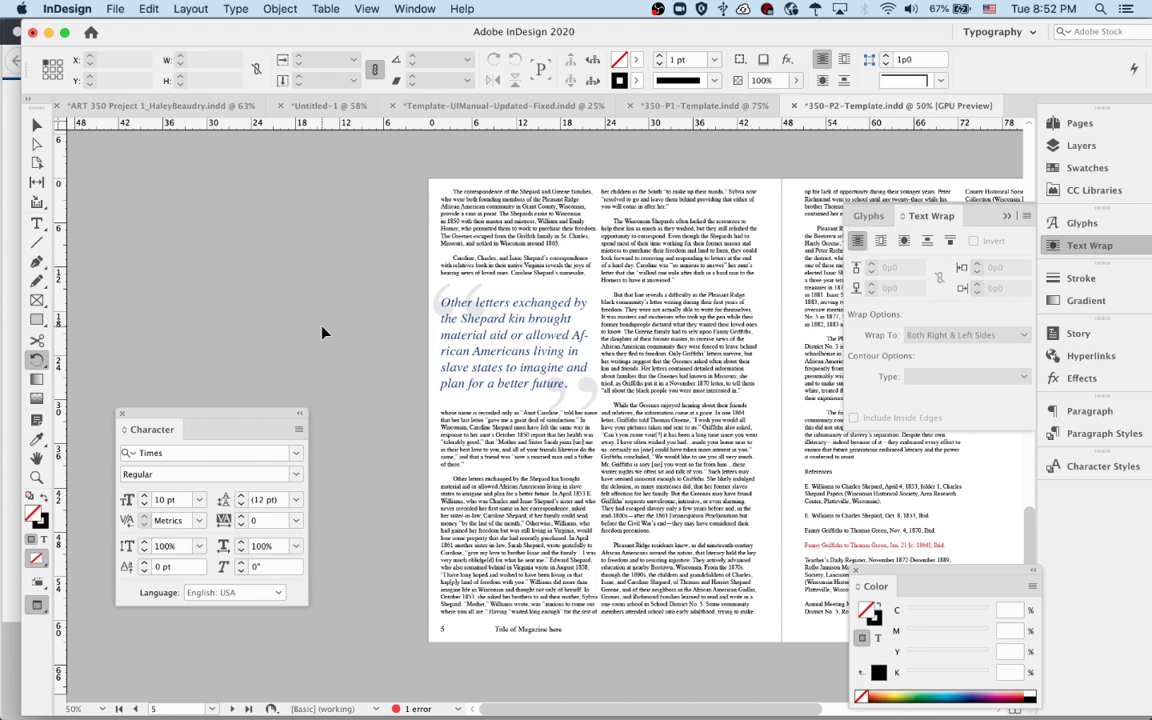
pyautogui.click(585, 383)
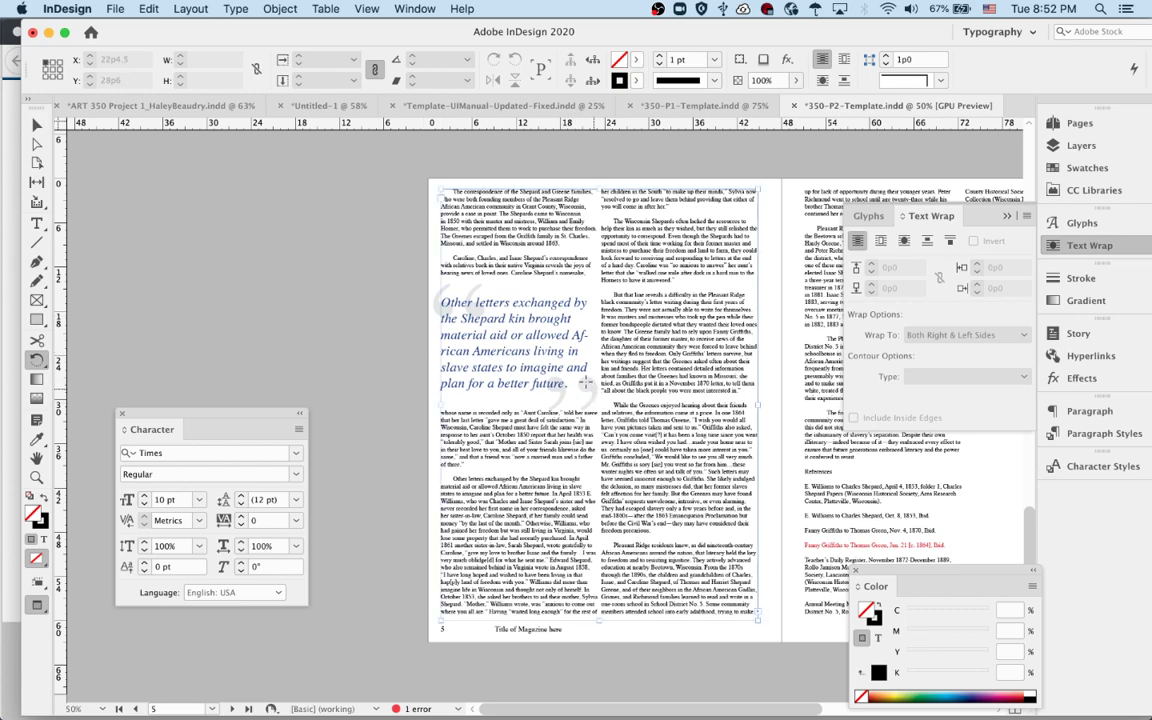
pyautogui.click(594, 398)
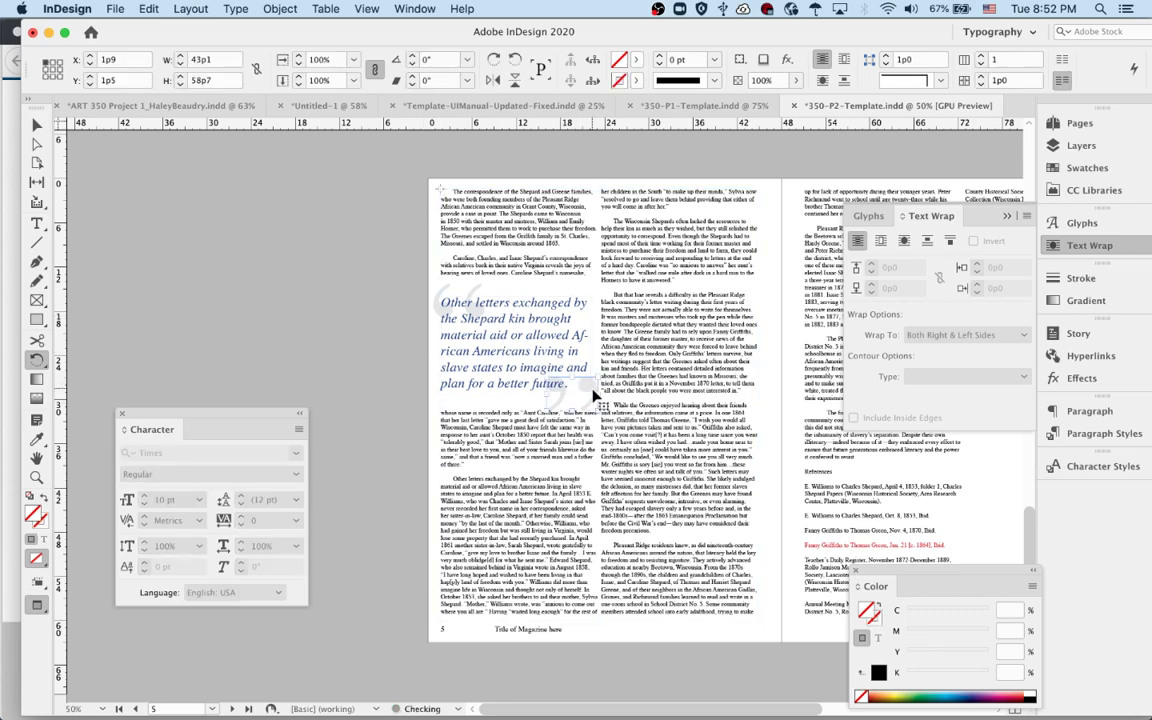
pyautogui.click(36, 123)
pyautogui.moveTo(590, 398); pyautogui.dragTo(587, 390)
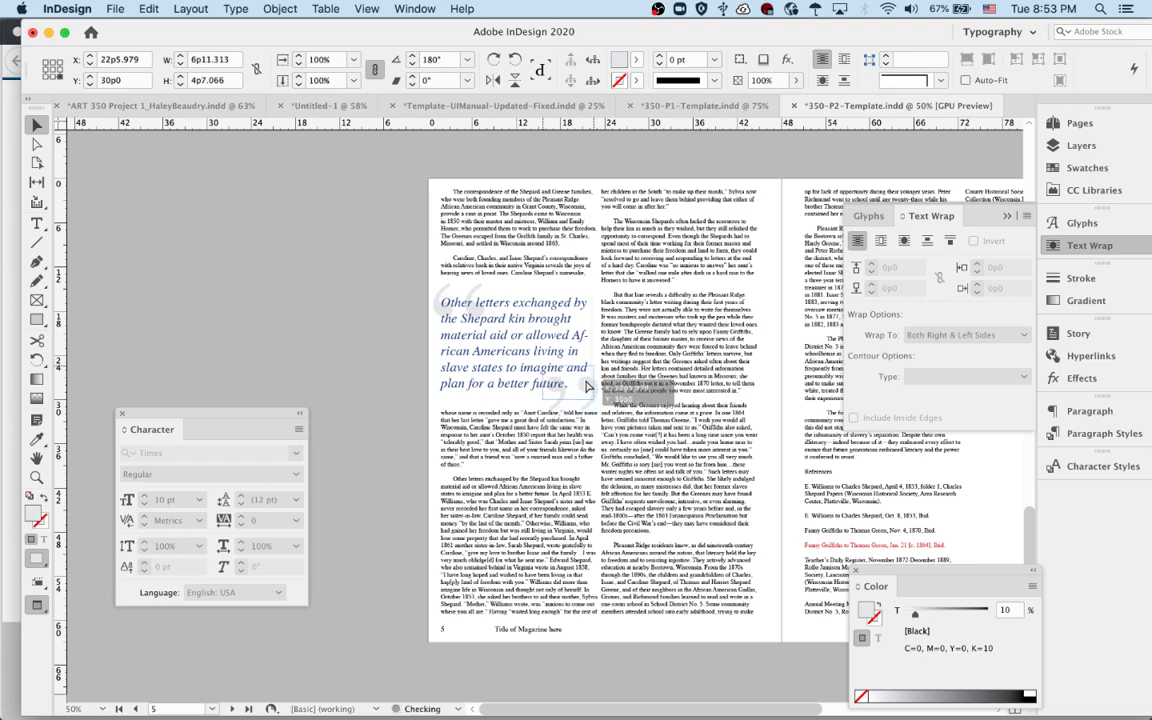
pyautogui.click(275, 380)
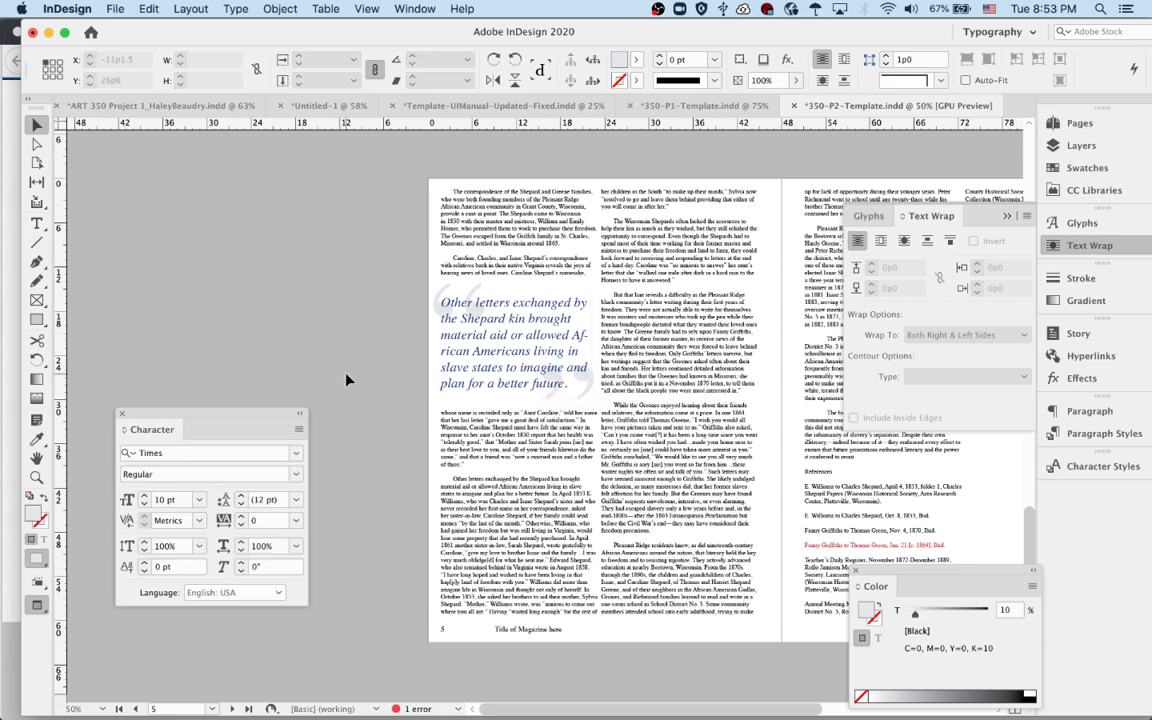
# Change the font style of the entire pull quote text to Bold Italic.
pyautogui.keyDown('super'); pyautogui.click(445, 360); pyautogui.keyUp('super')
pyautogui.keyDown('super'); pyautogui.click(543, 393); pyautogui.keyUp('super')
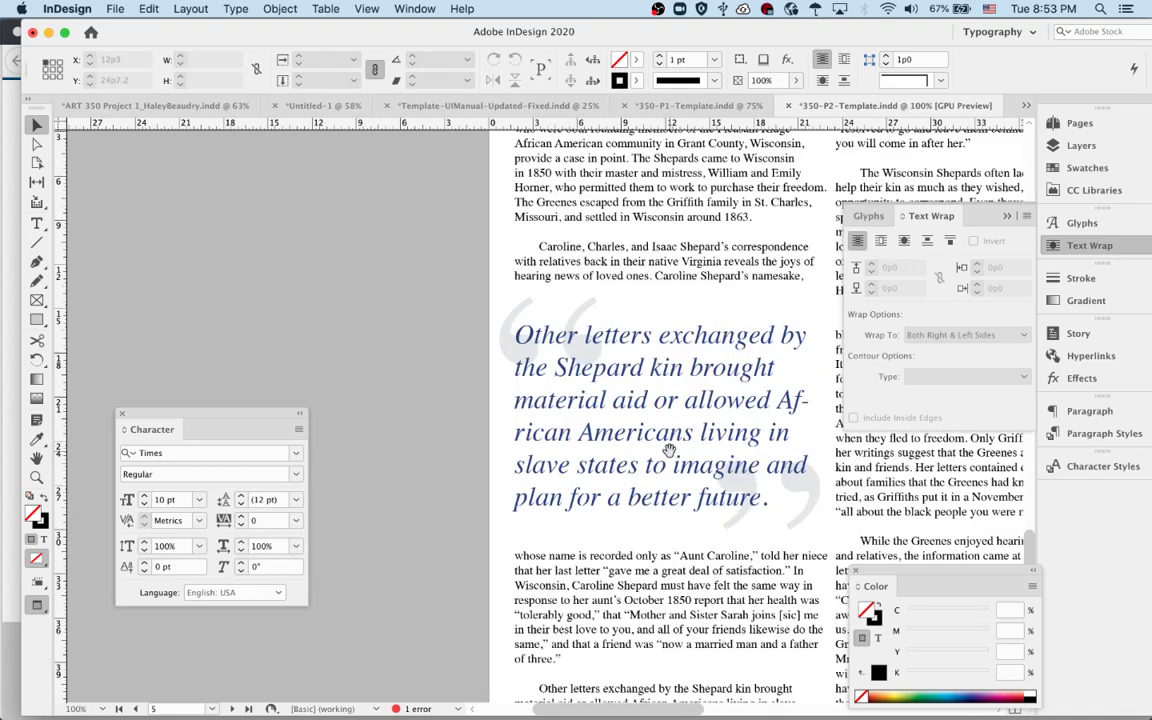
pyautogui.keyDown('super'); pyautogui.click(420, 348); pyautogui.keyUp('super')
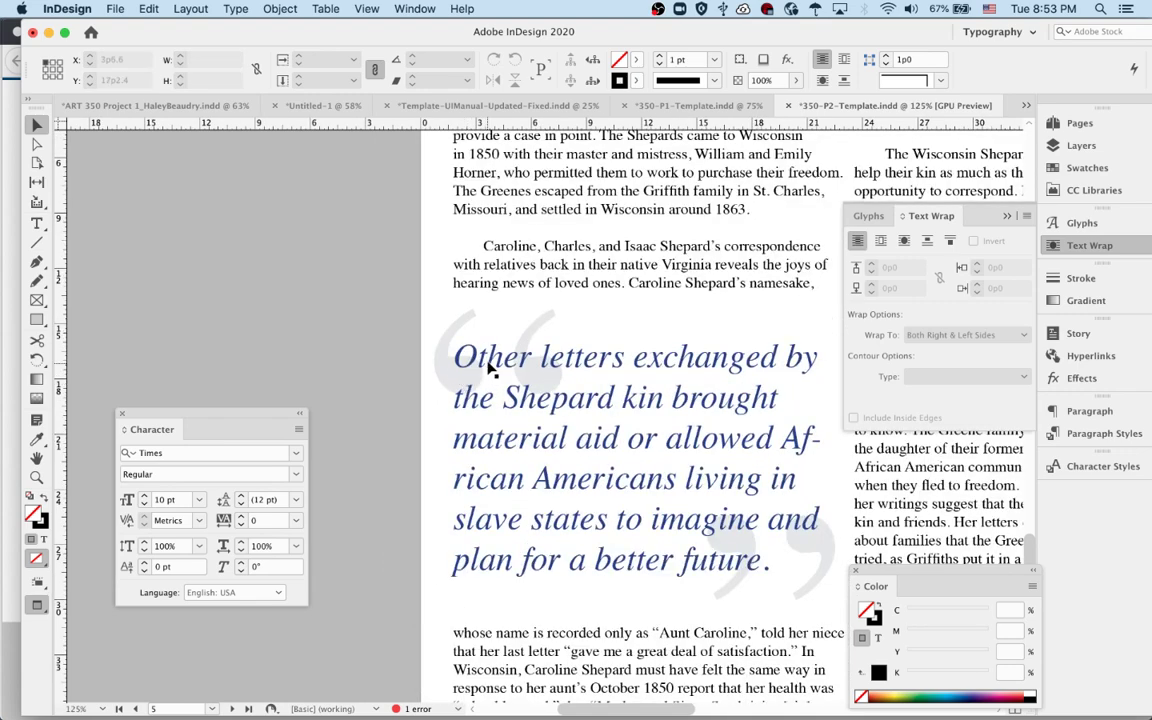
pyautogui.doubleClick(494, 354)
pyautogui.press('super+a')
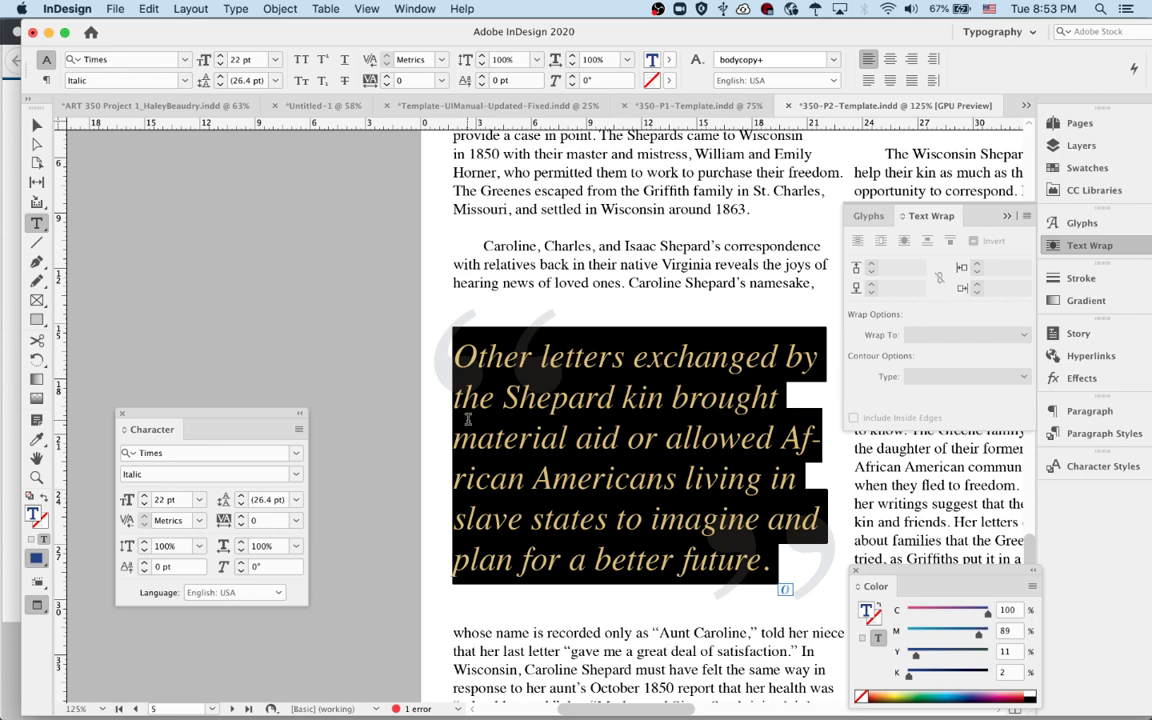
pyautogui.click(295, 474)
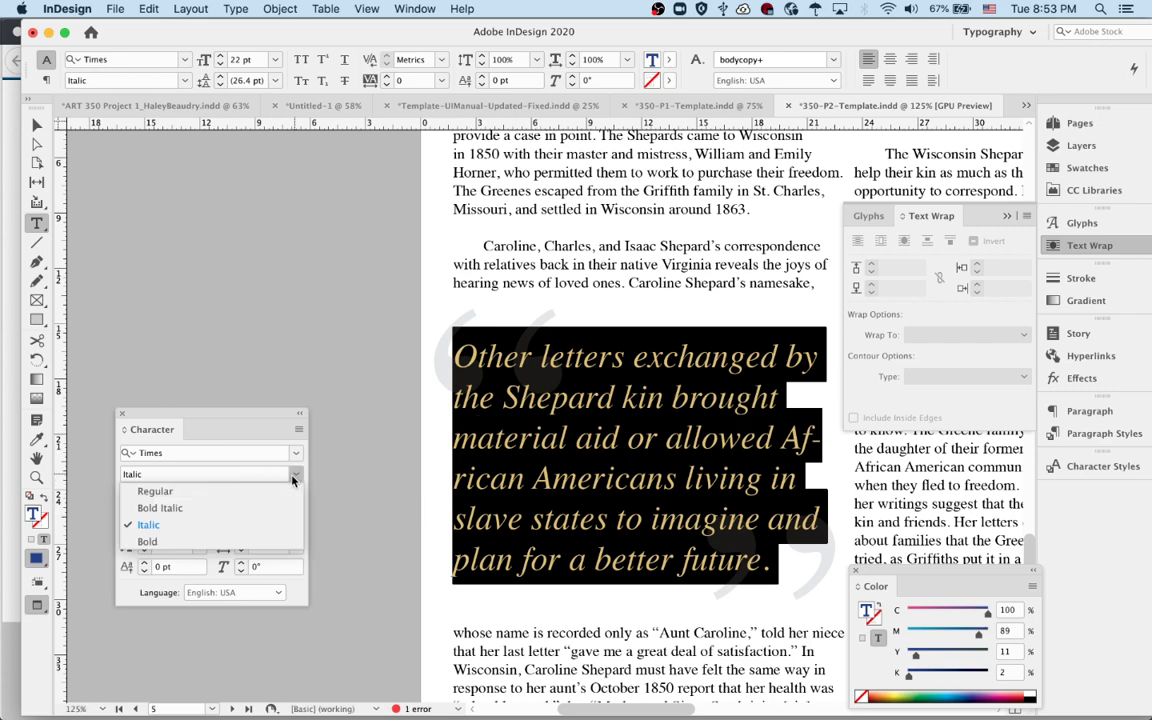
pyautogui.click(238, 508)
pyautogui.click(298, 312)
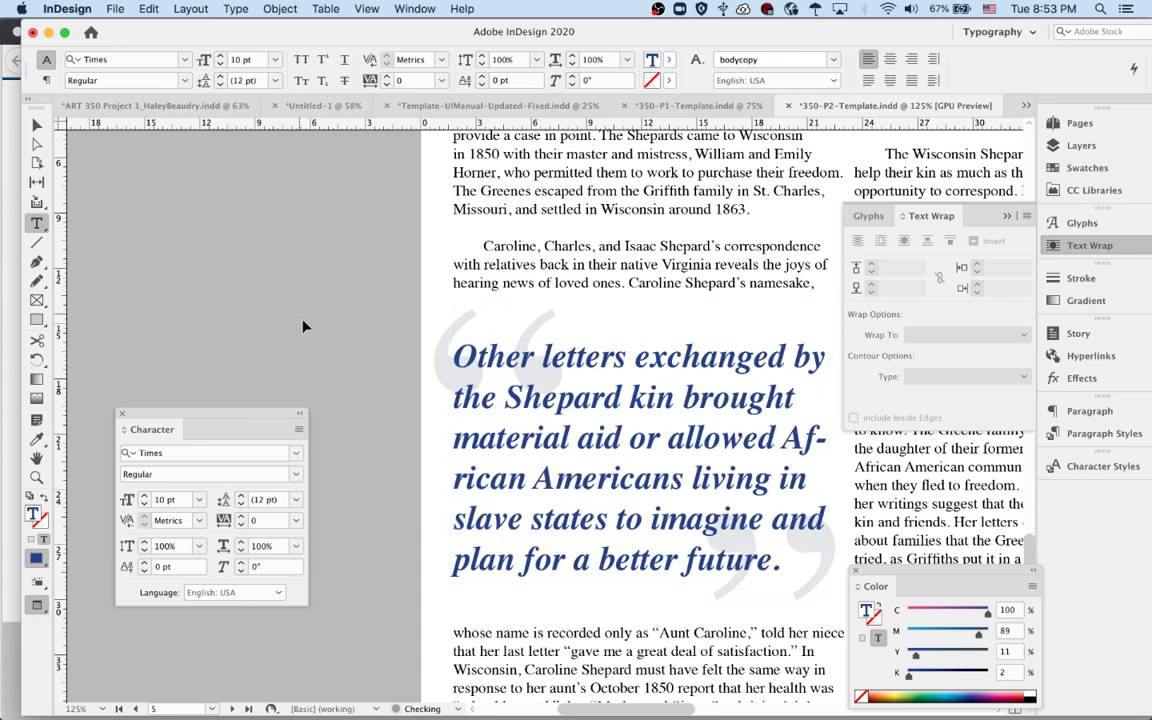
# Turn off hyphenation for the whole pull quote paragraph.
pyautogui.press('super+minus')
pyautogui.press('super+minus')
pyautogui.moveTo(522, 508); pyautogui.dragTo(378, 432)
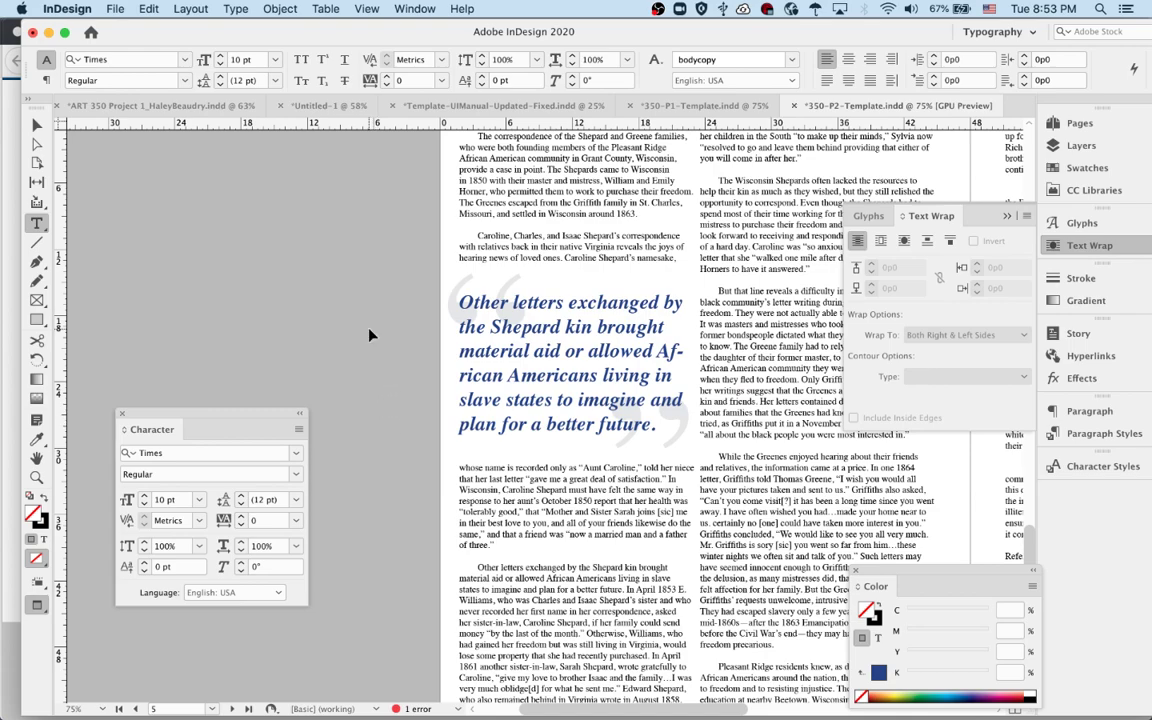
pyautogui.hscroll(5, 519, 431)
pyautogui.hscroll(-2, 300, 427)
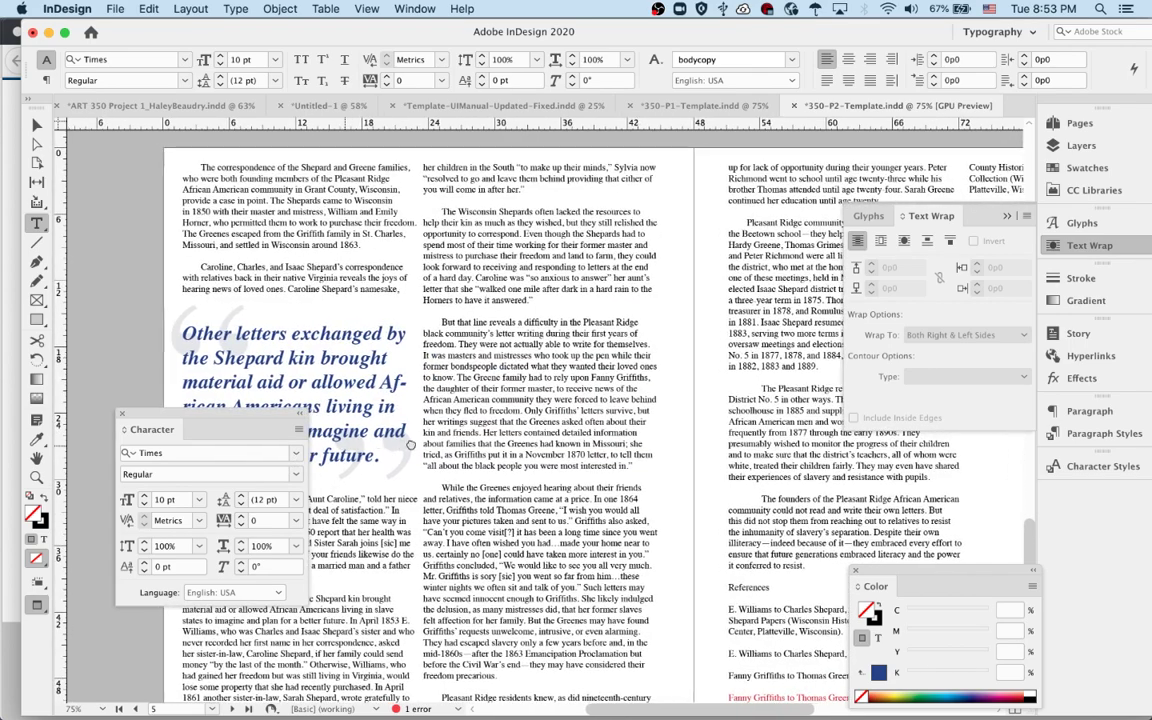
pyautogui.hscroll(-2, 448, 413)
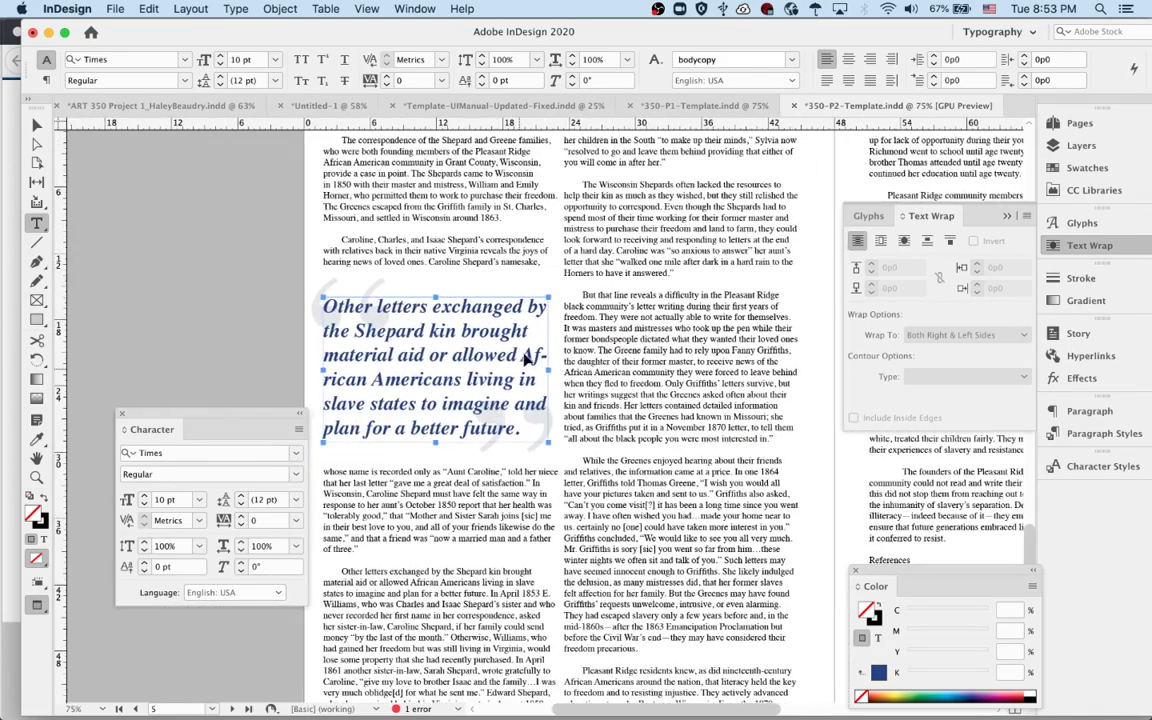
pyautogui.click(538, 356)
pyautogui.click(502, 364)
pyautogui.press('super+a')
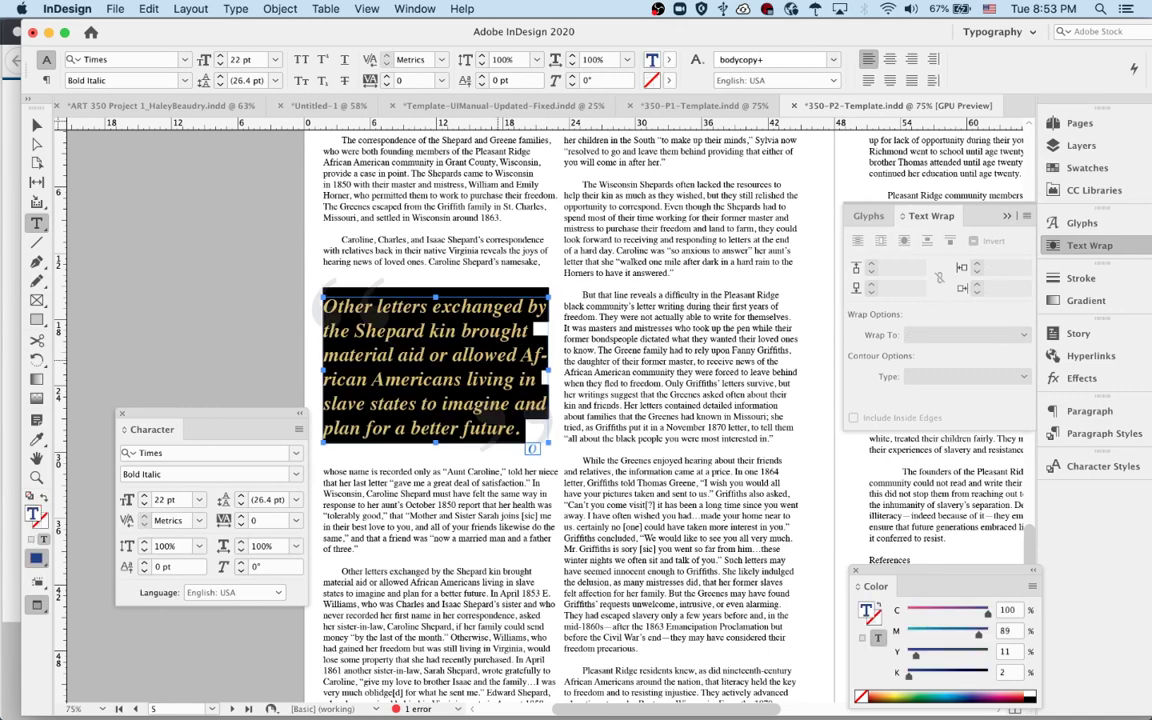
pyautogui.click(405, 8)
pyautogui.moveTo(441, 356)
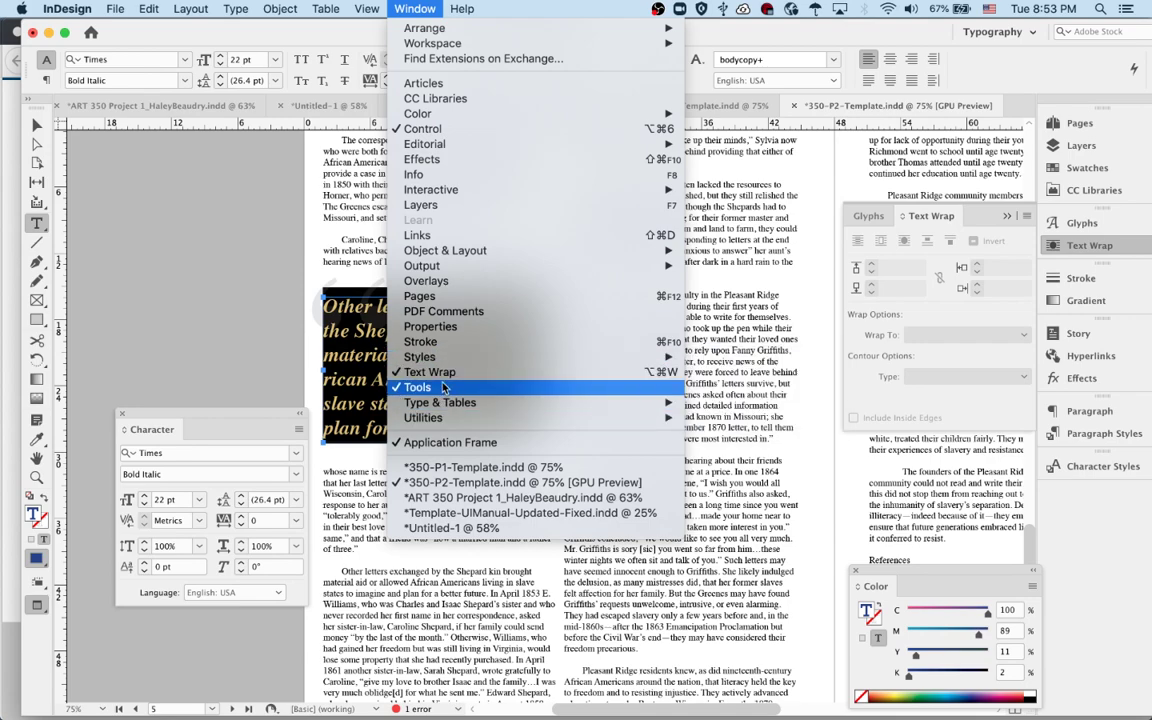
pyautogui.moveTo(470, 402)
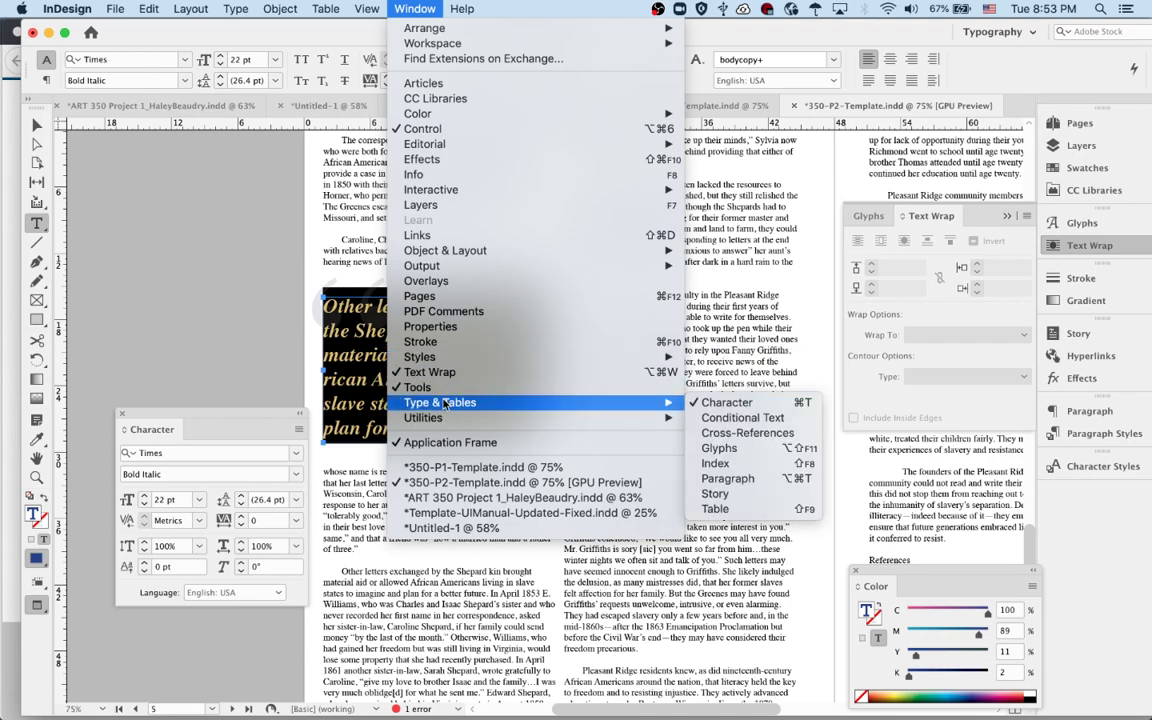
pyautogui.click(777, 479)
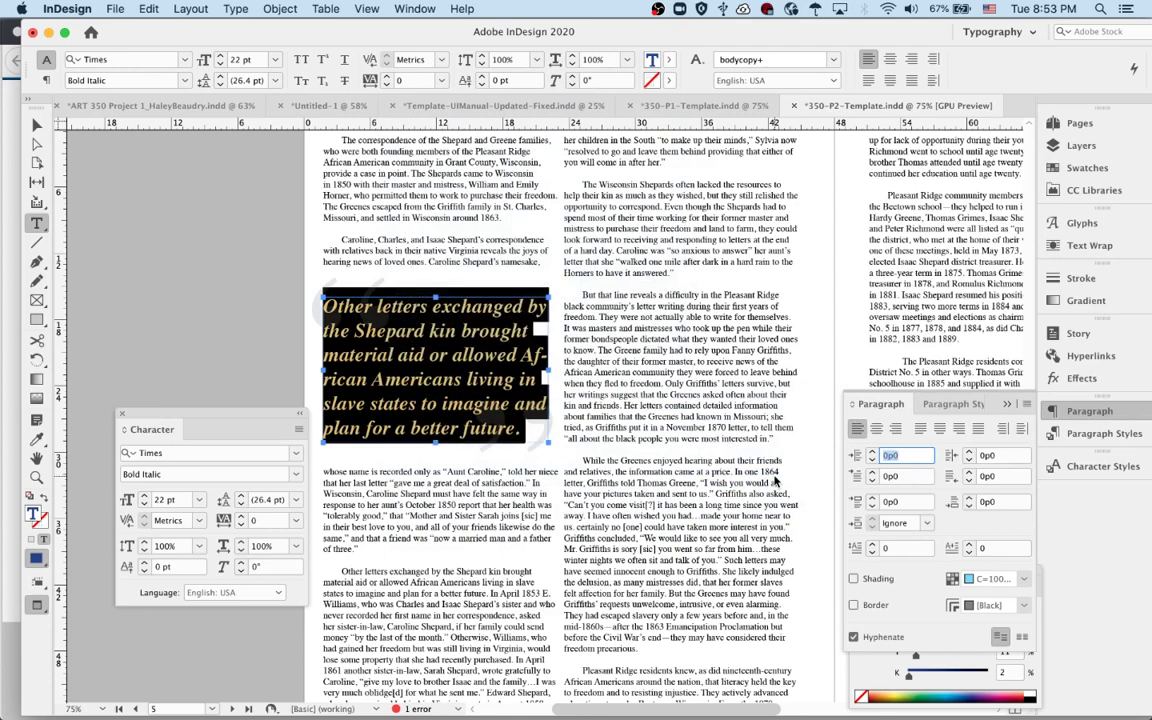
pyautogui.click(854, 638)
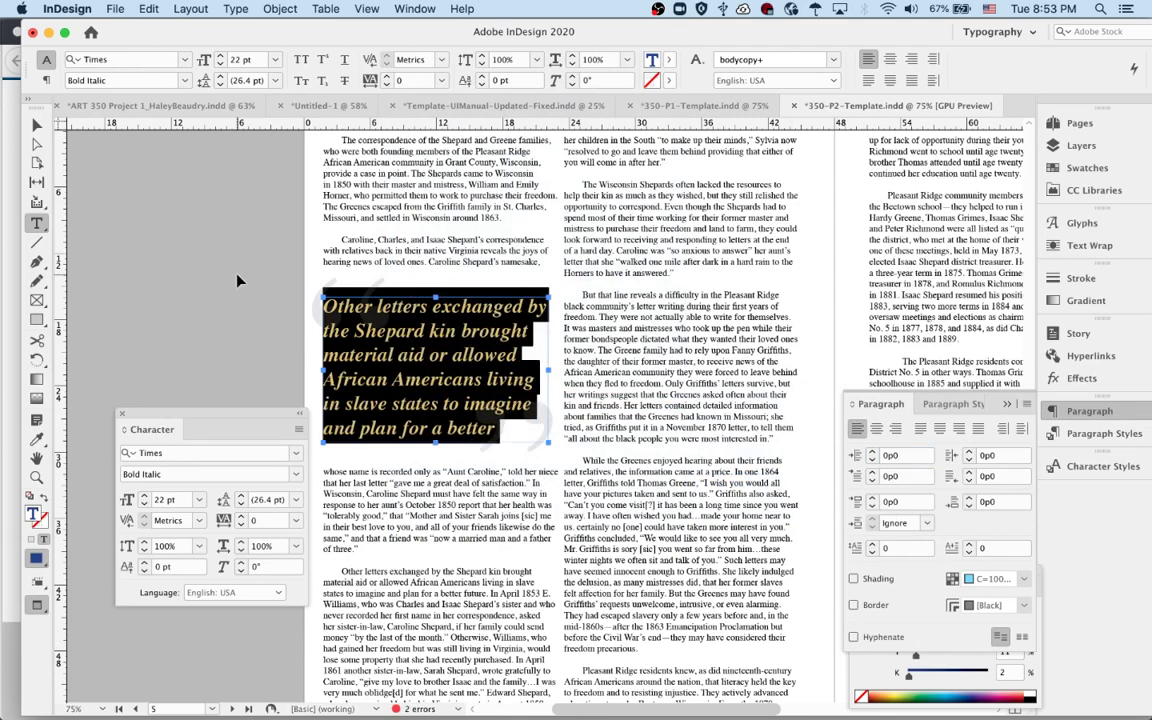
pyautogui.click(230, 245)
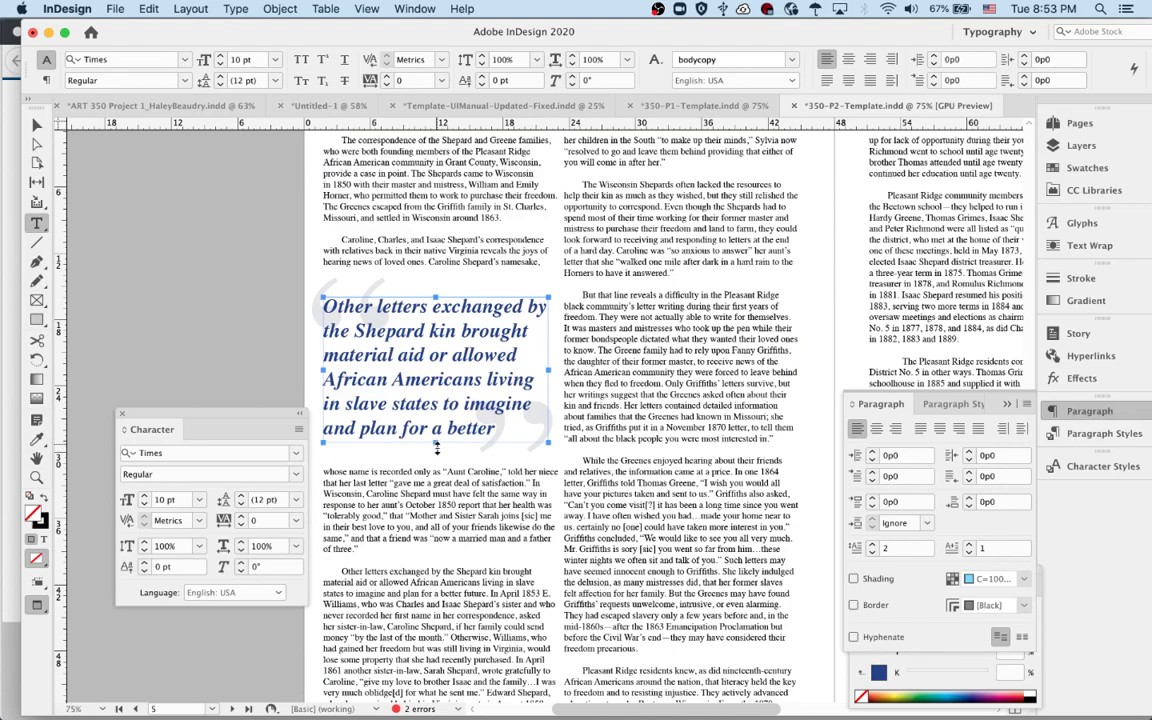
# Extend the pull quote's frame downward by about one line and insert "even" before "a better future".
pyautogui.moveTo(436, 447); pyautogui.dragTo(436, 462)
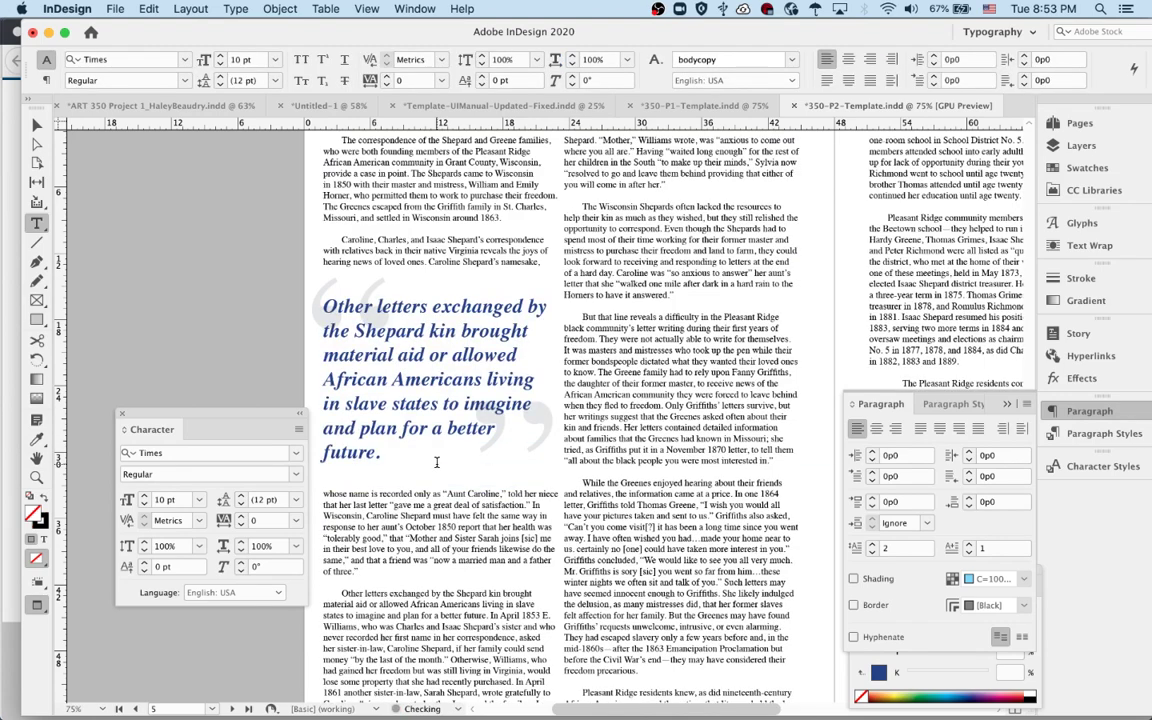
pyautogui.click(379, 453)
pyautogui.click(444, 428)
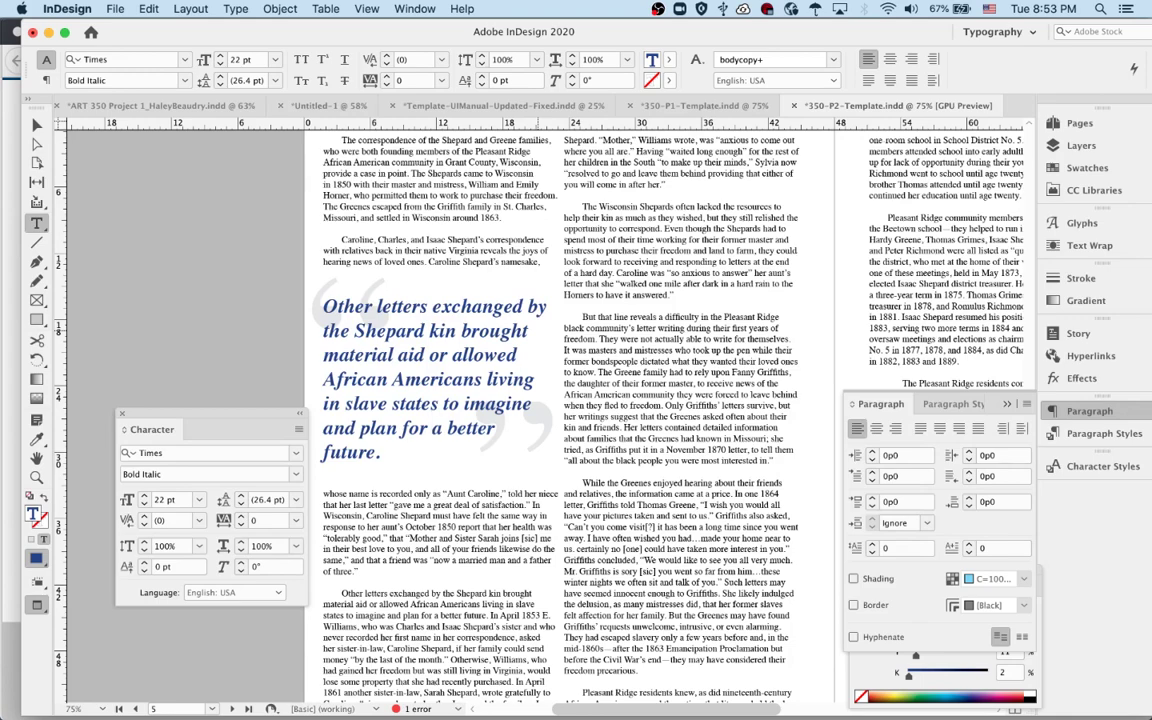
pyautogui.write('even')
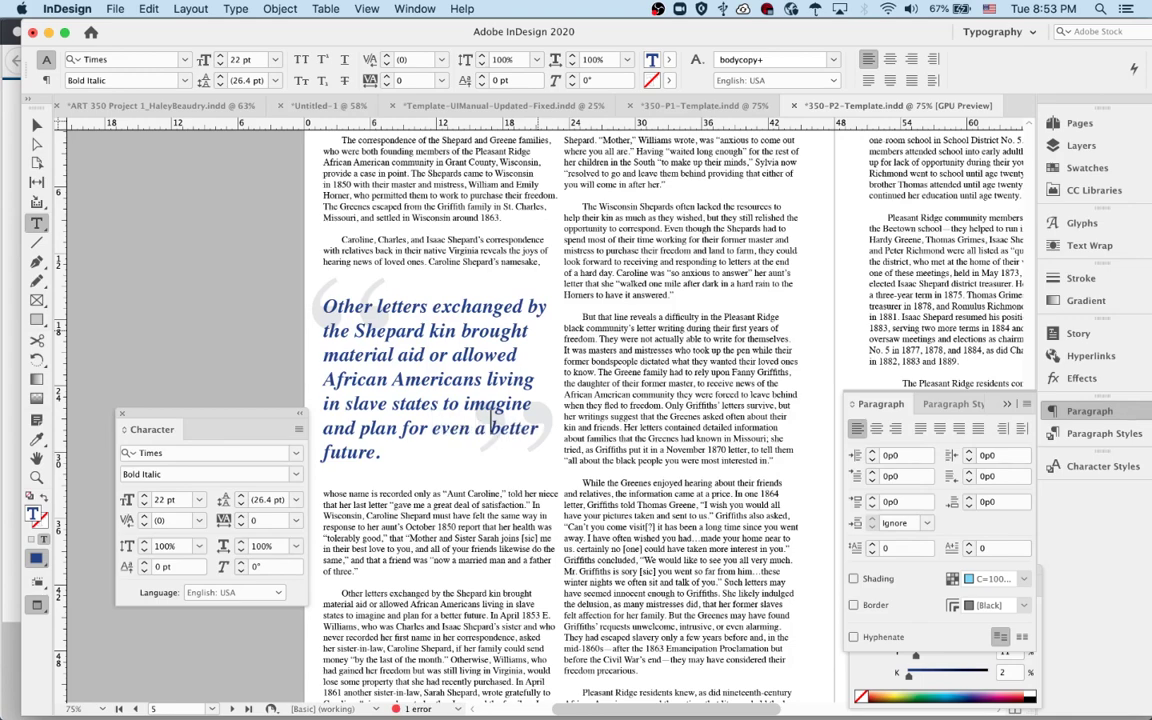
# Insert forced line breaks in the pull quote before "better future" and before "by the Shepard kin".
pyautogui.click(490, 416)
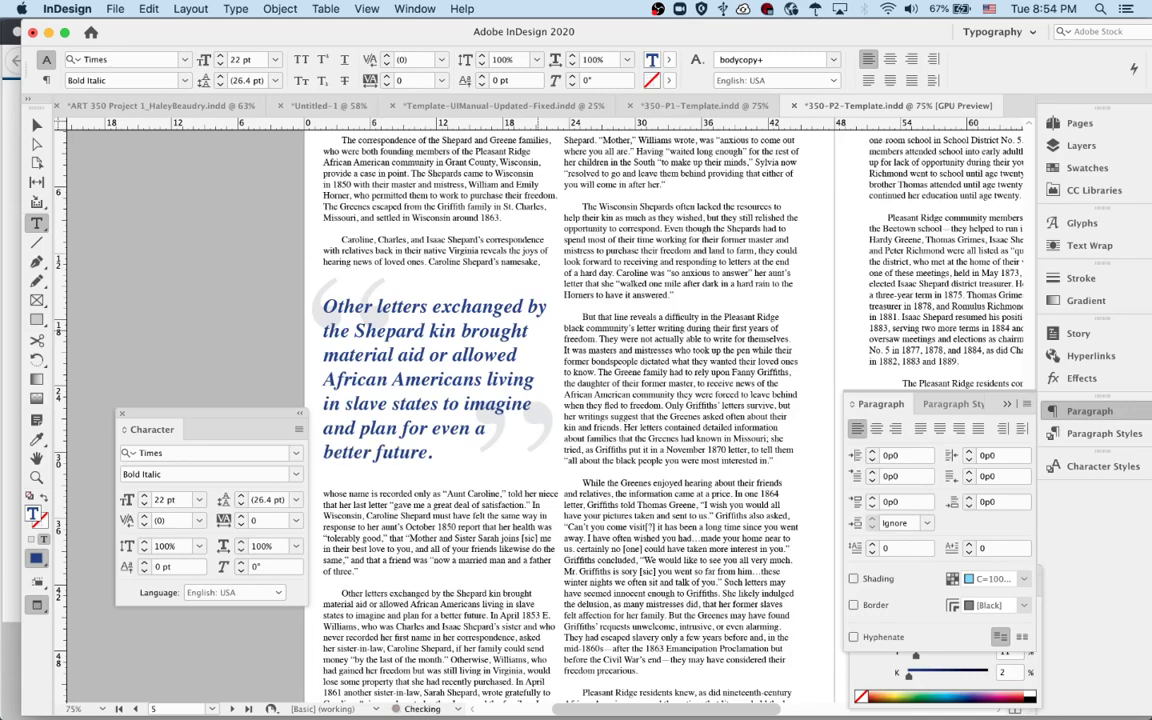
pyautogui.hotkey('shift', 'Return')
pyautogui.hotkey('shift', 'Return')
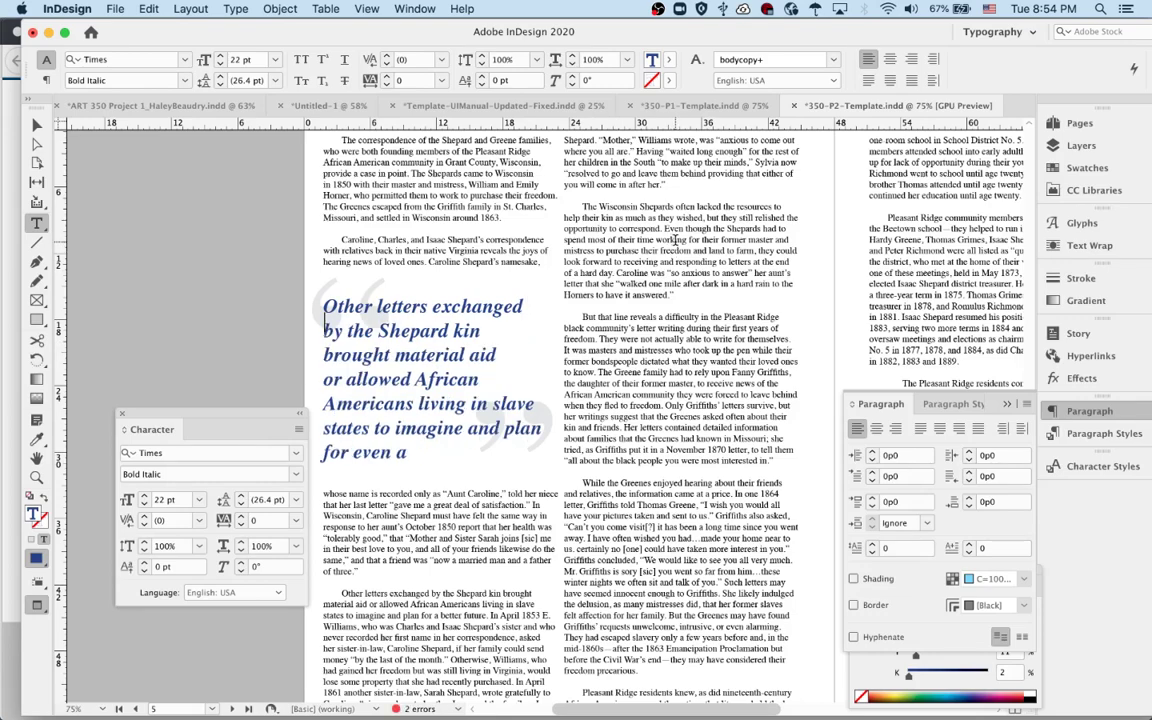
# Extend the pull quote's frame downward by about half a line and remove the forced line break before "better future.".
pyautogui.keyDown('super'); pyautogui.click(262, 330); pyautogui.keyUp('super')
pyautogui.keyDown('alt'); pyautogui.keyDown('super'); pyautogui.click(489, 381); pyautogui.keyUp('super'); pyautogui.keyUp('alt')
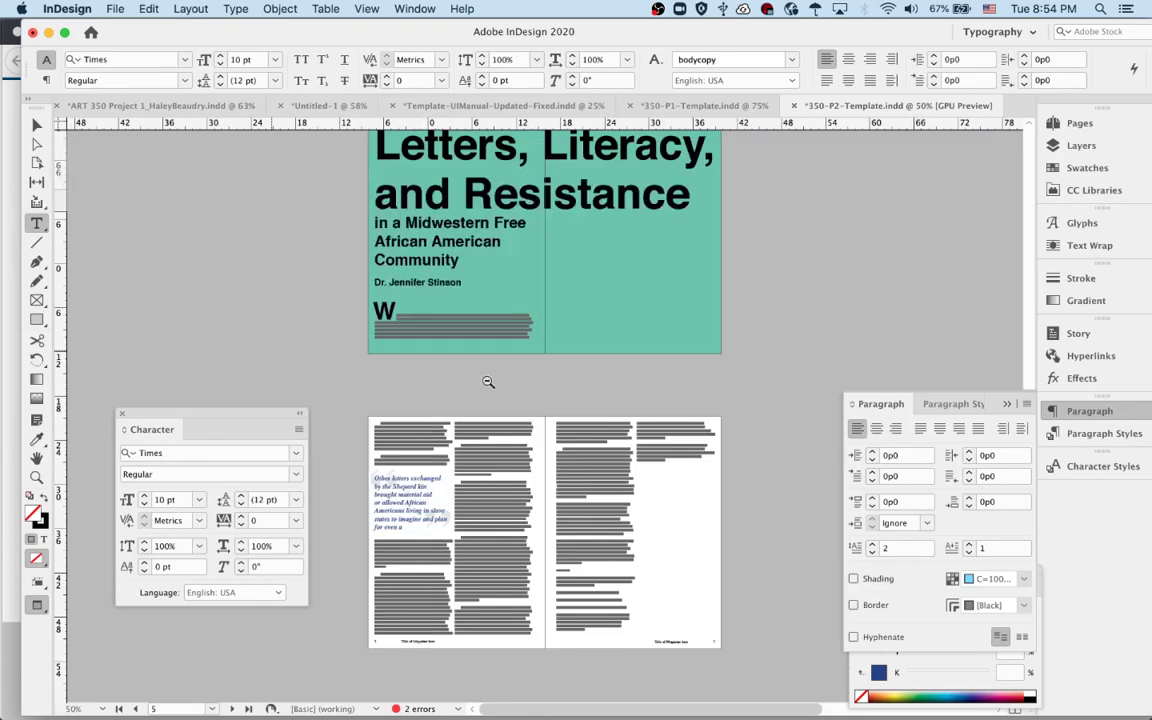
pyautogui.moveTo(359, 414); pyautogui.dragTo(587, 258)
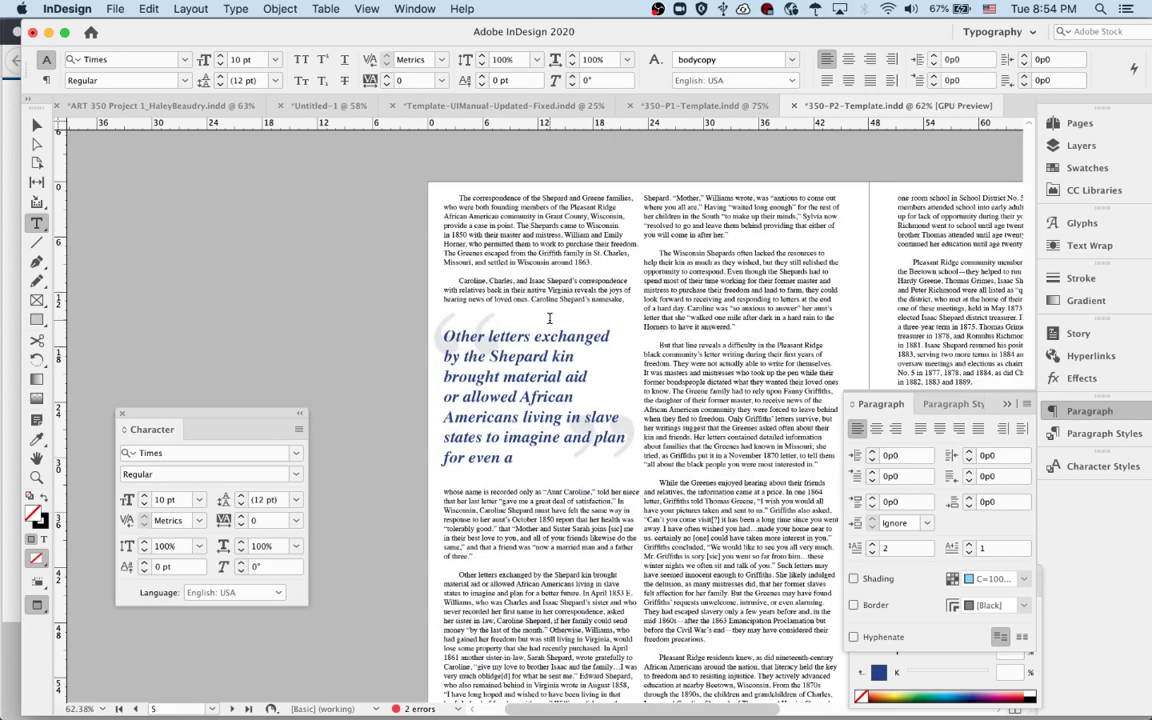
pyautogui.keyDown('super'); pyautogui.click(538, 470); pyautogui.keyUp('super')
pyautogui.doubleClick(538, 477)
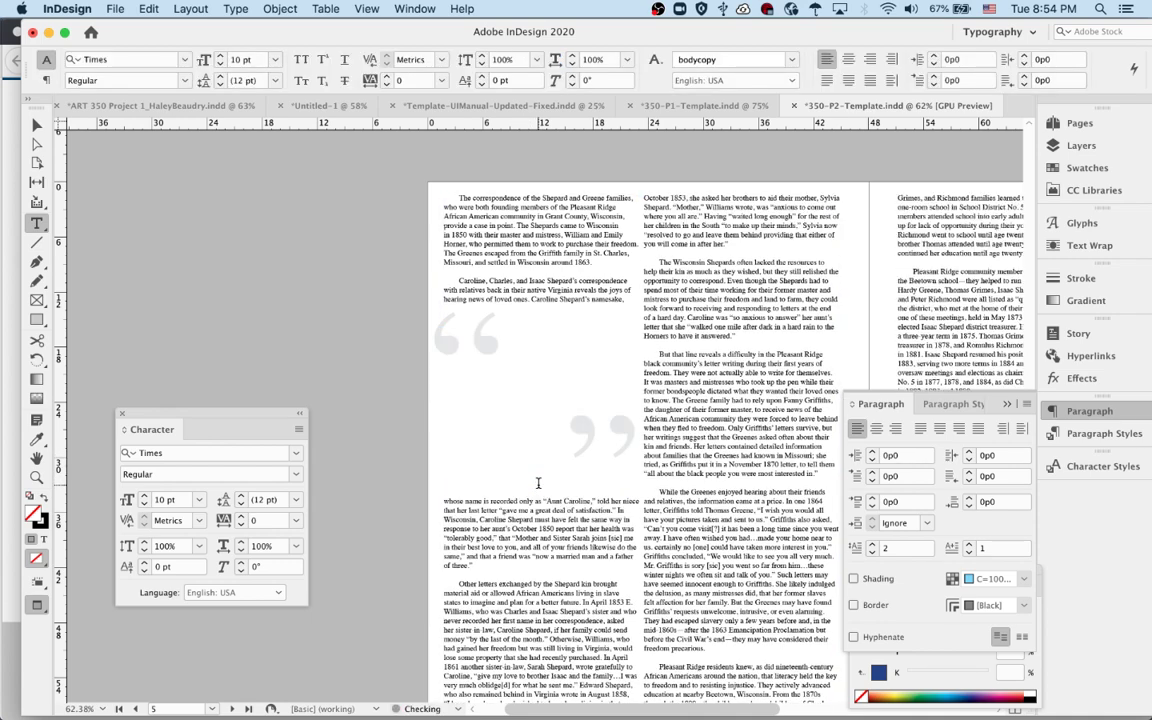
pyautogui.click(444, 477)
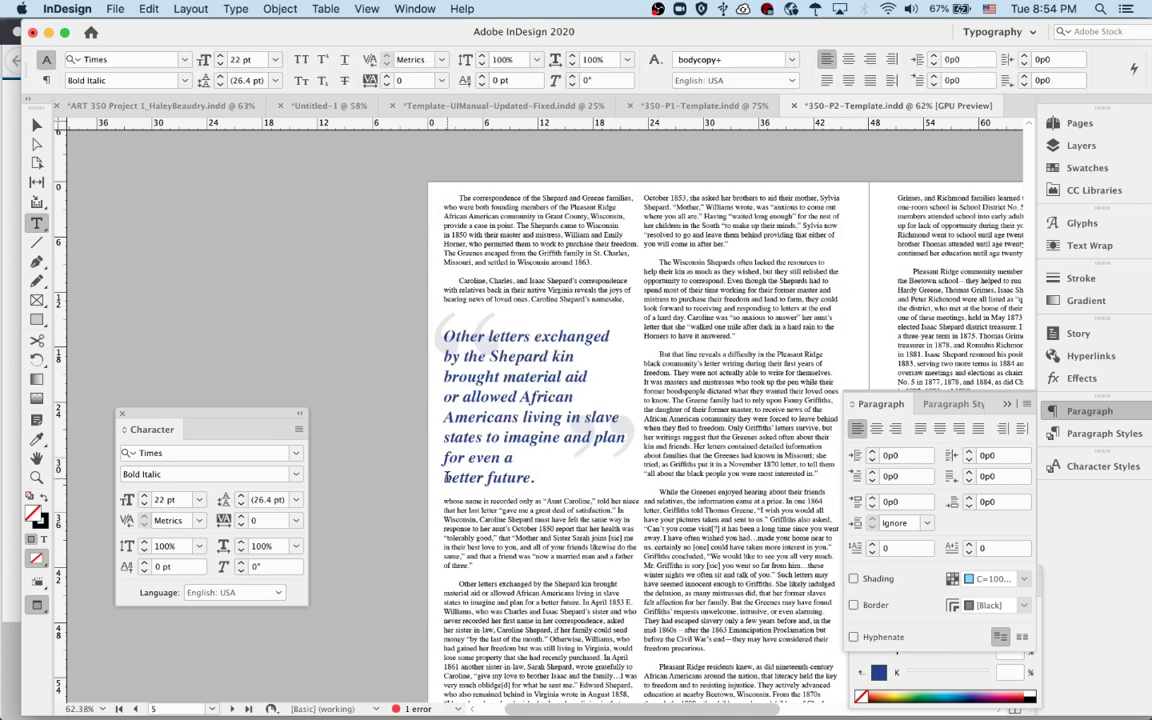
pyautogui.press('BackSpace')
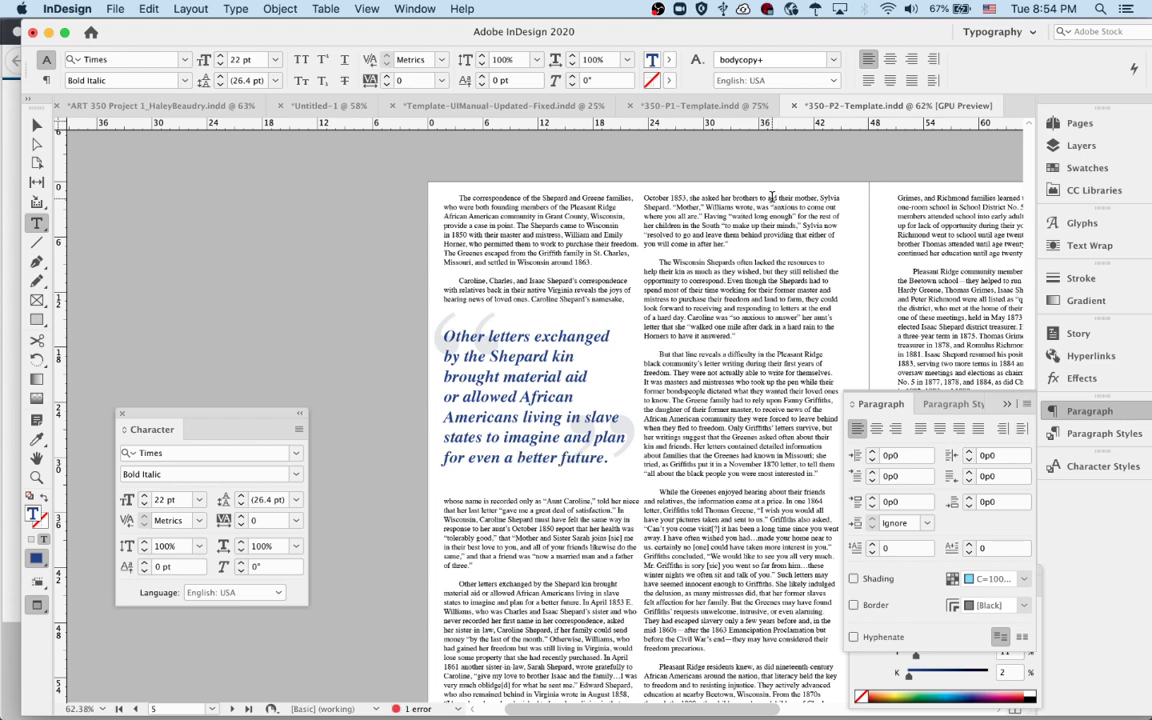
pyautogui.press('Escape')
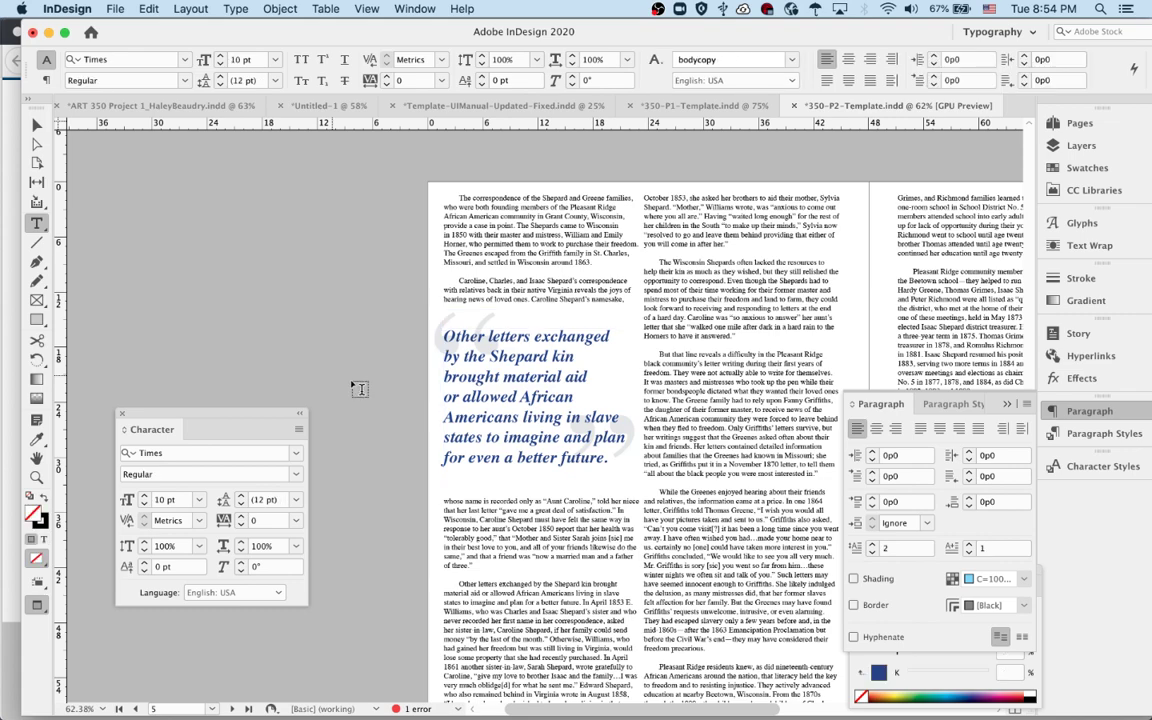
pyautogui.click(634, 438)
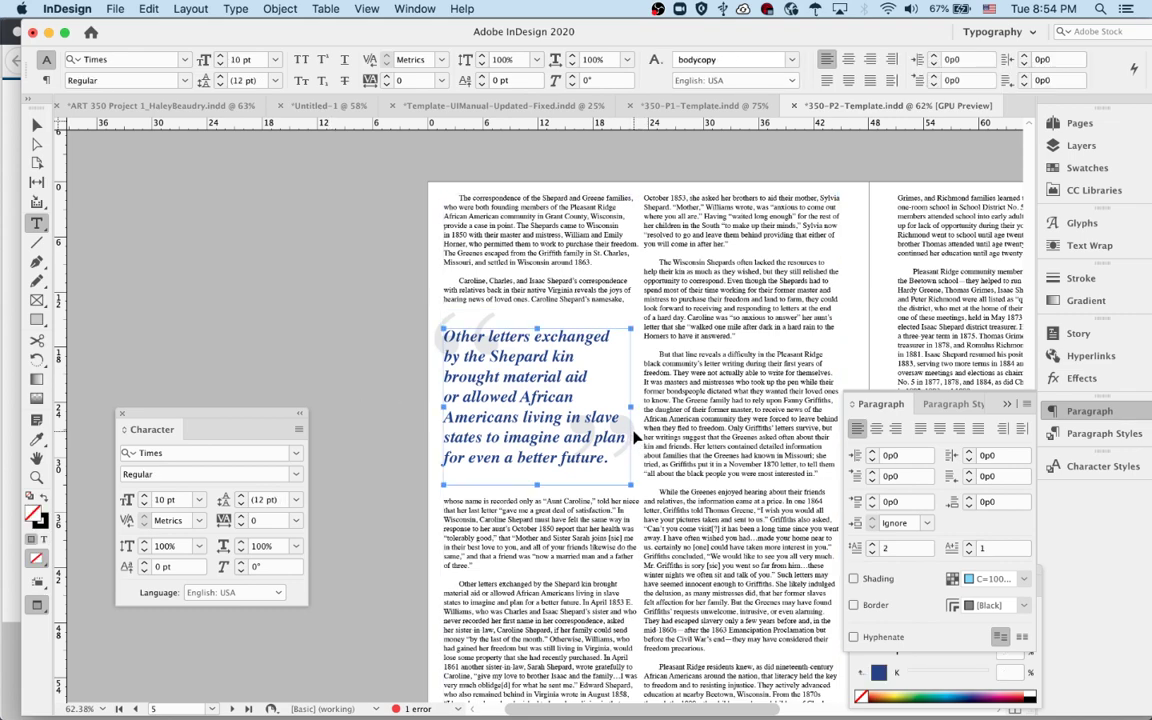
pyautogui.doubleClick(578, 432)
pyautogui.press('super+a')
pyautogui.press('super+c')
pyautogui.press('Delete')
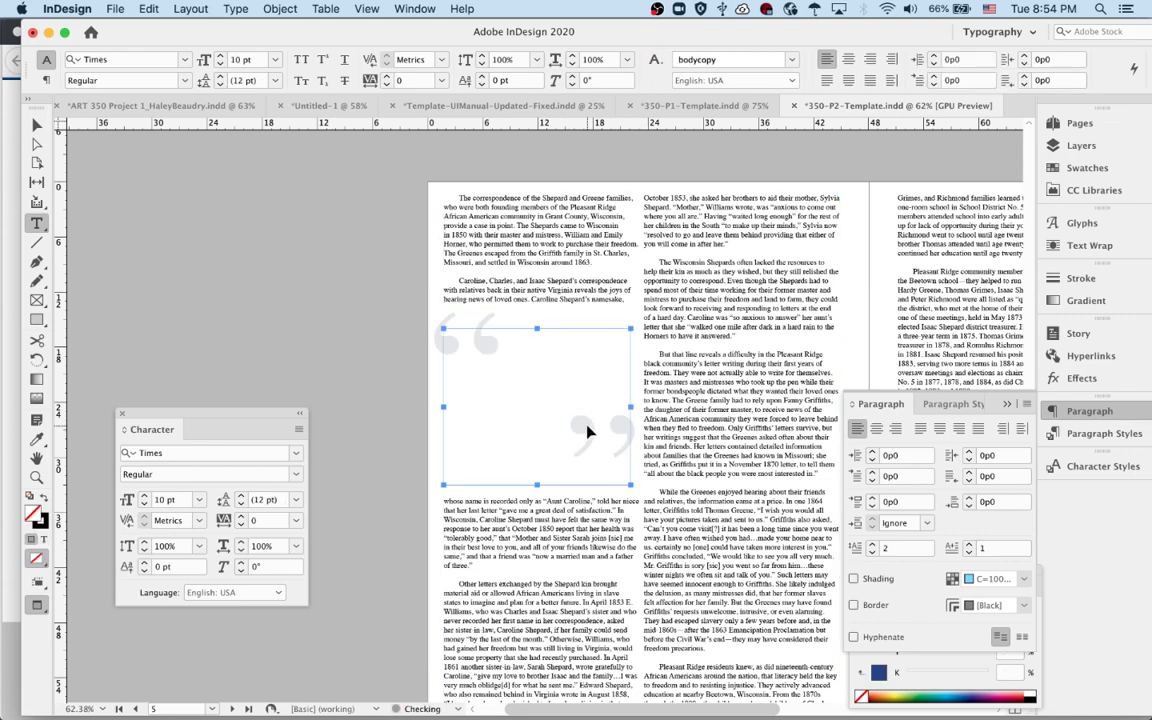
pyautogui.press('super+shift+a')
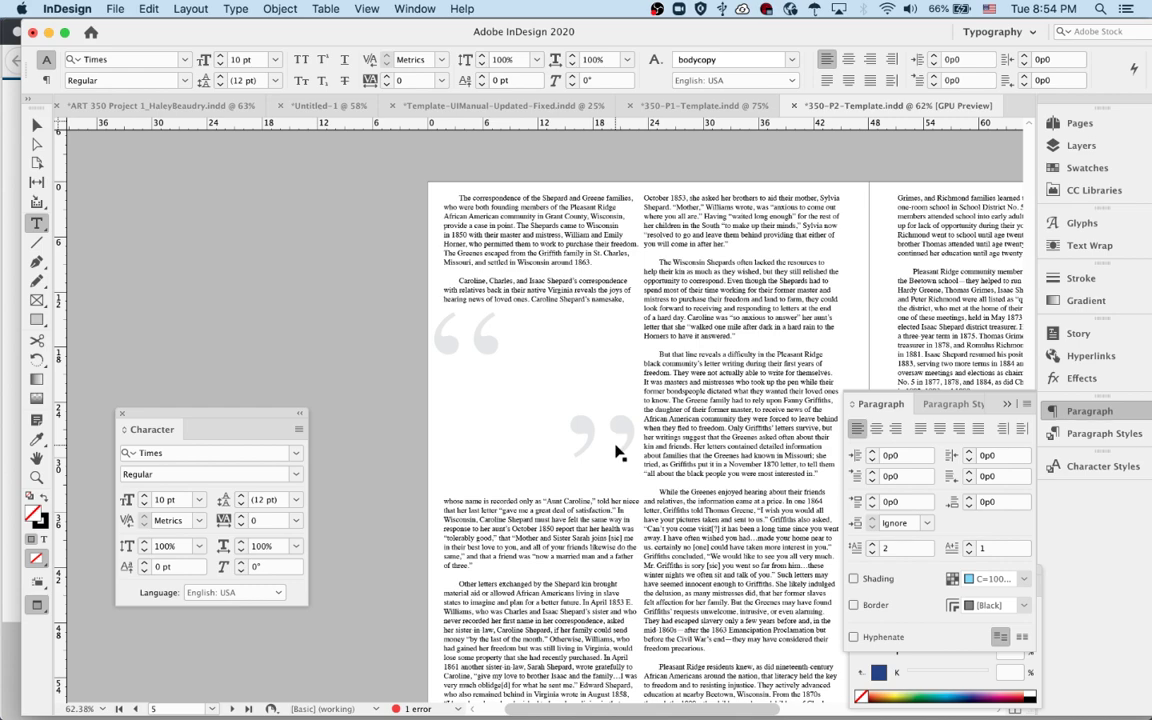
pyautogui.click(617, 453)
pyautogui.press('super+v')
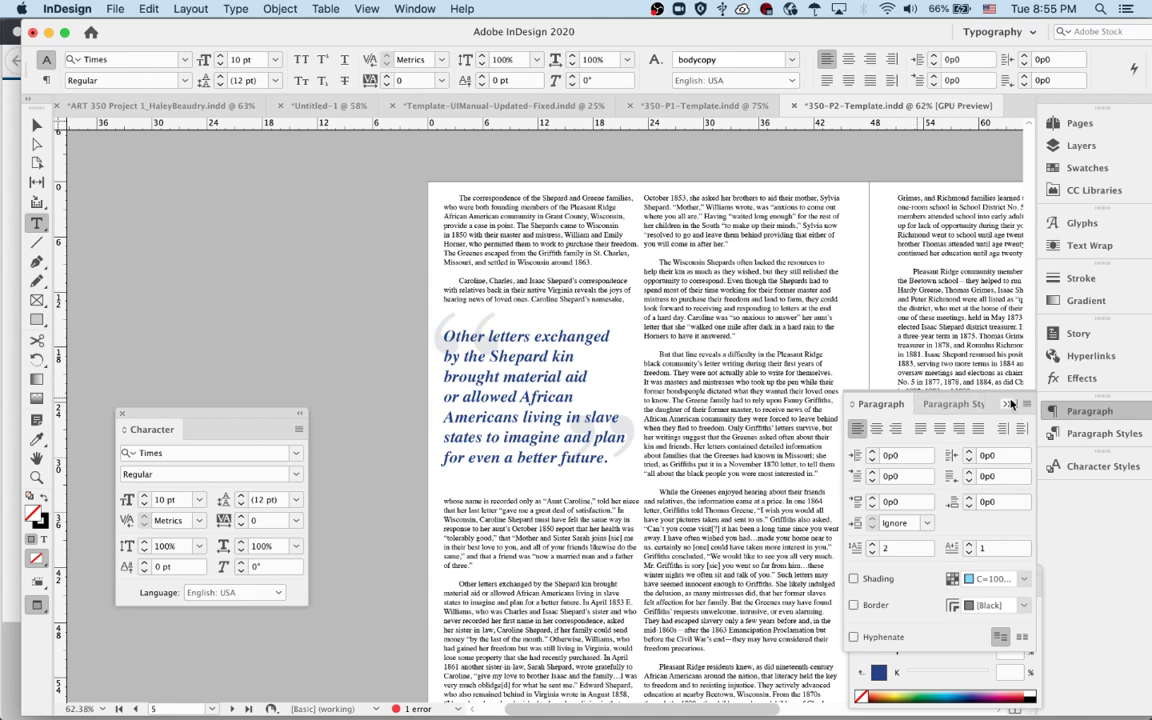
# Collapse the paragraph settings, open the Text Wrap settings and float them above the Character settings.
pyautogui.click(910, 361)
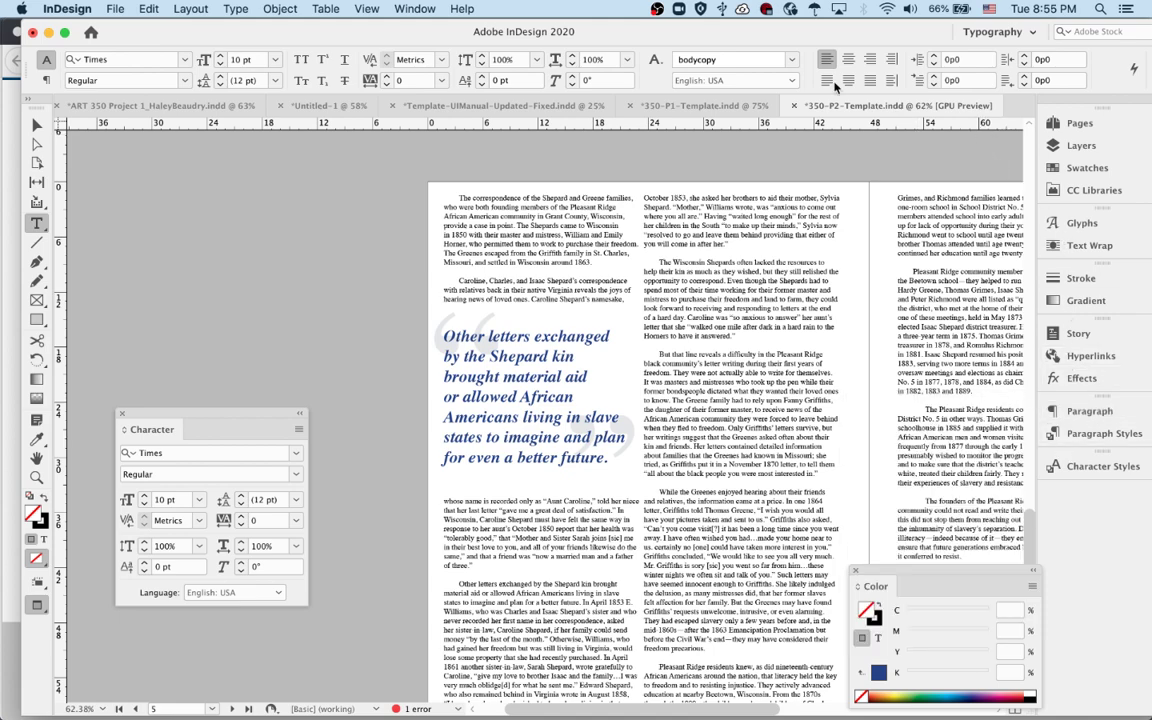
pyautogui.click(414, 8)
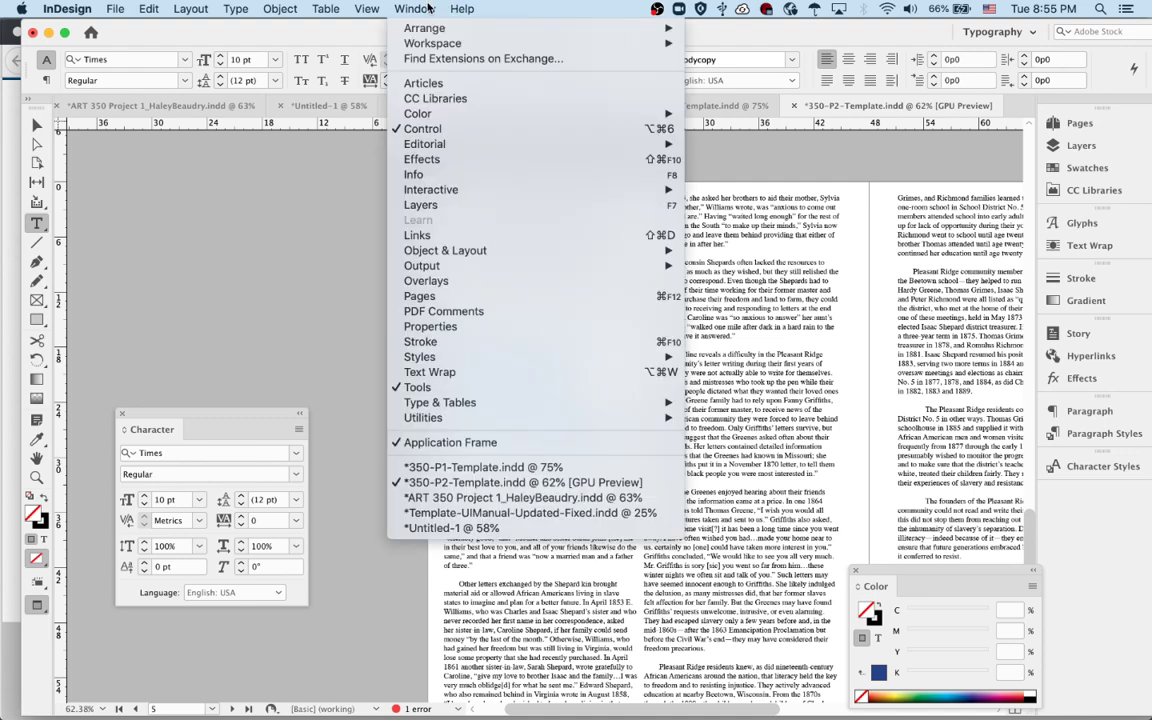
pyautogui.click(433, 372)
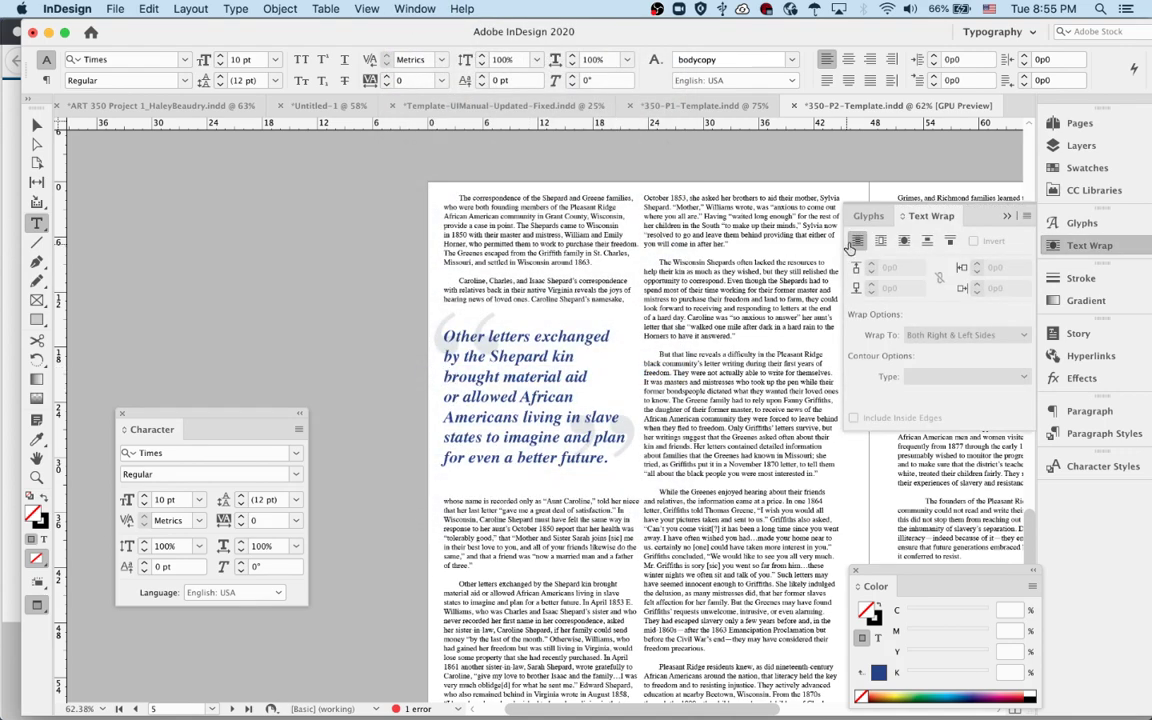
pyautogui.moveTo(925, 218); pyautogui.dragTo(172, 154)
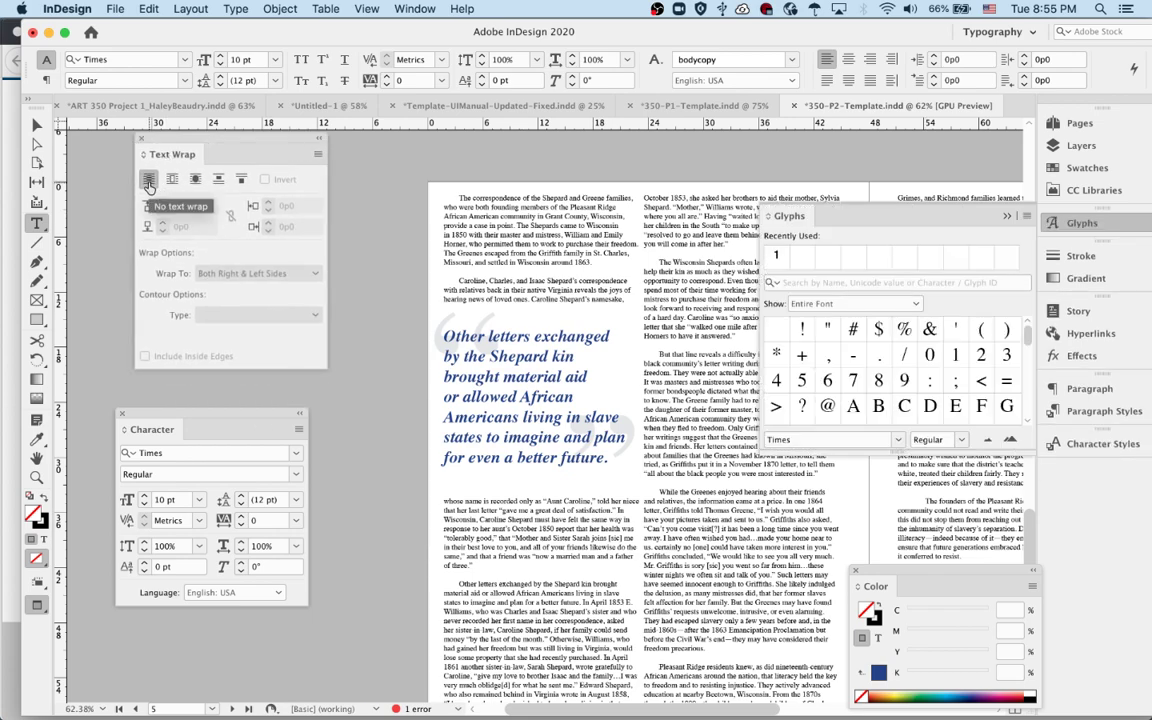